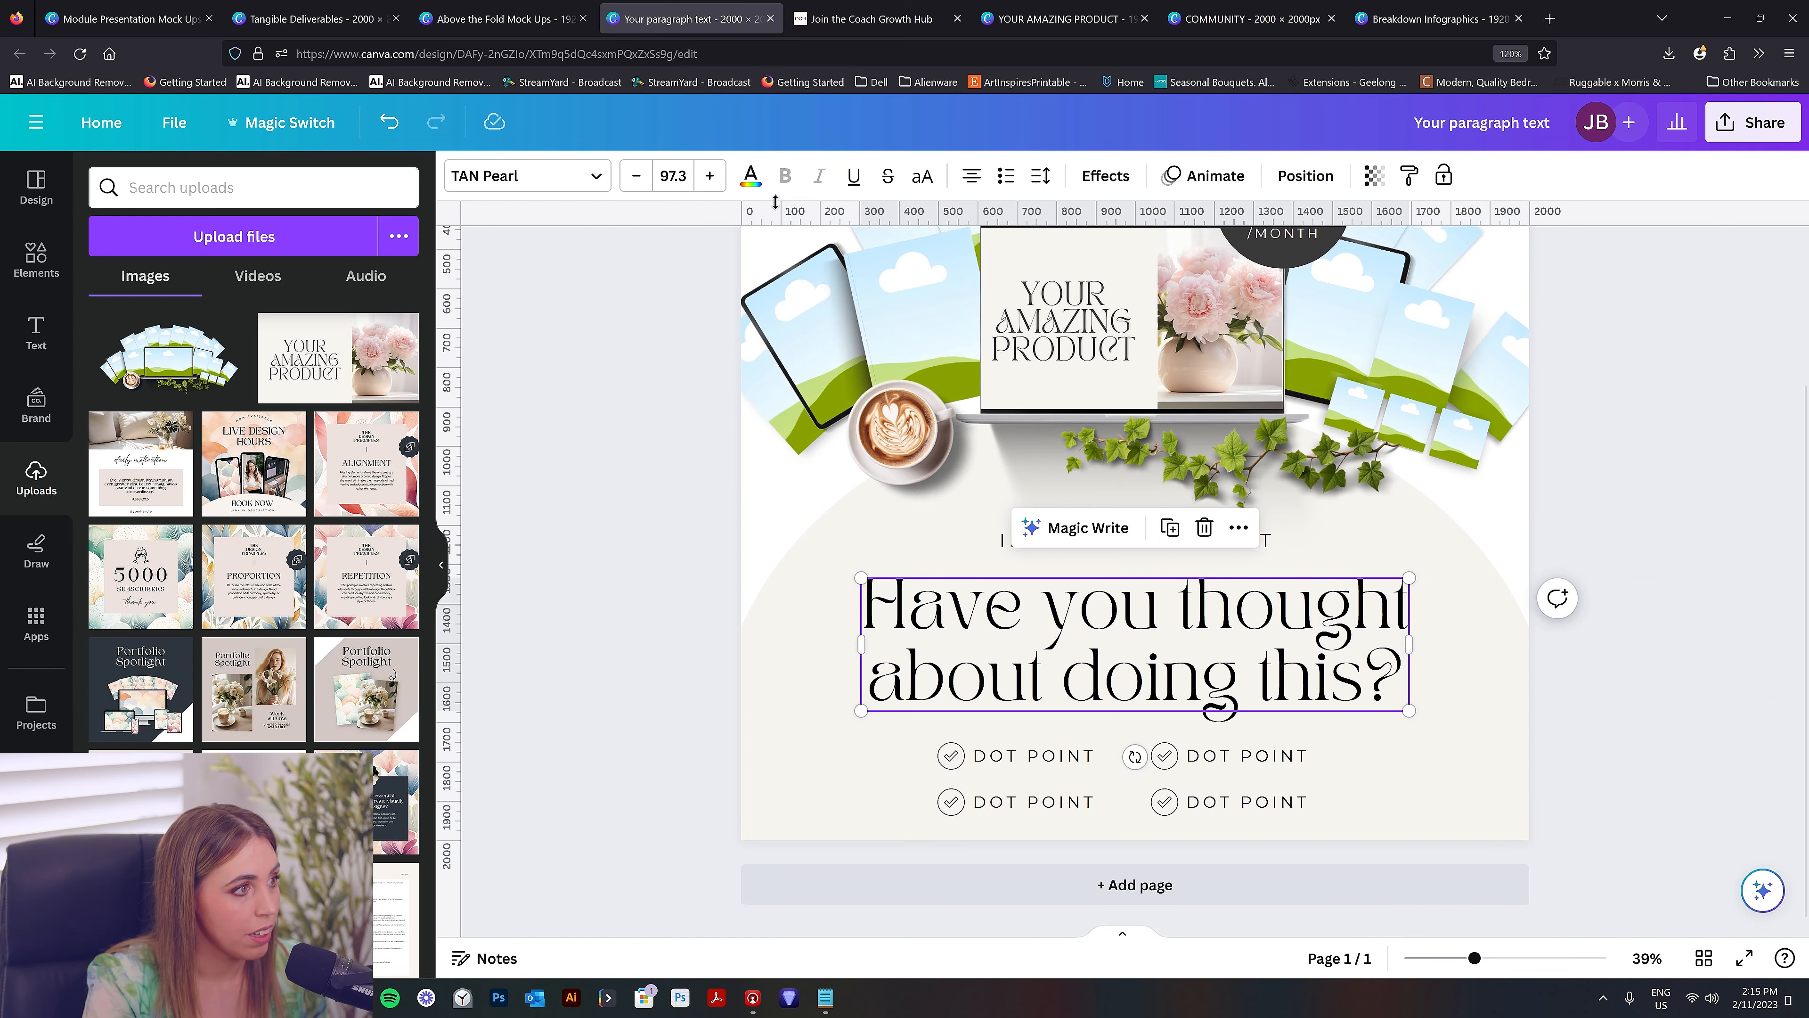
Recolour the headline dark grey and set the uploaded photo of pink peonies in a vase as the page background
{"action": "left_click", "coordinate": [751, 176]}
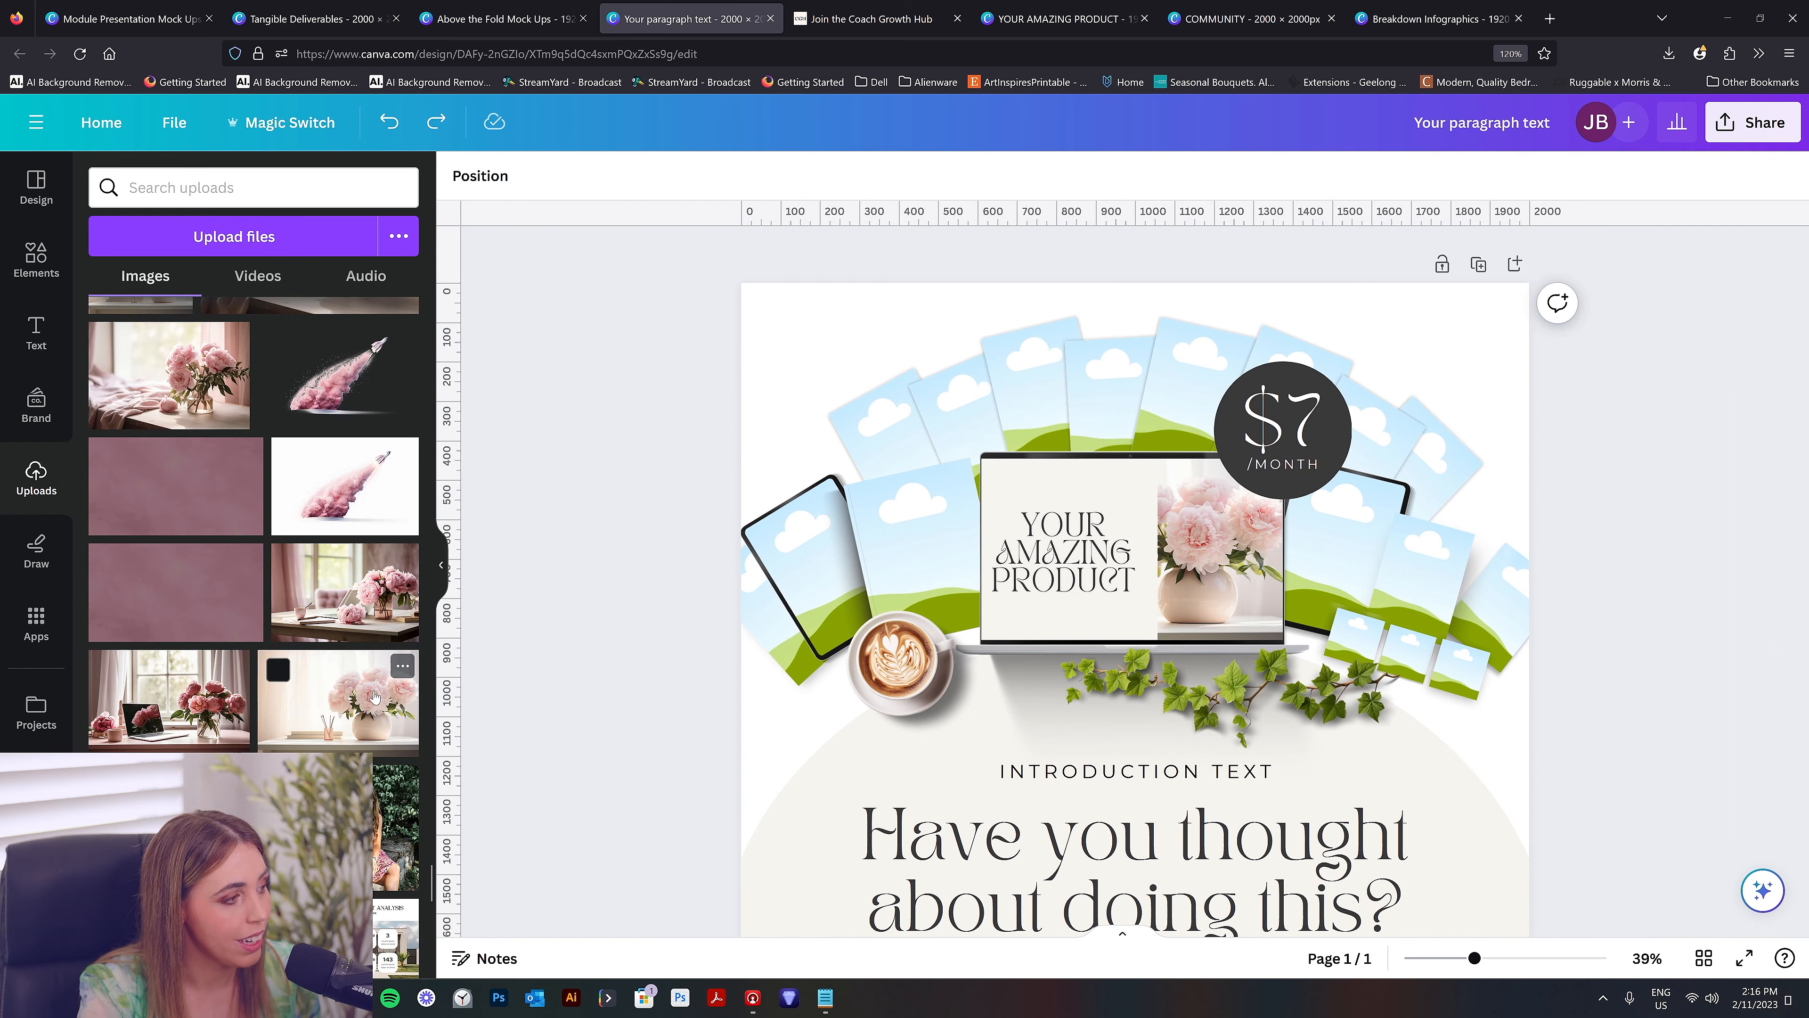
{"action": "left_click", "coordinate": [375, 704]}
{"action": "right_click", "coordinate": [1260, 538]}
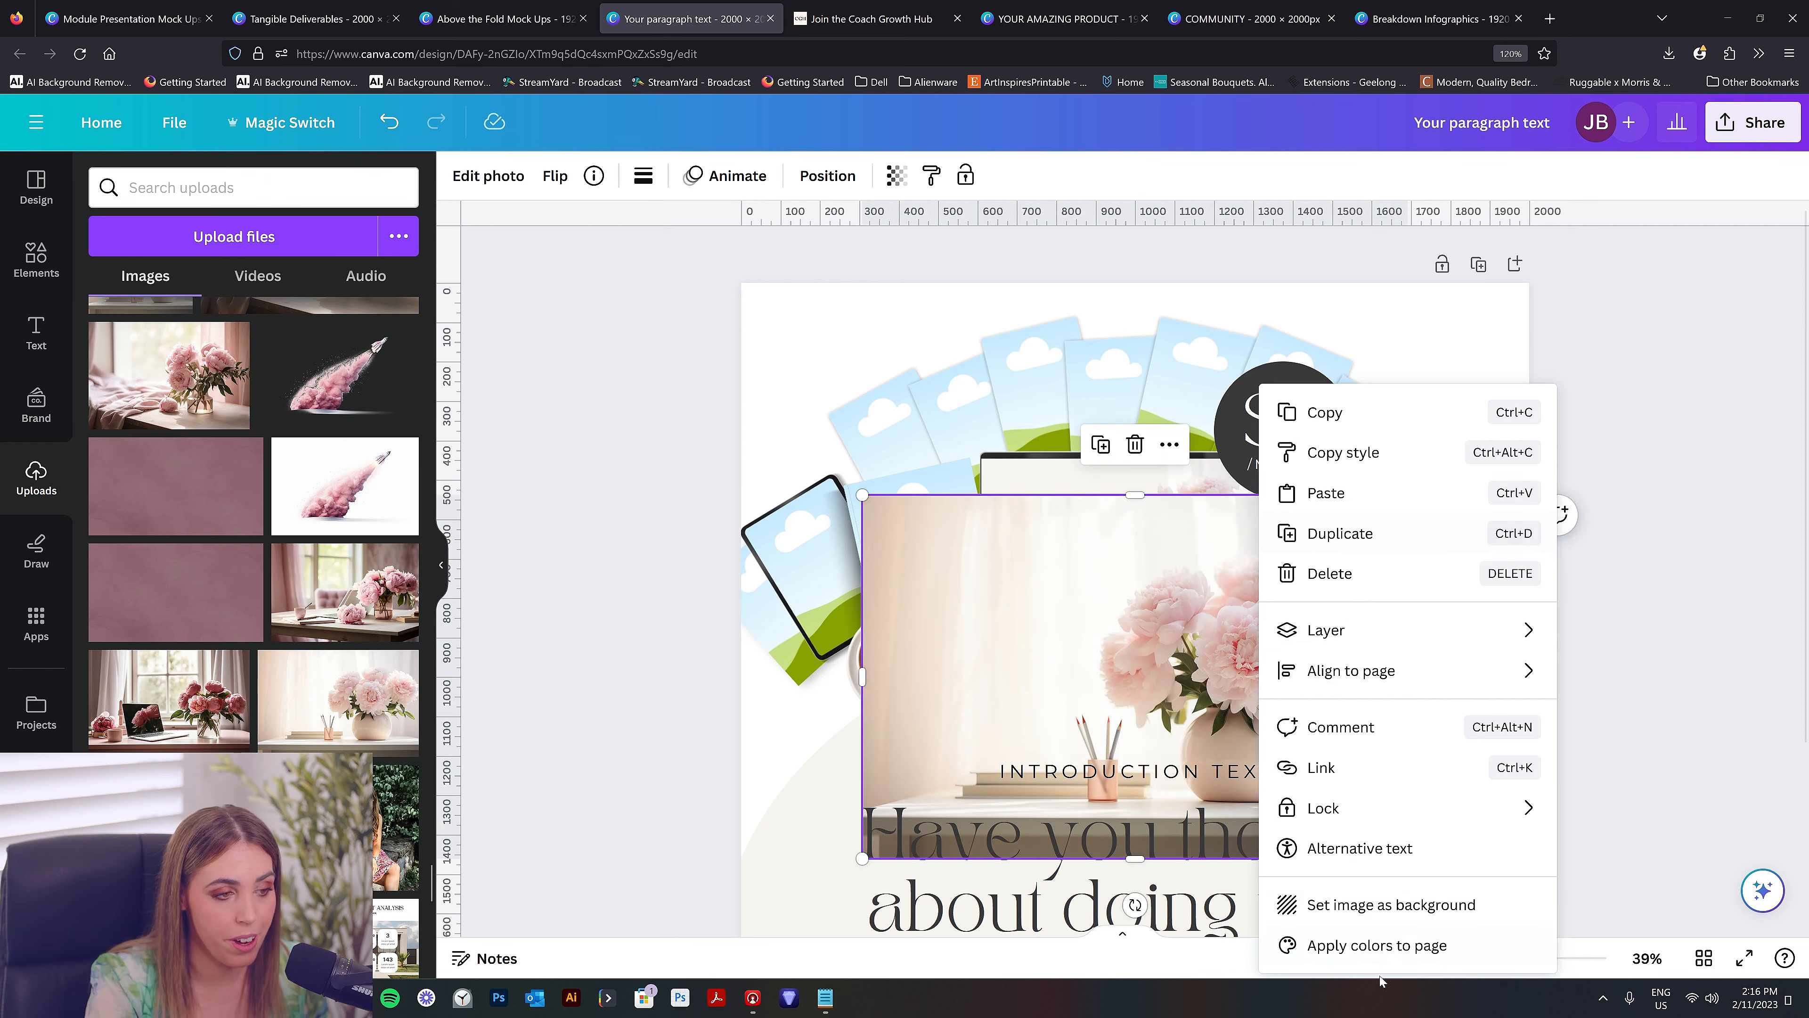
{"action": "left_click", "coordinate": [1414, 899]}
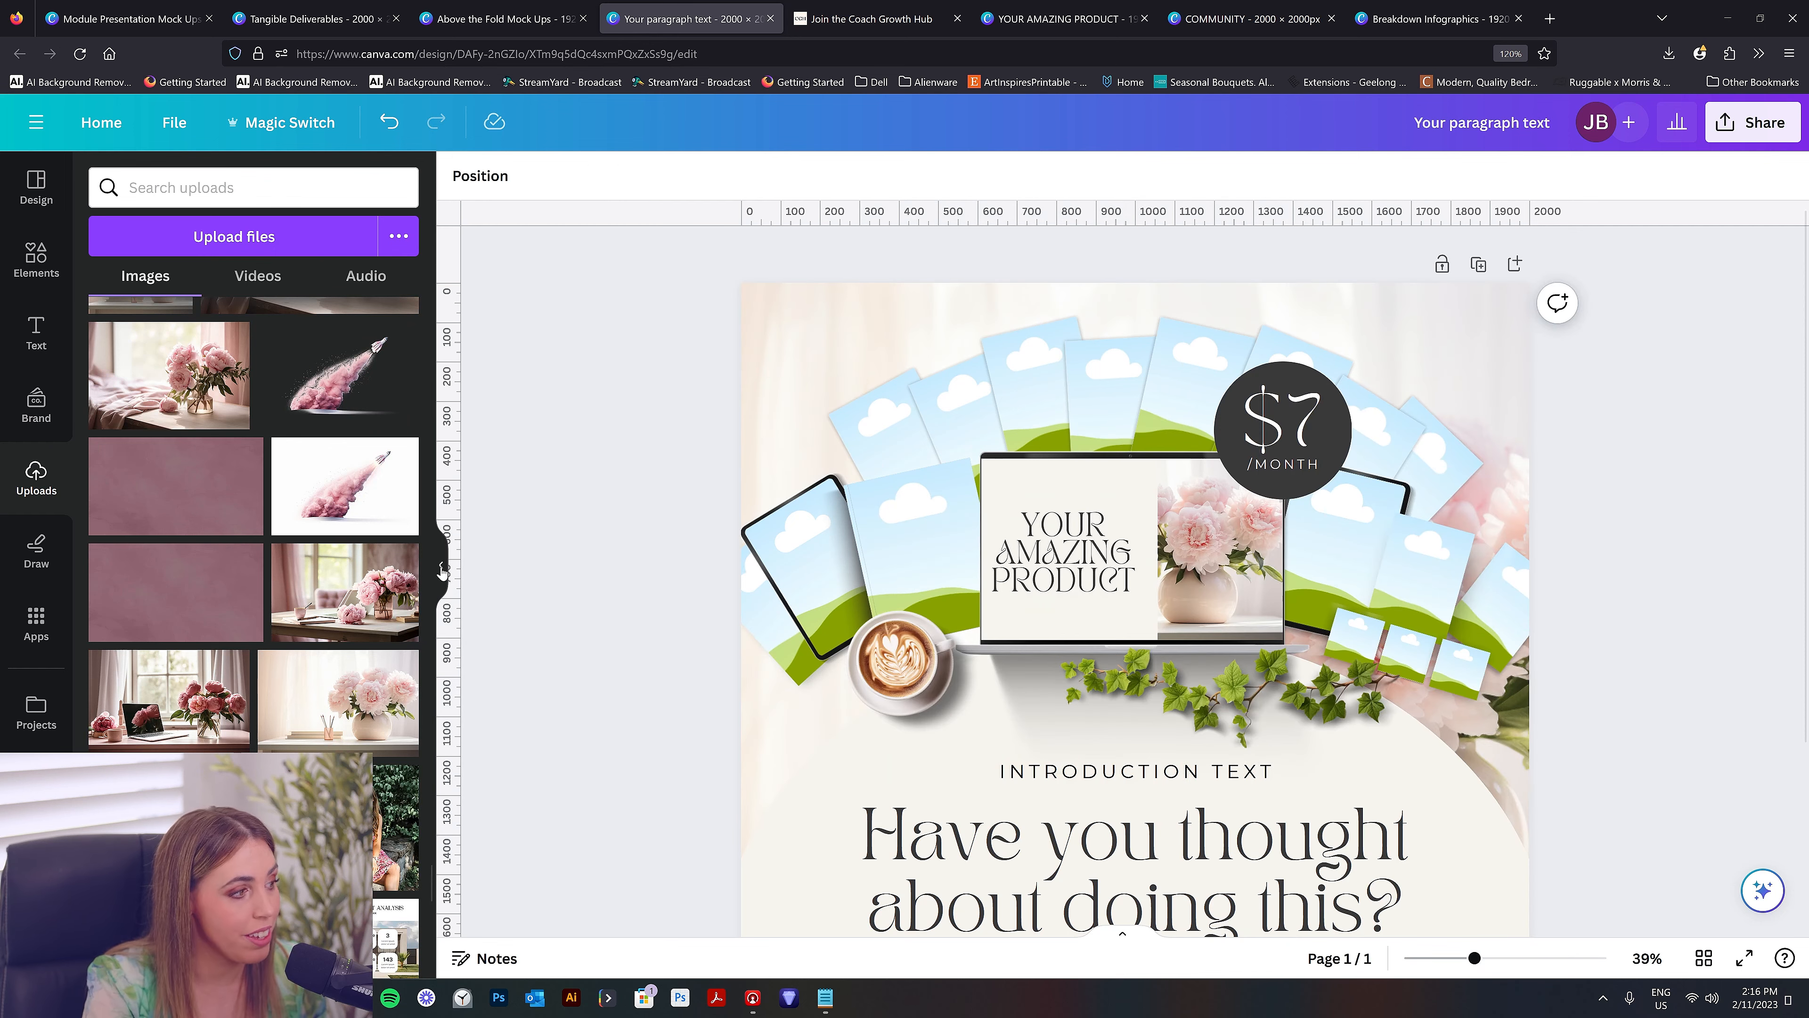
{"action": "left_click", "coordinate": [442, 575]}
{"action": "scroll", "coordinate": [1457, 786], "scroll_direction": "down", "scroll_amount": 3}
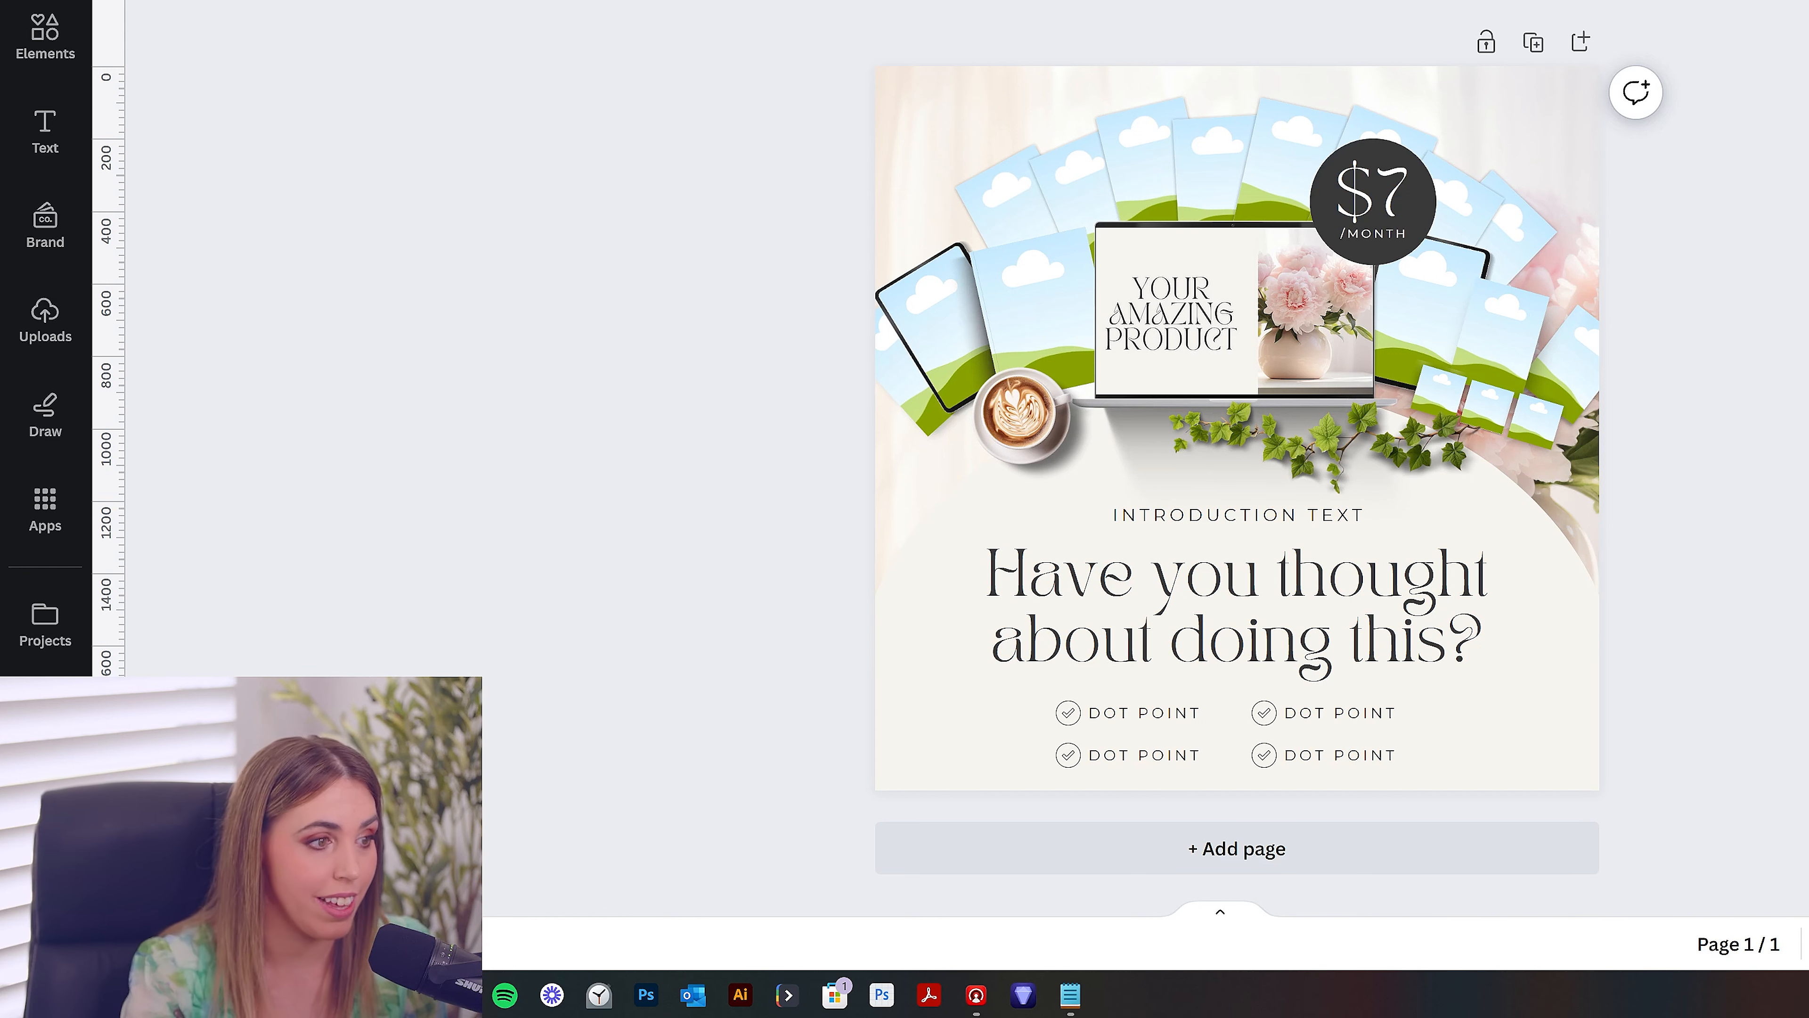
Duplicate the promo page as a second version and compare it with the original
{"action": "left_click", "coordinate": [1534, 45]}
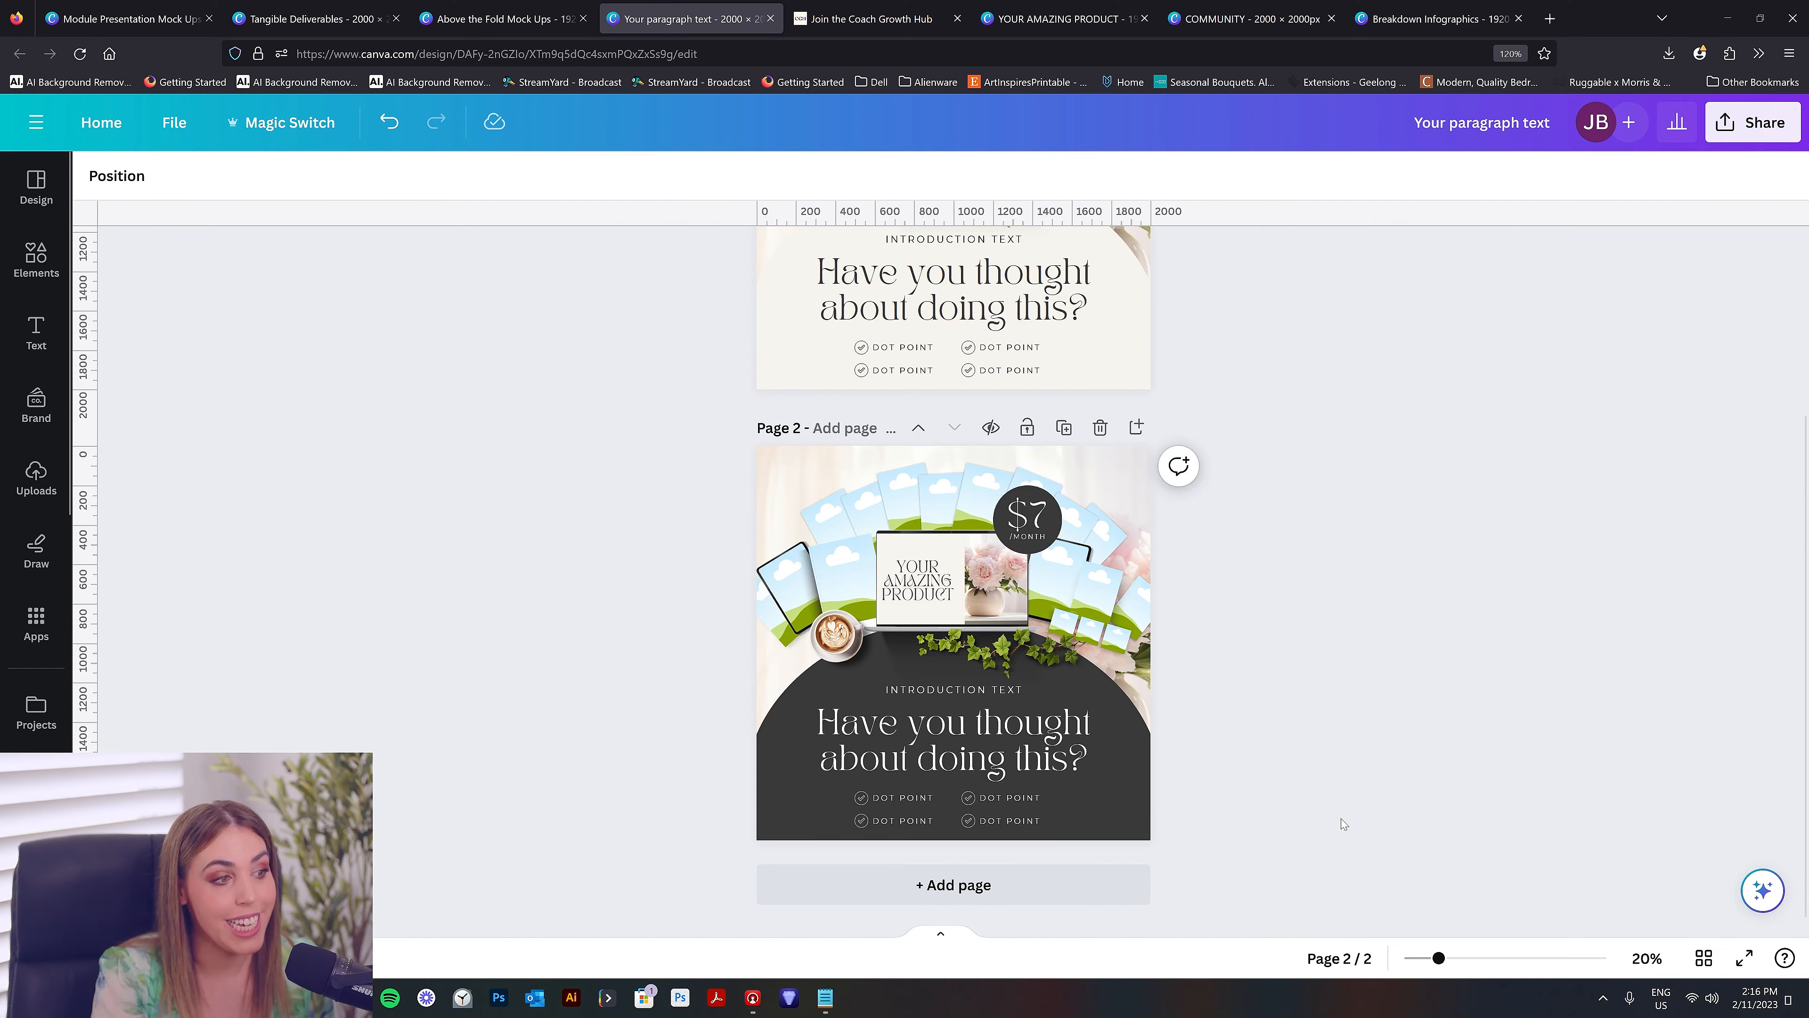
{"action": "scroll", "coordinate": [1342, 823], "scroll_direction": "up", "scroll_amount": 3}
{"action": "scroll", "coordinate": [1270, 784], "scroll_direction": "down", "scroll_amount": 2}
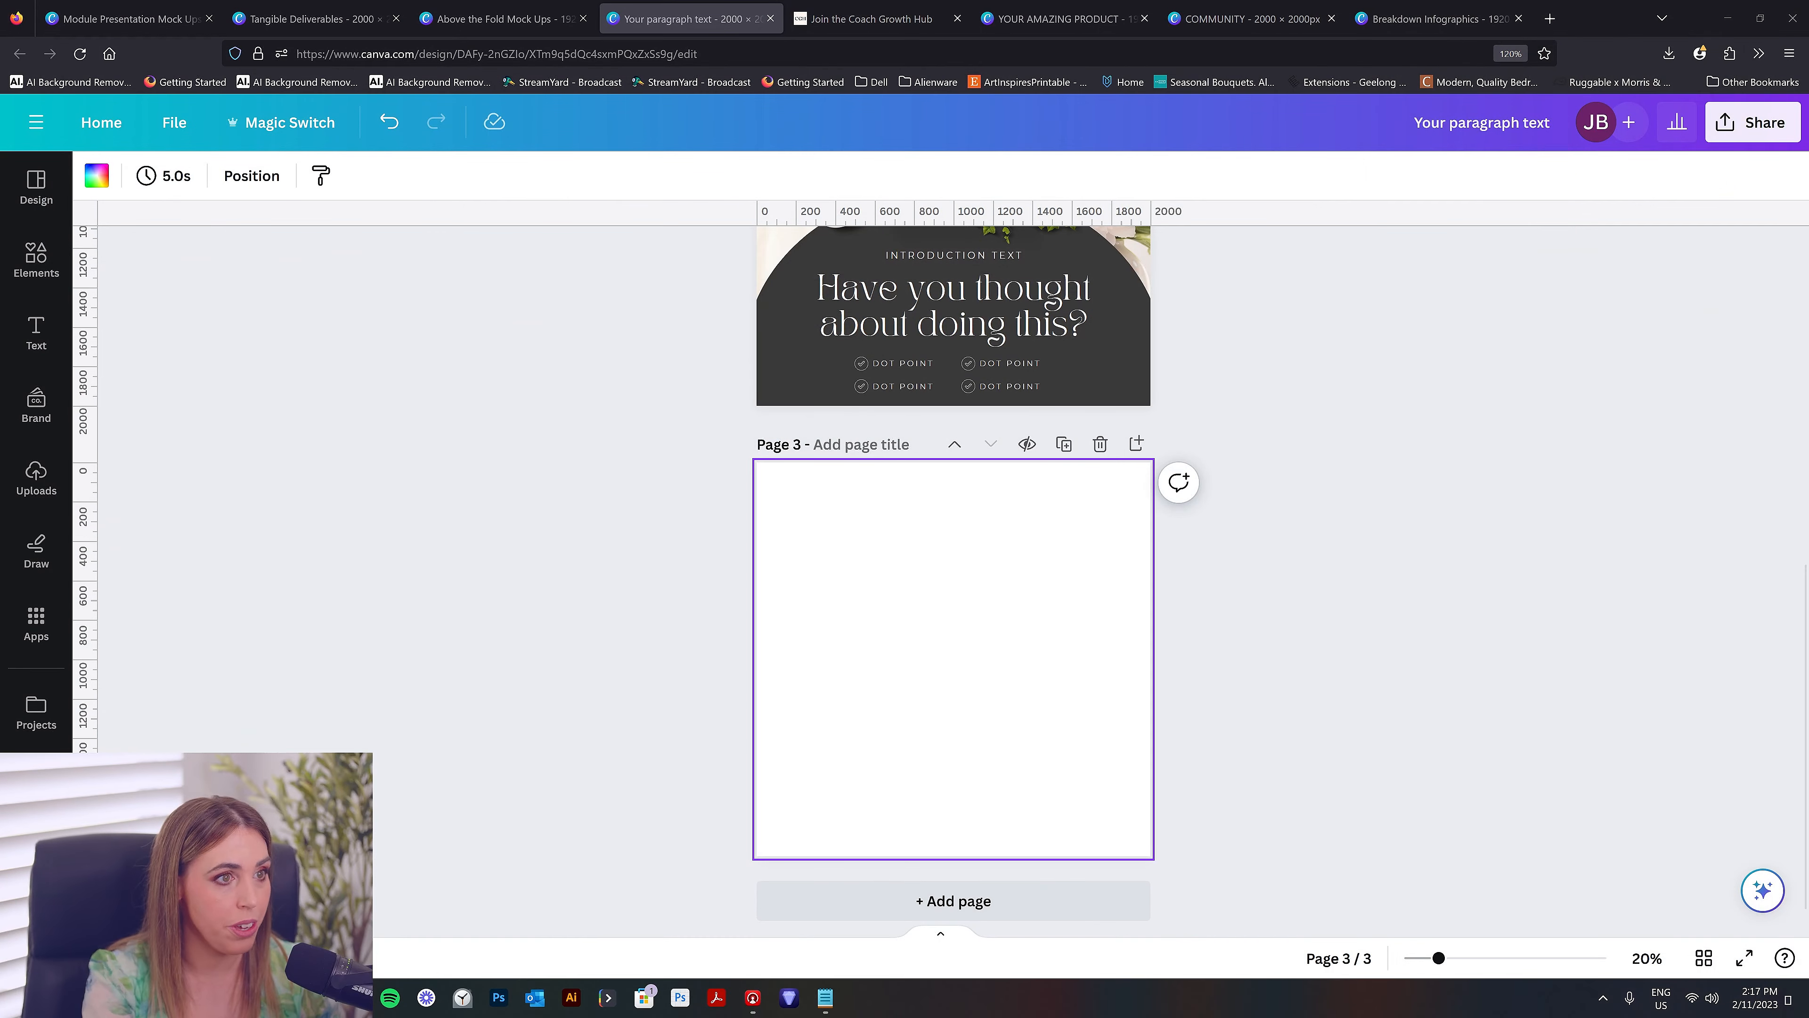
Switch to the Breakdown Infographics design and open page 2 with the labelled feature mockups
{"action": "left_click", "coordinate": [1496, 9]}
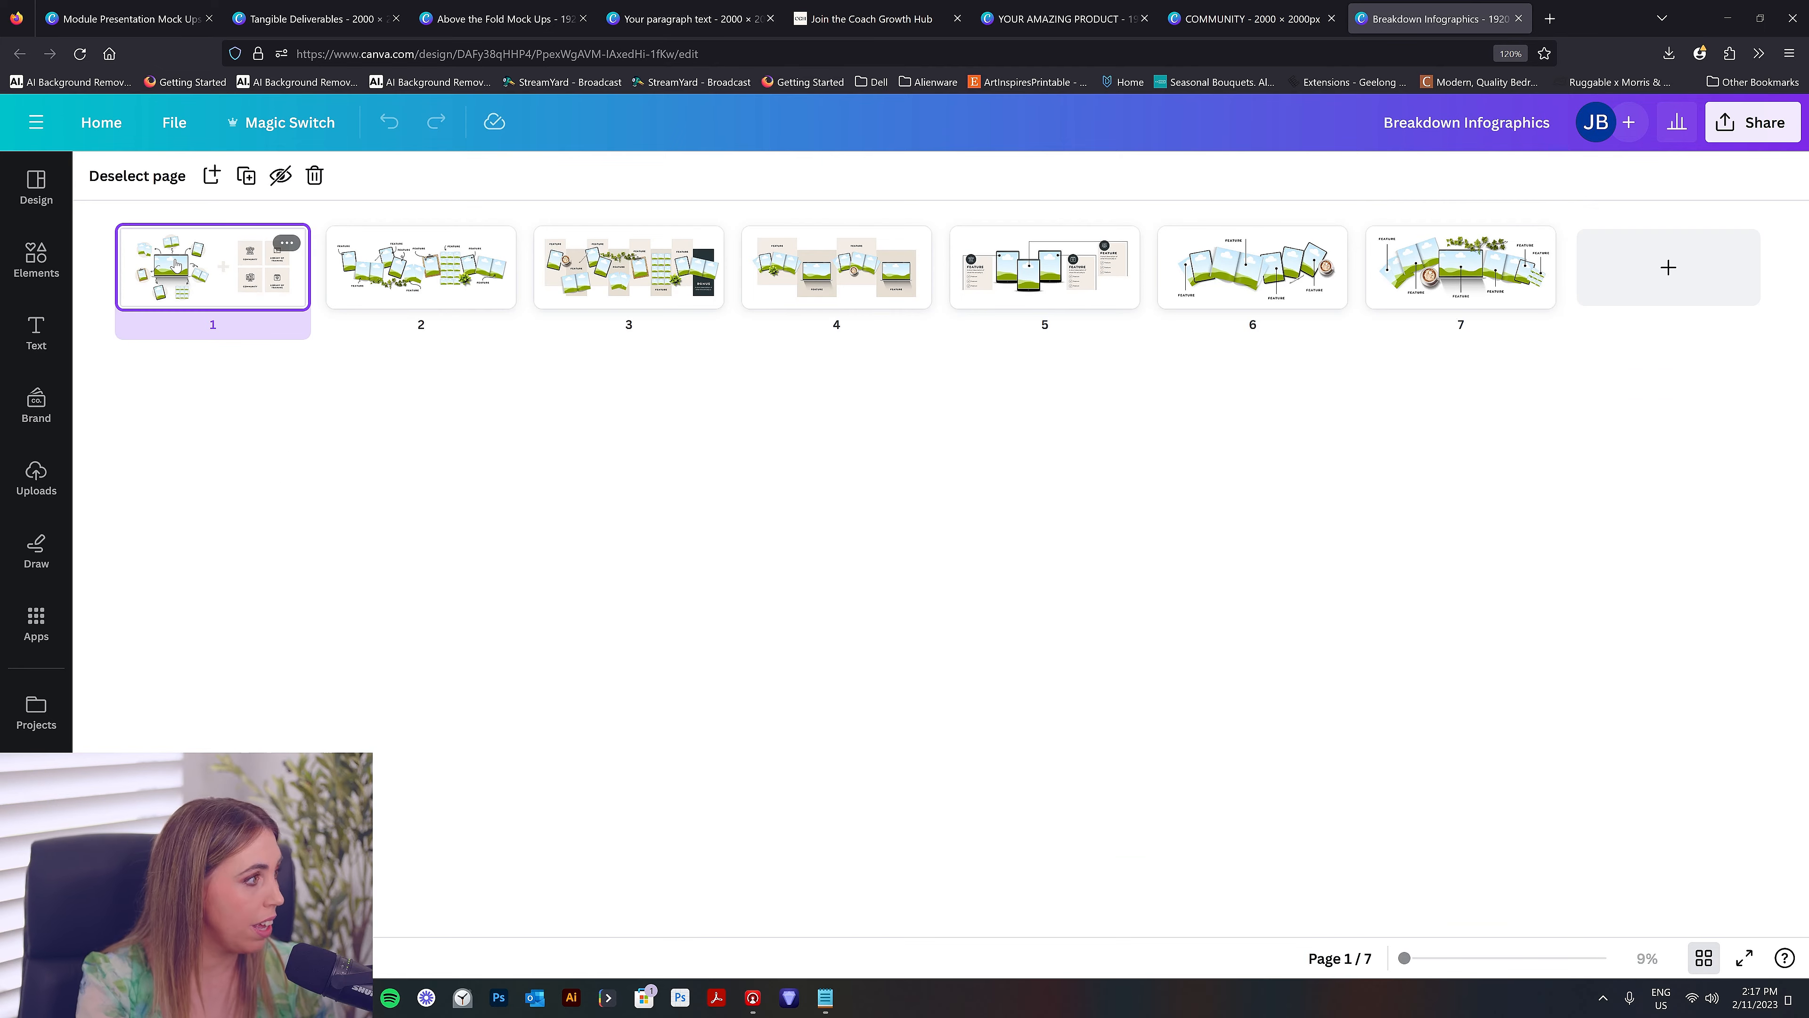
{"action": "double_click", "coordinate": [447, 268]}
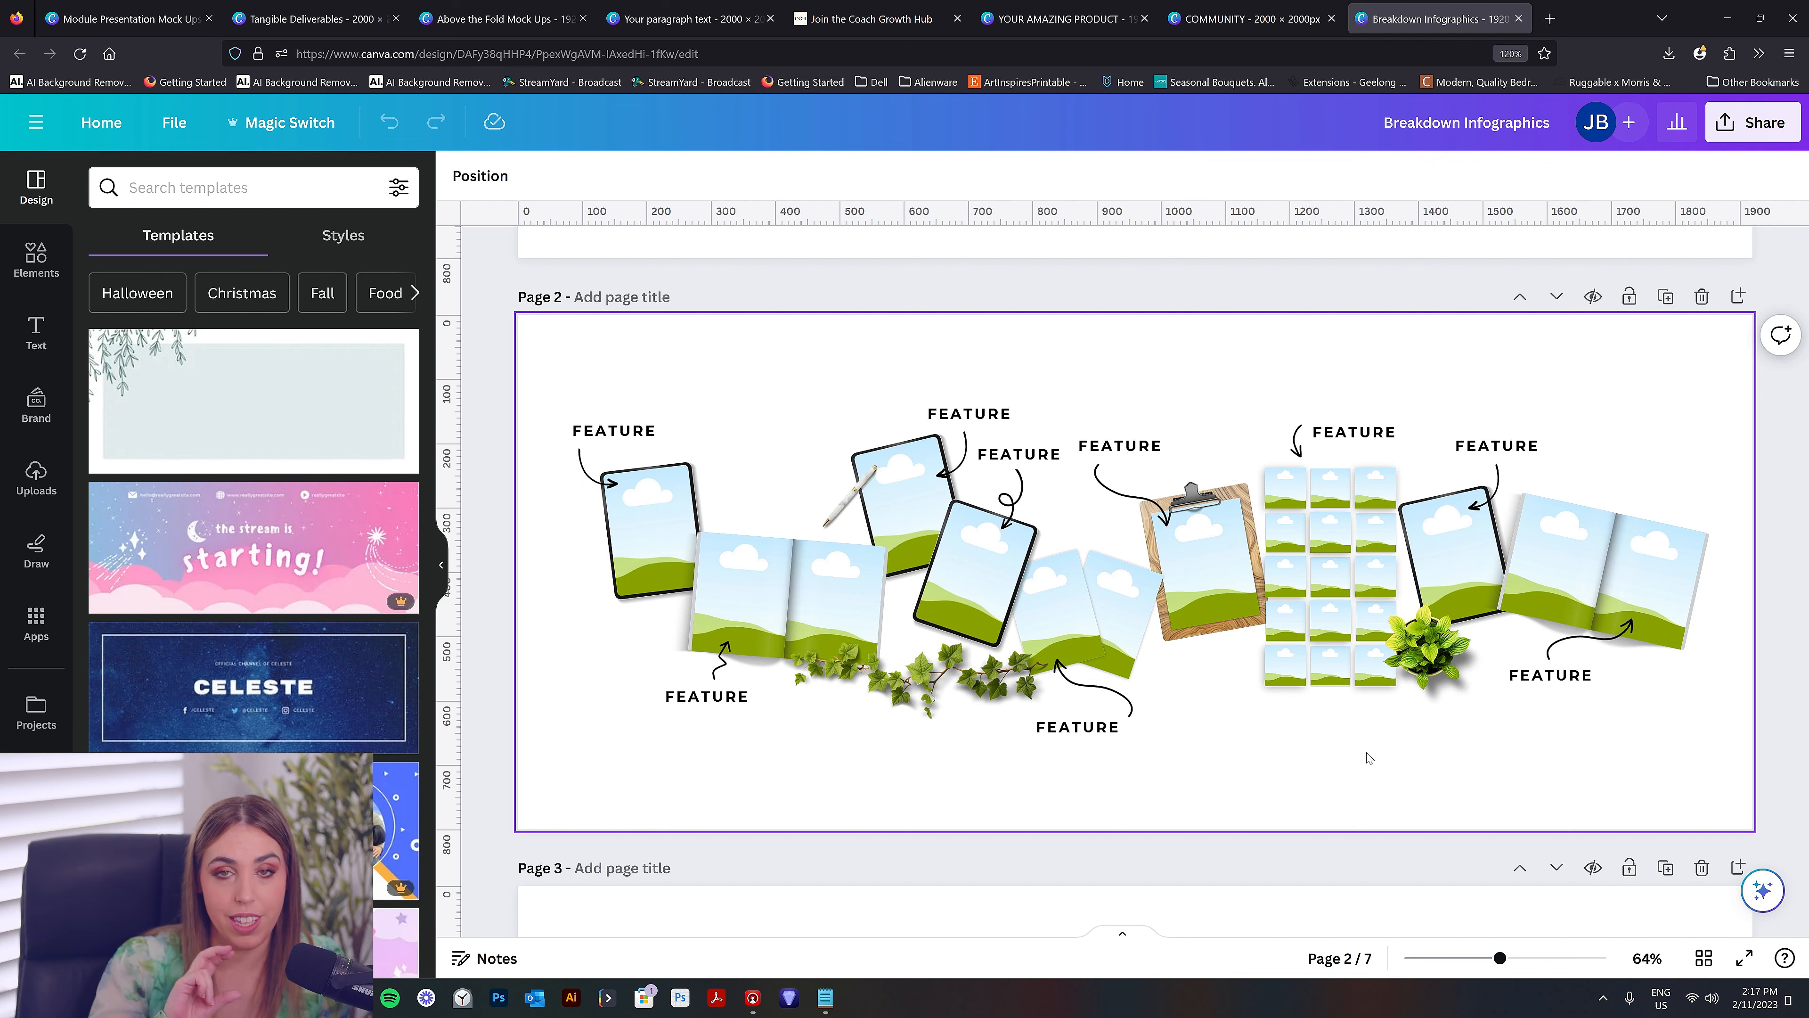
{"action": "left_click_drag", "start_coordinate": [545, 767], "coordinate": [1745, 321]}
Download only the current page, page 2, as a PNG with a transparent background
{"action": "left_click", "coordinate": [1752, 122]}
{"action": "left_click", "coordinate": [1609, 642]}
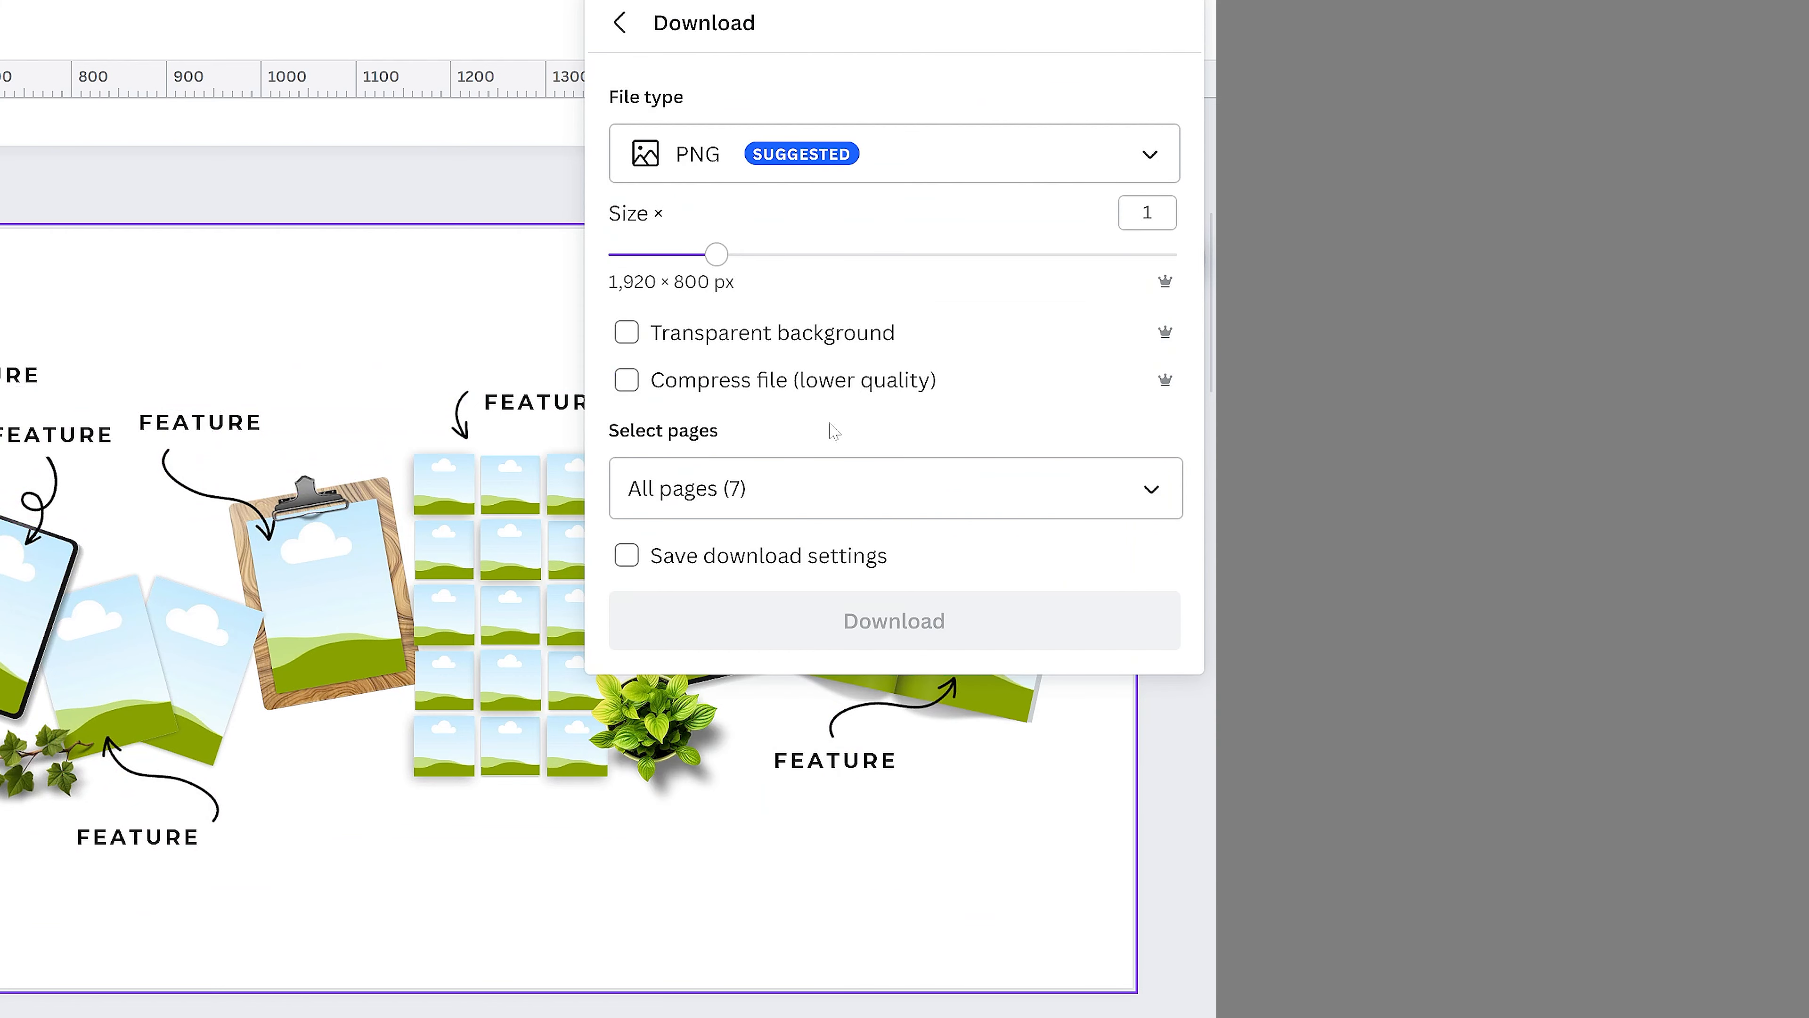
{"action": "left_click", "coordinate": [808, 488]}
{"action": "left_click", "coordinate": [783, 644]}
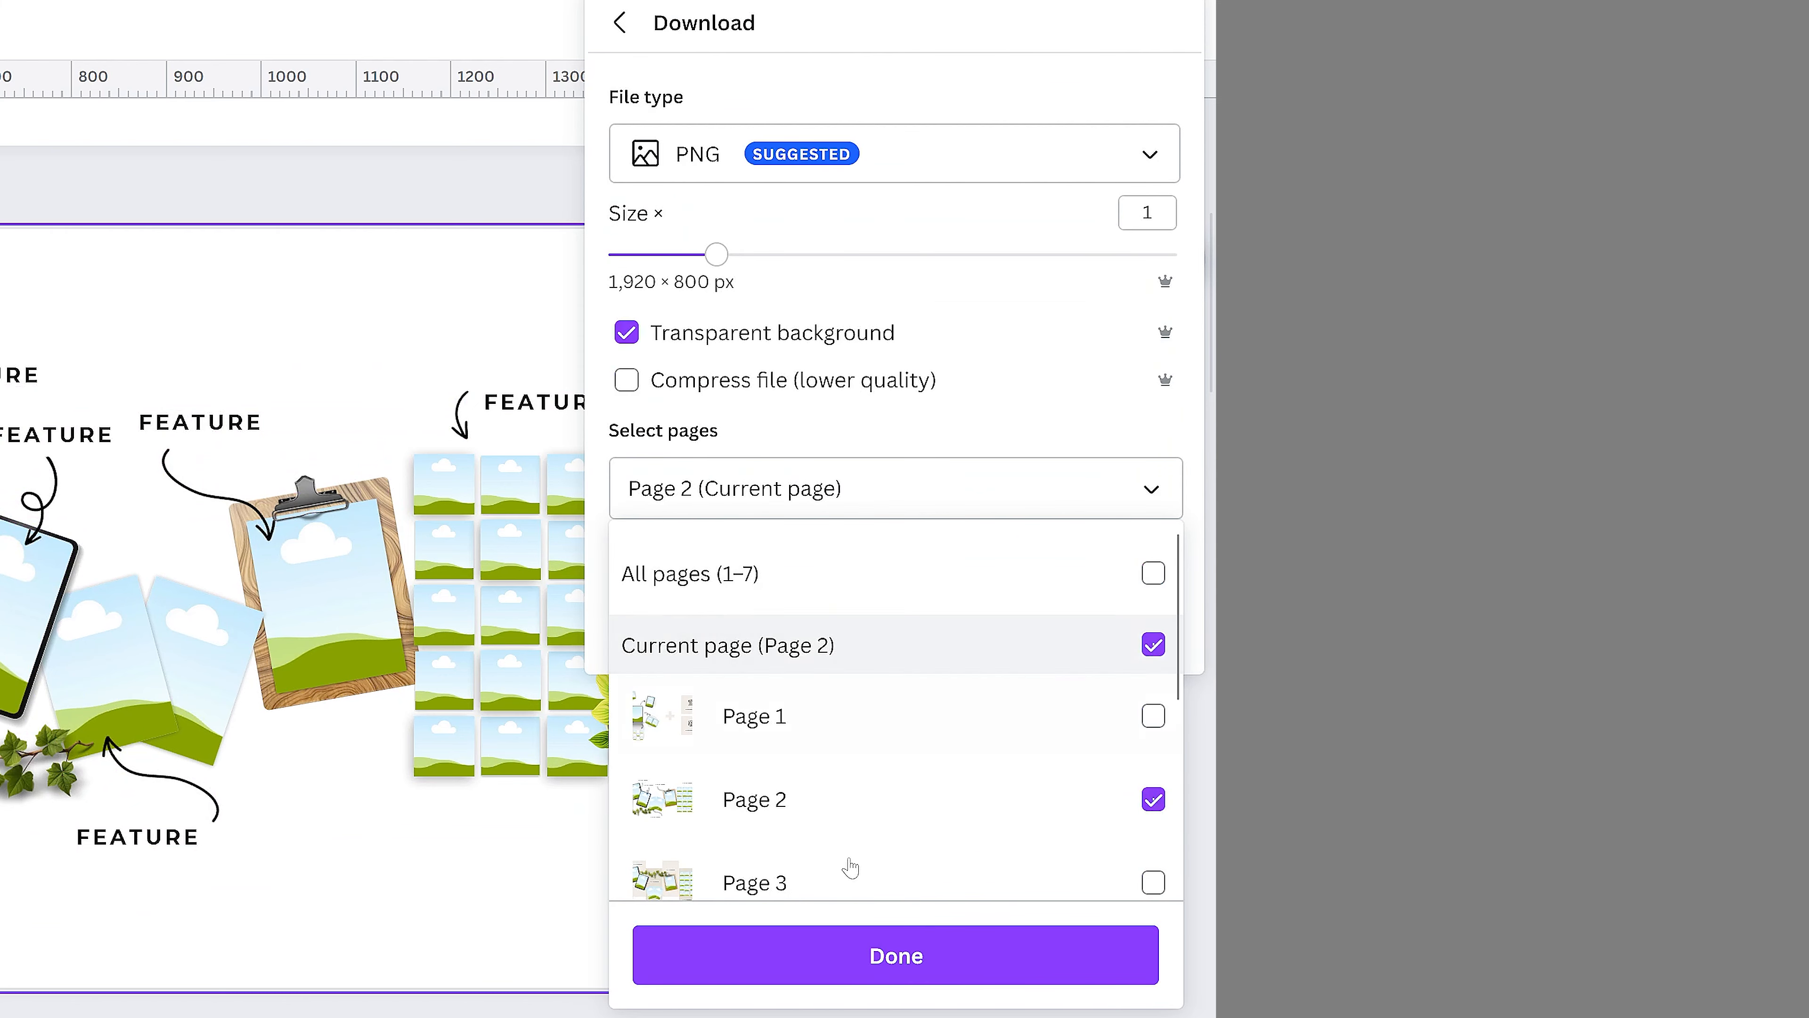
{"action": "left_click", "coordinate": [821, 955]}
{"action": "left_click", "coordinate": [861, 625]}
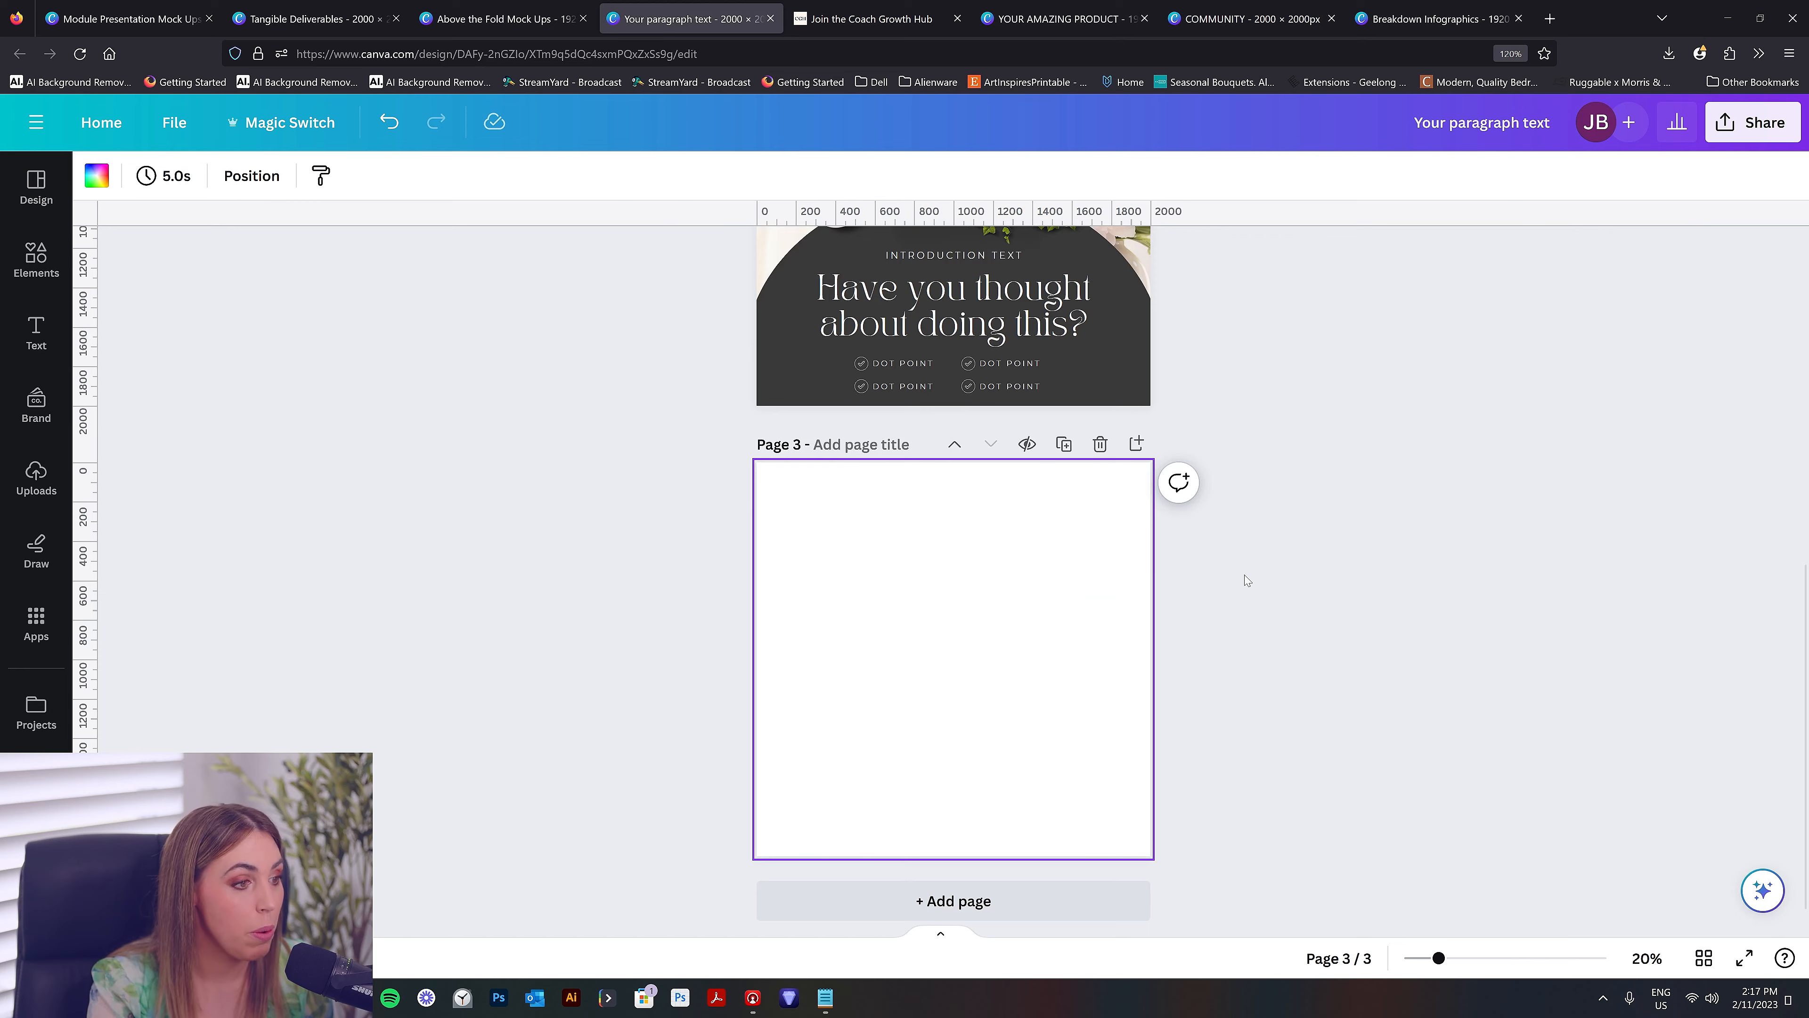
Return to the square promo design, upload the downloaded feature mockup graphic and place it across the upper part of blank page 3
{"action": "left_click", "coordinate": [1245, 580]}
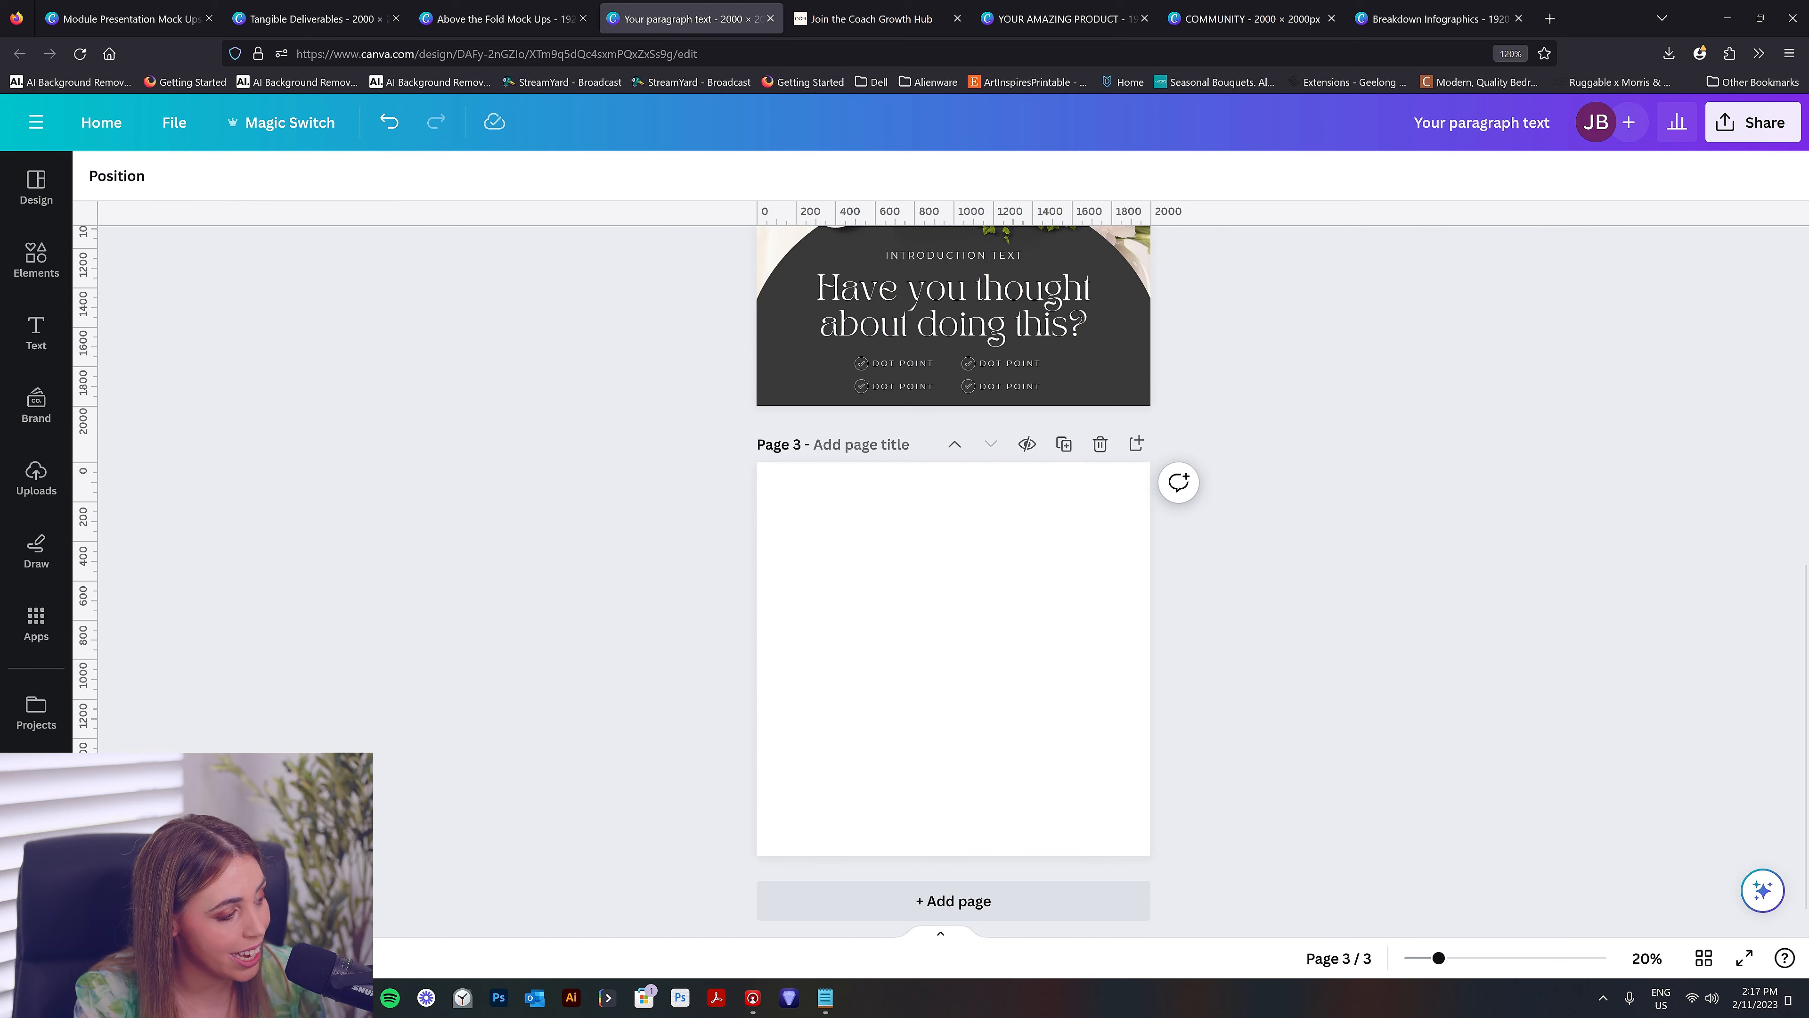
{"action": "left_click_drag", "start_coordinate": [1807, 300], "coordinate": [242, 380]}
{"action": "left_click_drag", "start_coordinate": [429, 890], "coordinate": [465, 177]}
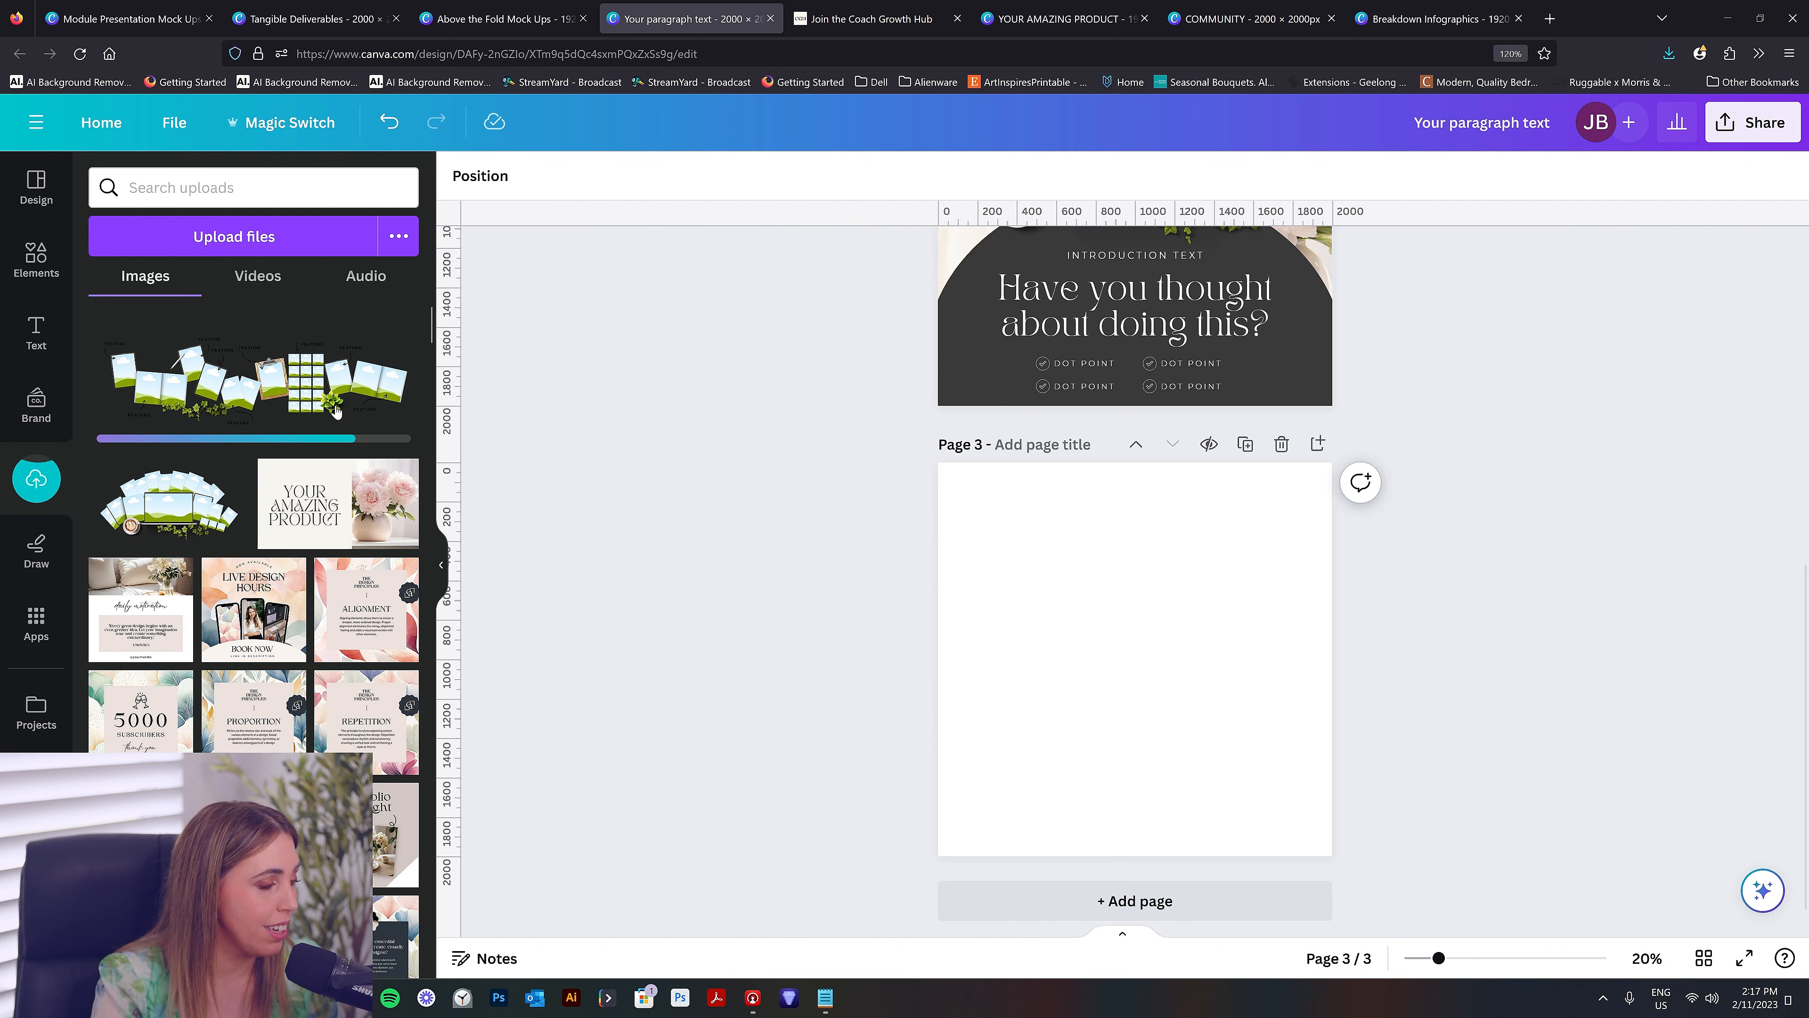
{"action": "left_click", "coordinate": [335, 411]}
{"action": "left_click_drag", "start_coordinate": [1285, 598], "coordinate": [1198, 531]}
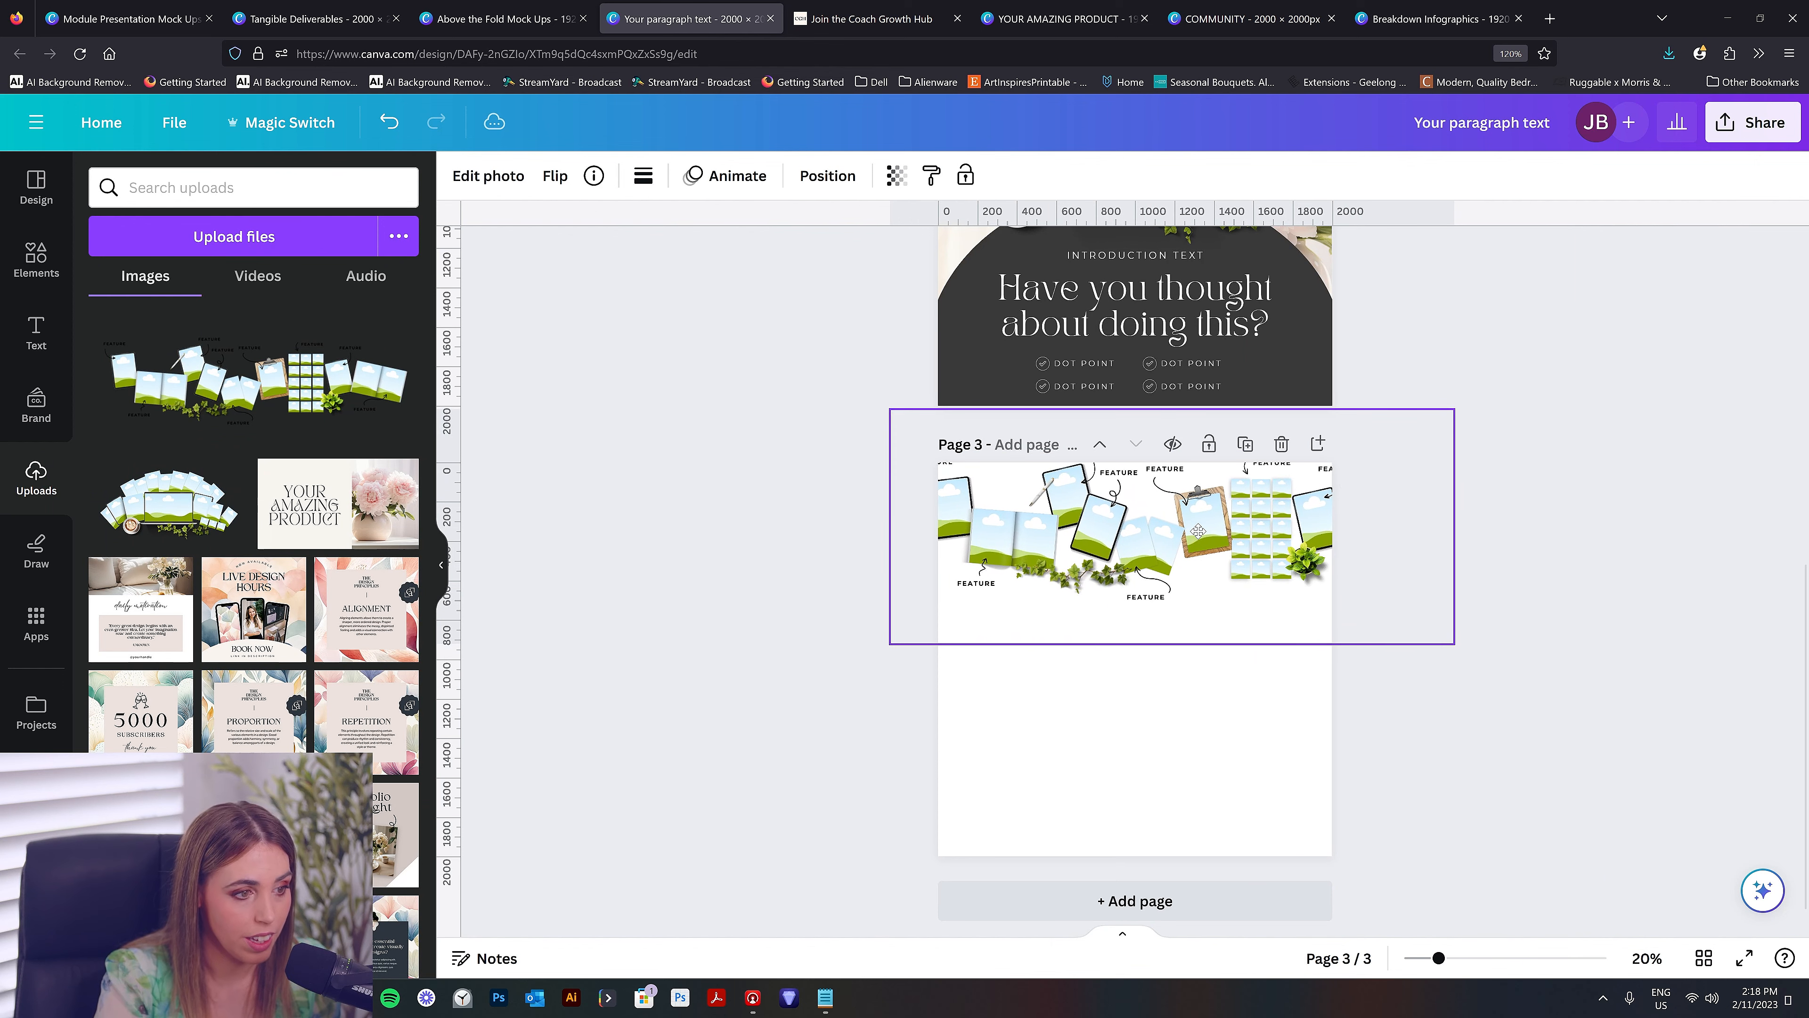
Enlarge the feature mockup graphic past the page edges and place a second copy across the lower half of page 3
{"action": "left_click_drag", "start_coordinate": [1454, 643], "coordinate": [1477, 650]}
{"action": "left_click_drag", "start_coordinate": [1250, 553], "coordinate": [1140, 818]}
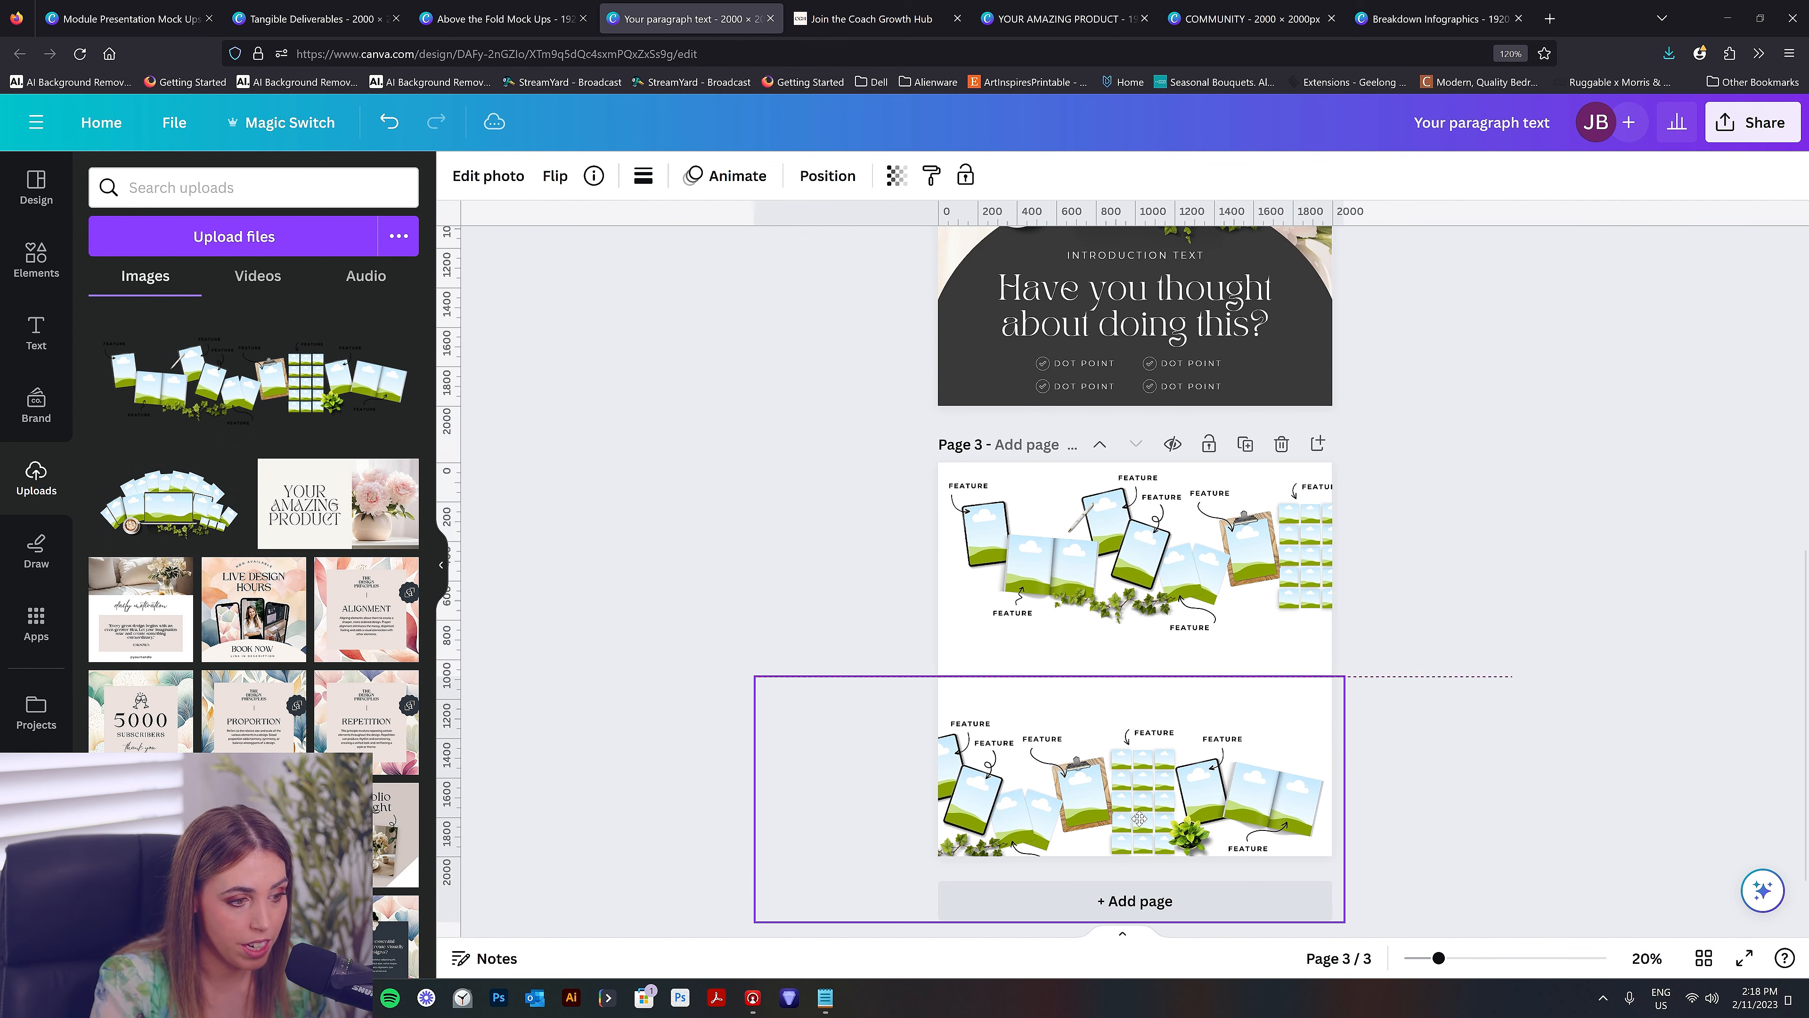
{"action": "left_click", "coordinate": [1623, 784]}
{"action": "scroll", "coordinate": [1282, 752], "scroll_direction": "up", "scroll_amount": 1}
{"action": "left_click_drag", "start_coordinate": [1286, 793], "coordinate": [1269, 783]}
{"action": "mouse_move", "coordinate": [1374, 500]}
{"action": "left_mouse_down"}
{"action": "mouse_move", "coordinate": [1396, 492]}
{"action": "mouse_move", "coordinate": [1385, 505]}
{"action": "left_mouse_up"}
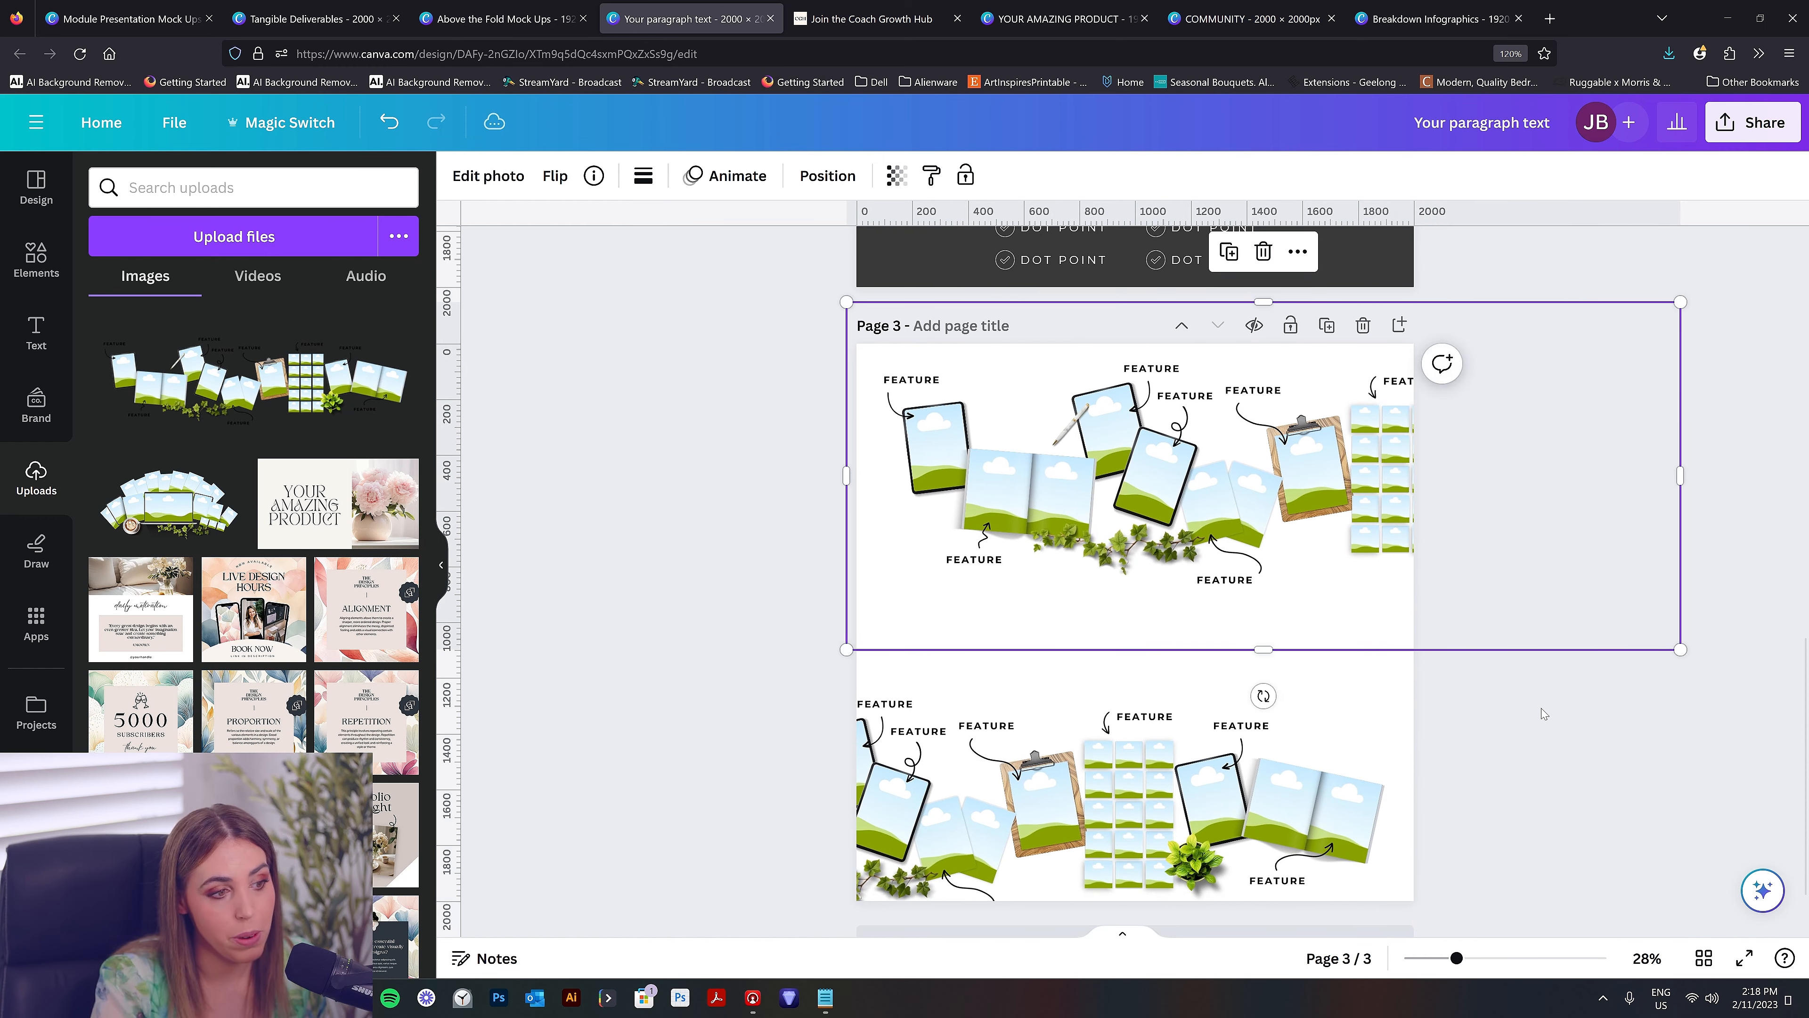
Stagger the two mockup graphics by shifting the upper one left and the lower one right, leaving a gap between them
{"action": "left_click", "coordinate": [1541, 713]}
{"action": "left_click", "coordinate": [1173, 492]}
{"action": "left_click_drag", "start_coordinate": [1173, 492], "coordinate": [1148, 487]}
{"action": "left_click_drag", "start_coordinate": [1289, 777], "coordinate": [1329, 777]}
{"action": "left_click", "coordinate": [1503, 709]}
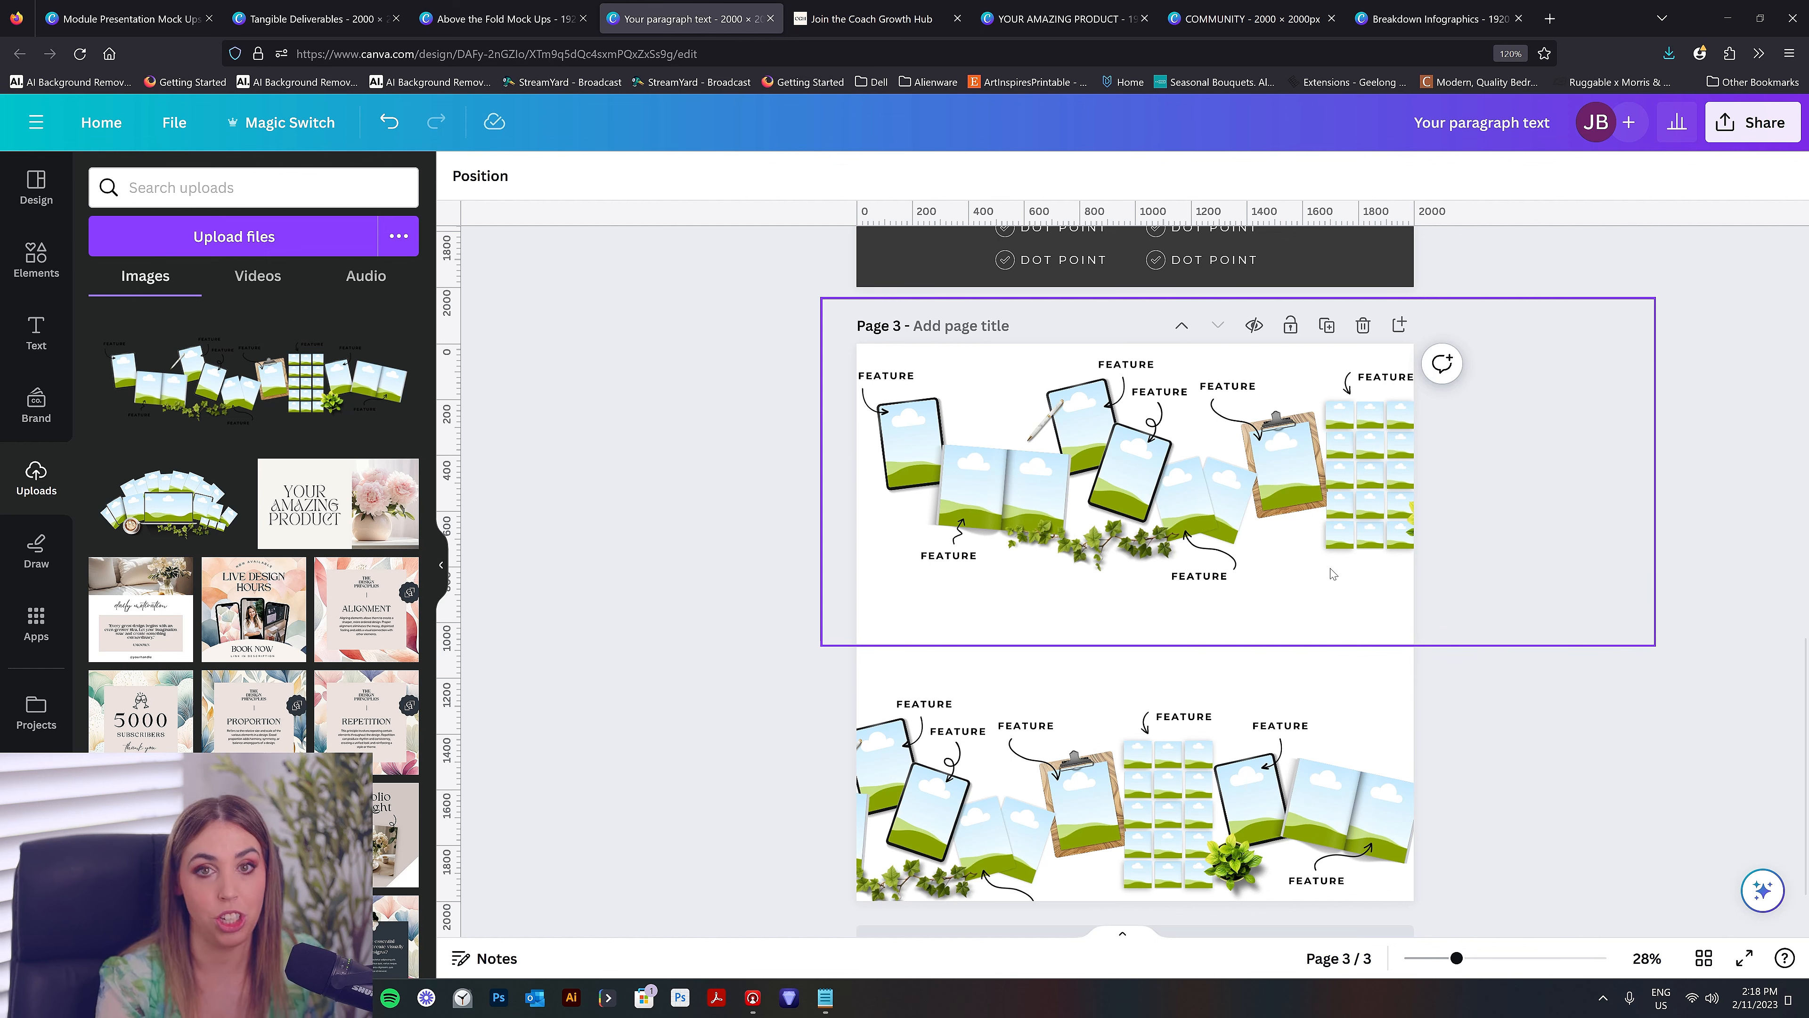
{"action": "left_click_drag", "start_coordinate": [1376, 577], "coordinate": [1366, 575]}
{"action": "left_click_drag", "start_coordinate": [1318, 771], "coordinate": [1328, 776]}
{"action": "left_click", "coordinate": [1078, 602]}
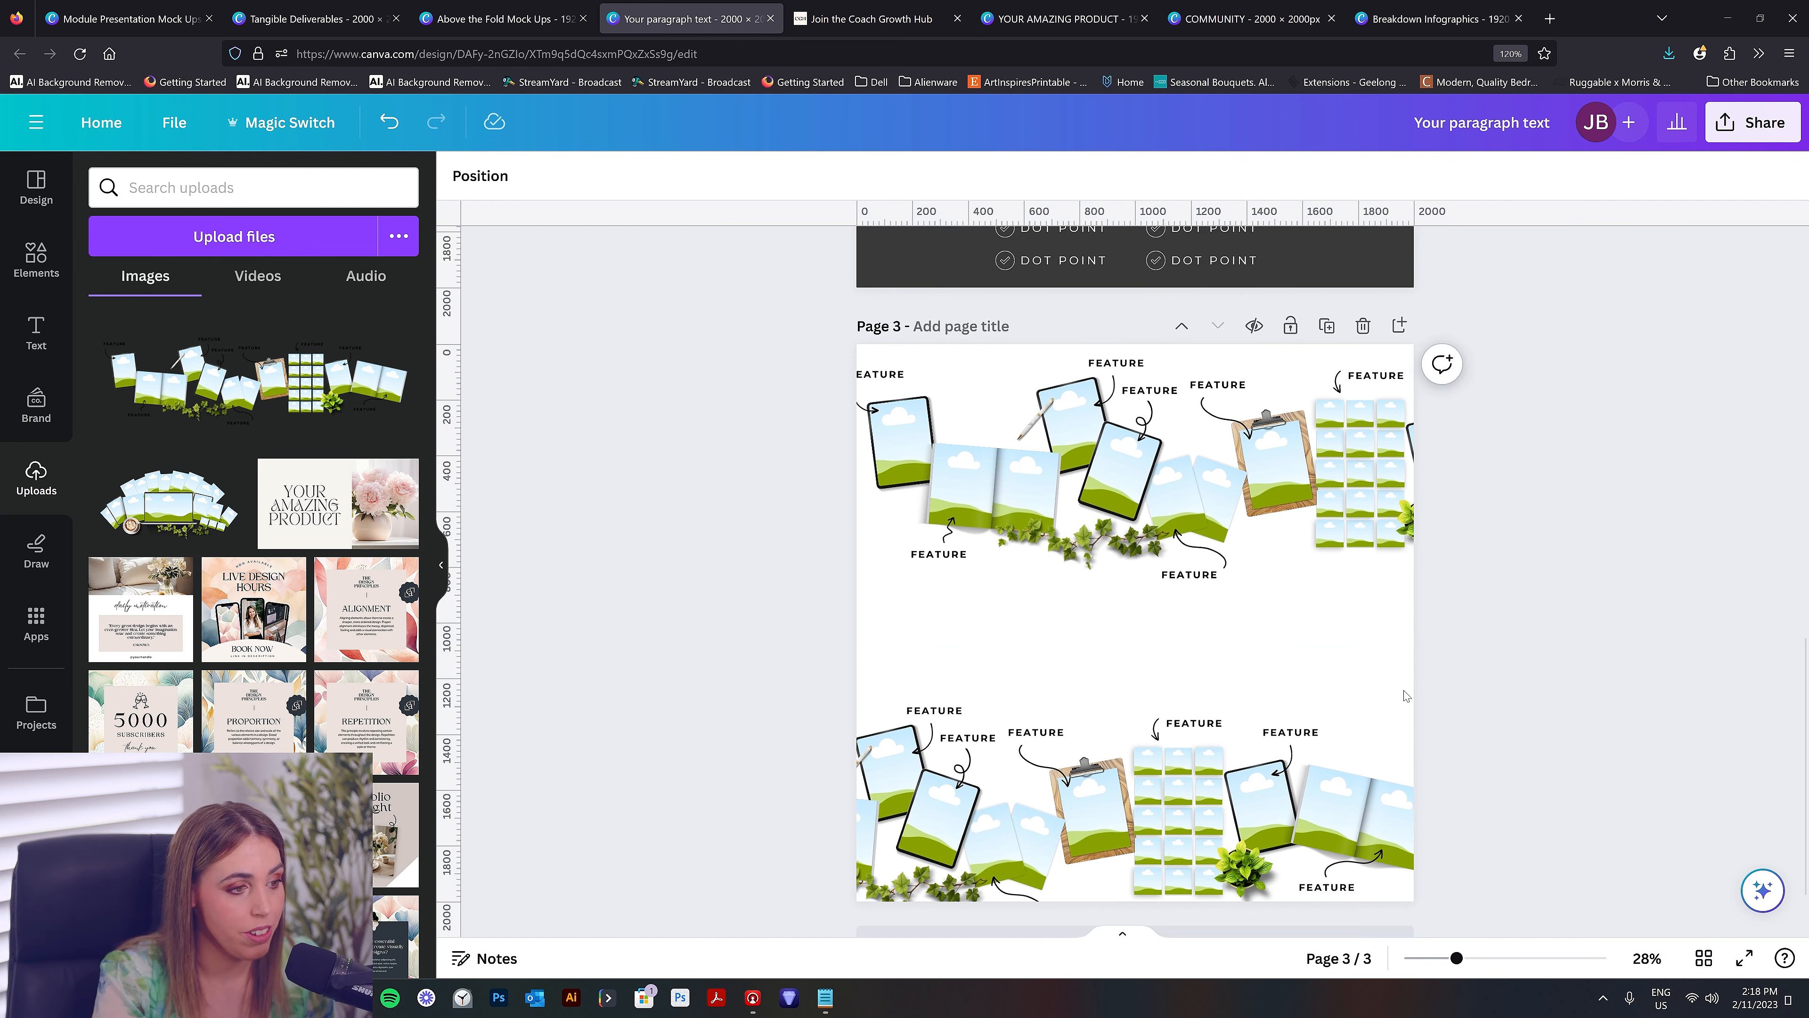
Copy the "Have you thought about doing this?" headline from page 2 and place it between the mockup graphics on page 3
{"action": "scroll", "coordinate": [1069, 685], "scroll_direction": "up", "scroll_amount": 3}
{"action": "left_click", "coordinate": [1211, 506]}
{"action": "scroll", "coordinate": [1290, 673], "scroll_direction": "down", "scroll_amount": 4}
{"action": "left_click", "coordinate": [1332, 649]}
{"action": "key", "text": "ctrl+v"}
{"action": "left_click_drag", "start_coordinate": [1297, 743], "coordinate": [1297, 624]}
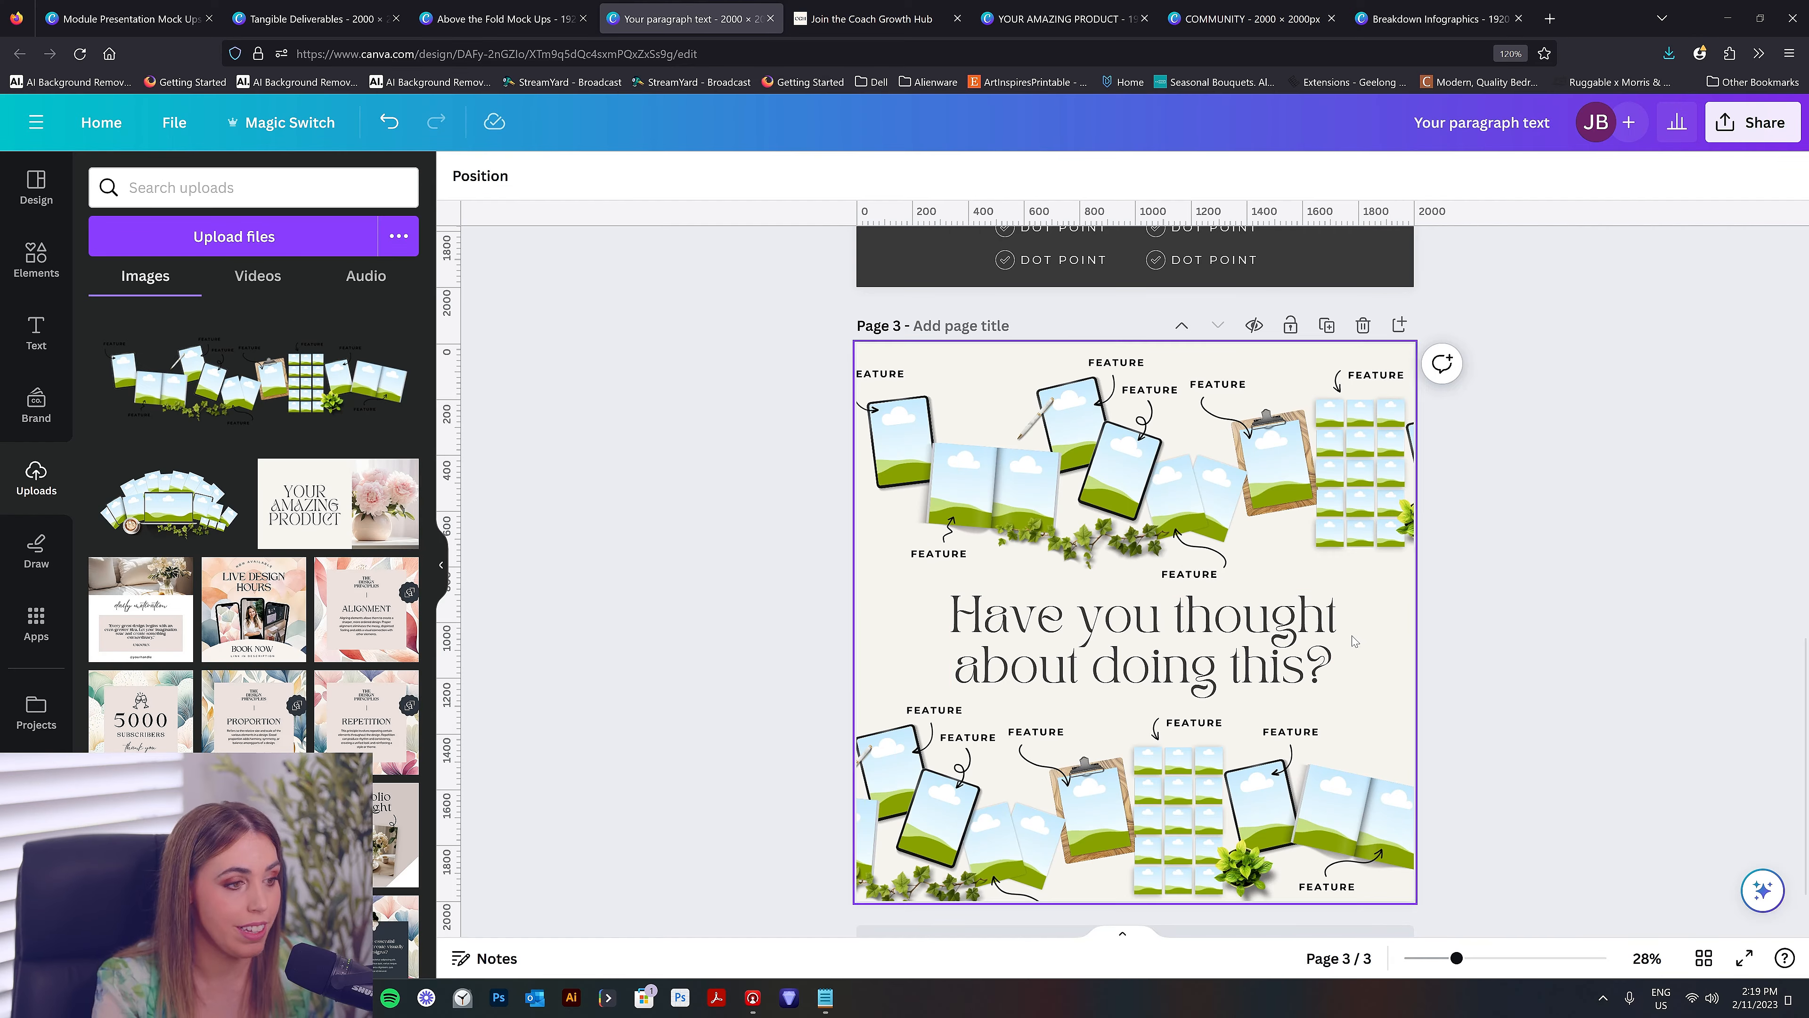
Add a dark grey rectangle and stretch it into a full-width band across the middle of page 3
{"action": "key", "text": "r"}
{"action": "left_click_drag", "start_coordinate": [1135, 542], "coordinate": [1135, 505]}
{"action": "left_click_drag", "start_coordinate": [1219, 621], "coordinate": [1415, 588]}
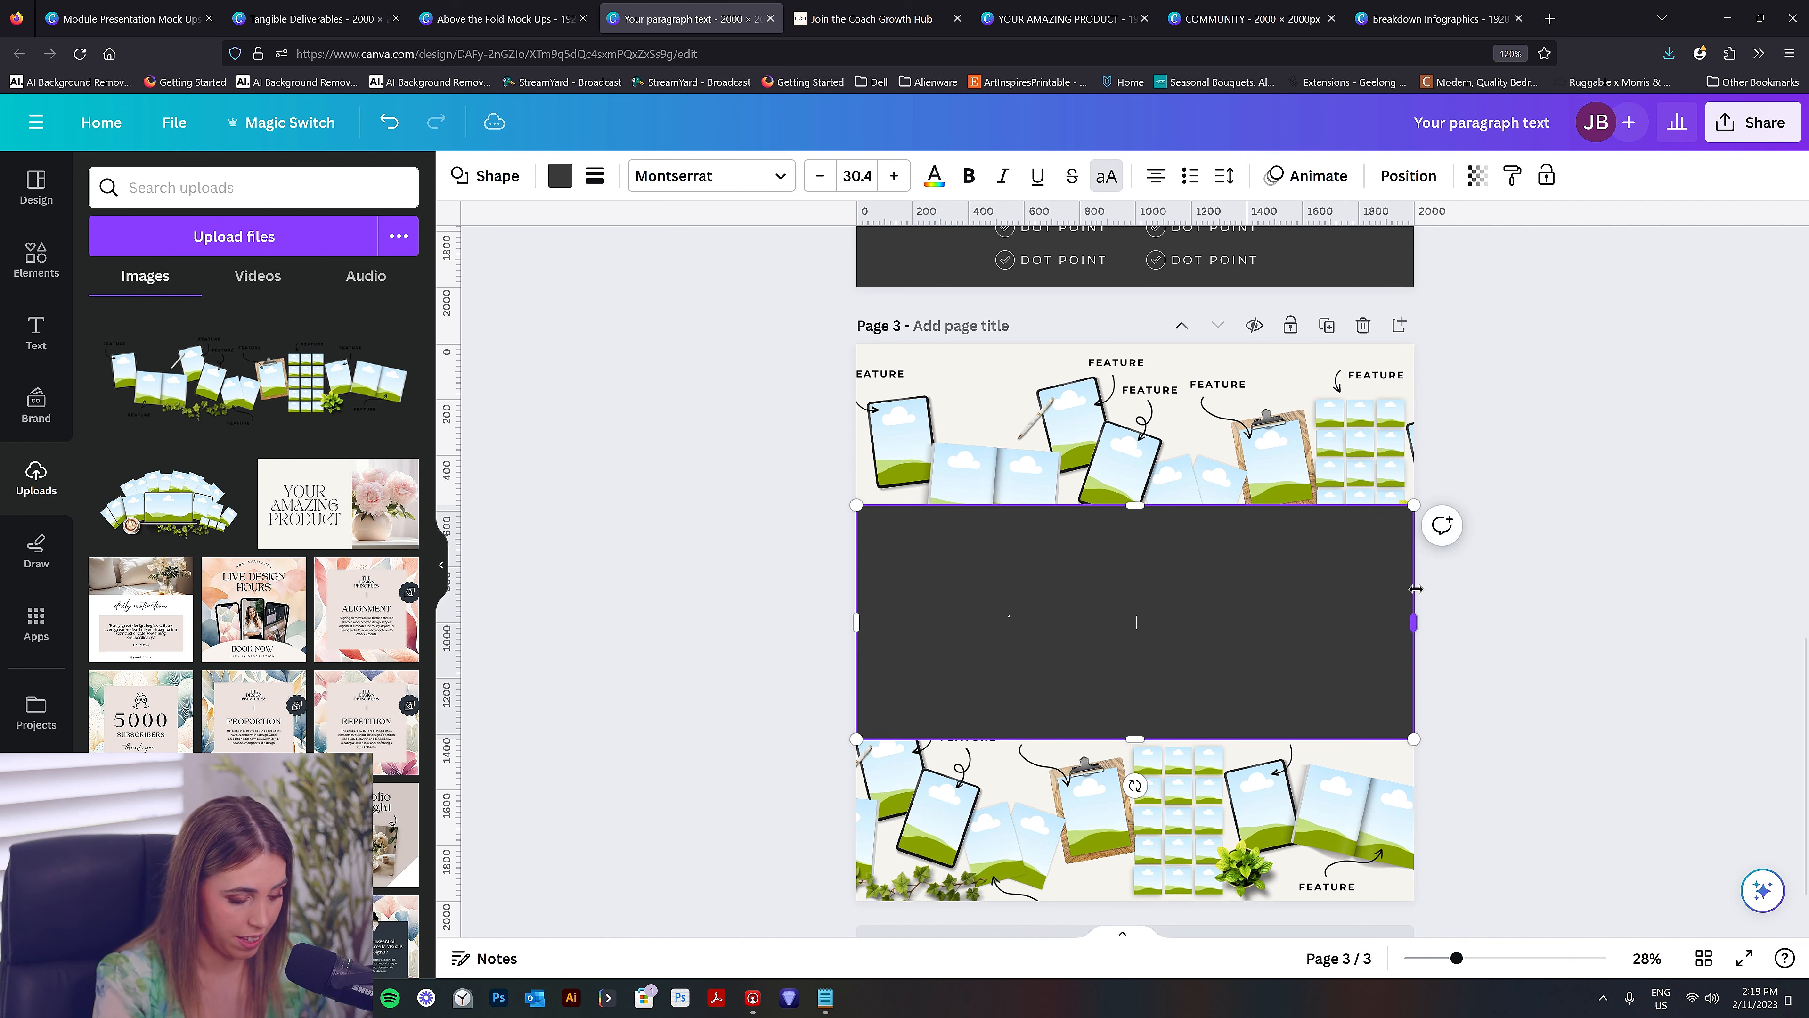
Reposition the upper and lower mockup graphics around the dark band and slightly enlarge the white headline on it
{"action": "left_click", "coordinate": [900, 442]}
{"action": "left_click", "coordinate": [913, 641]}
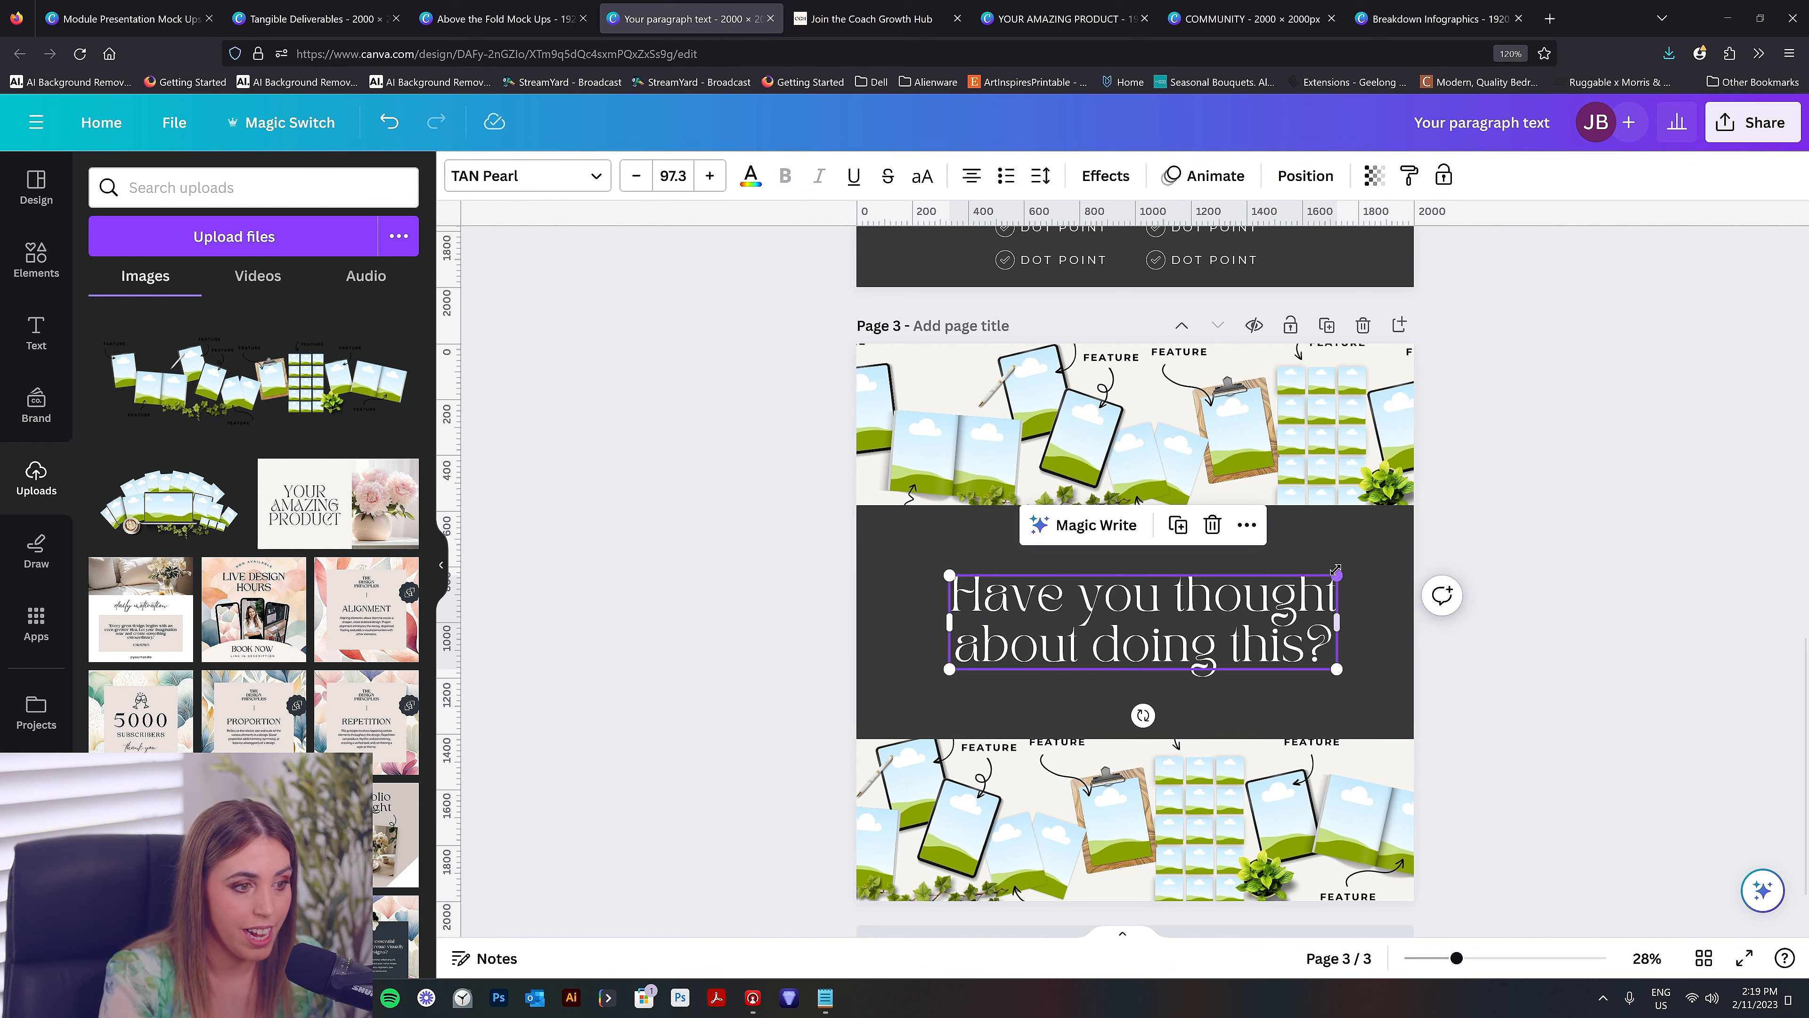
{"action": "mouse_move", "coordinate": [1341, 574]}
{"action": "left_mouse_down"}
{"action": "mouse_move", "coordinate": [1376, 565]}
{"action": "mouse_move", "coordinate": [1358, 570]}
{"action": "left_mouse_up"}
{"action": "left_click", "coordinate": [1540, 623]}
Copy the "INTRODUCTION TEXT" line from page 2 and place it above the headline on page 3's dark band
{"action": "scroll", "coordinate": [1220, 712], "scroll_direction": "up", "scroll_amount": 6}
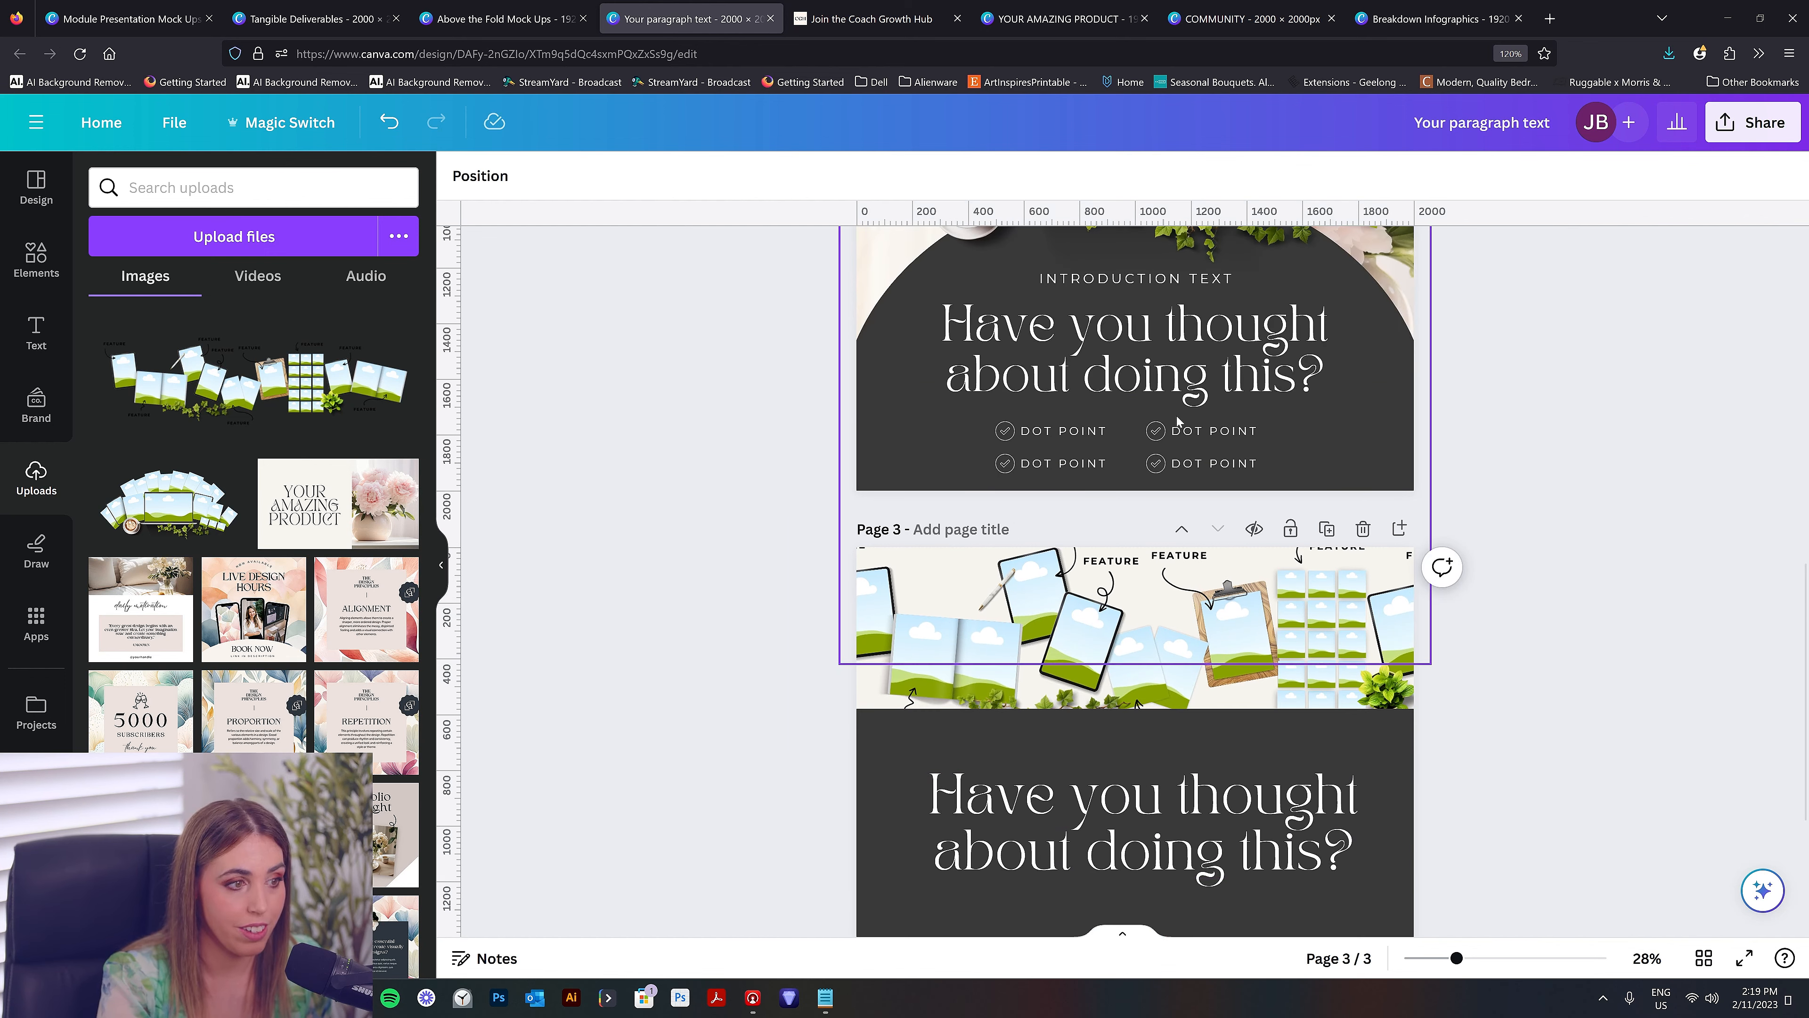
{"action": "scroll", "coordinate": [1220, 790], "scroll_direction": "down", "scroll_amount": 2}
{"action": "scroll", "coordinate": [1221, 789], "scroll_direction": "down", "scroll_amount": 5}
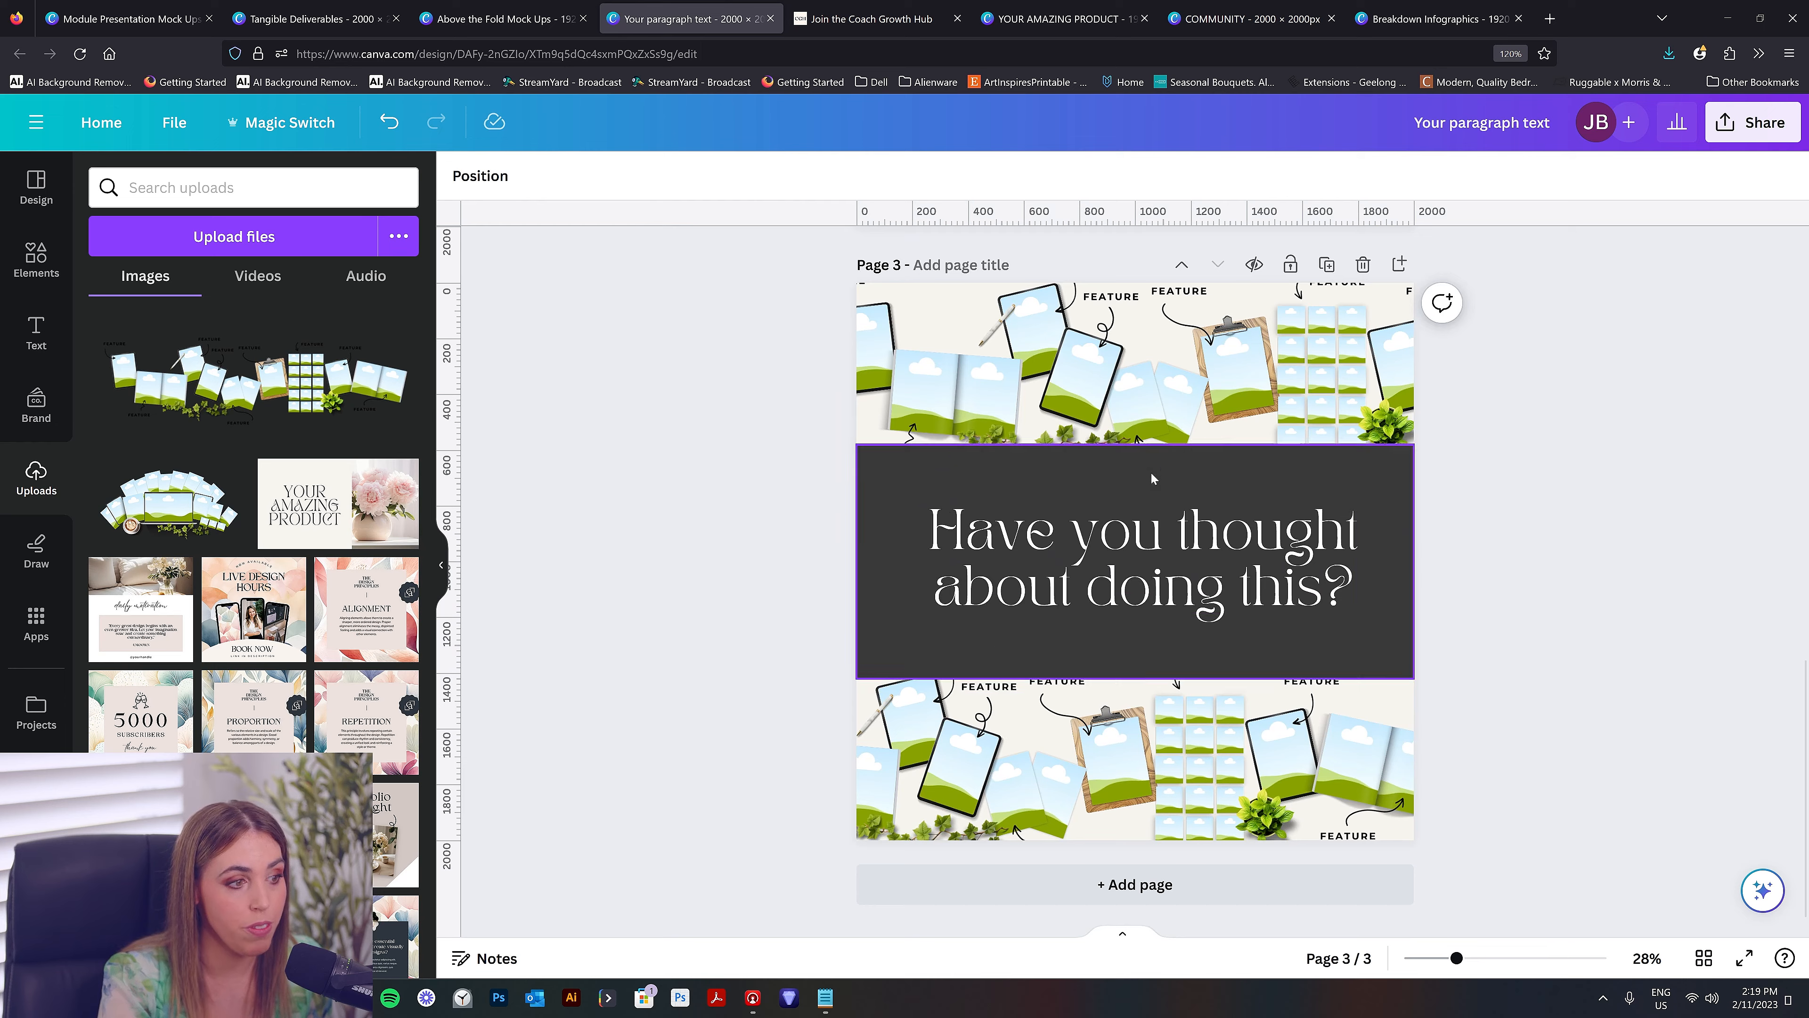
{"action": "scroll", "coordinate": [1151, 477], "scroll_direction": "up", "scroll_amount": 6}
{"action": "left_click", "coordinate": [1100, 495]}
{"action": "key", "text": "ctrl+c"}
{"action": "scroll", "coordinate": [1133, 606], "scroll_direction": "down", "scroll_amount": 5}
{"action": "left_click", "coordinate": [1284, 715]}
{"action": "key", "text": "ctrl+v"}
{"action": "left_click_drag", "start_coordinate": [1171, 686], "coordinate": [1167, 542]}
Move the introduction line and headline together slightly down to centre them within the dark band
{"action": "left_click", "coordinate": [1271, 636], "text": "shift"}
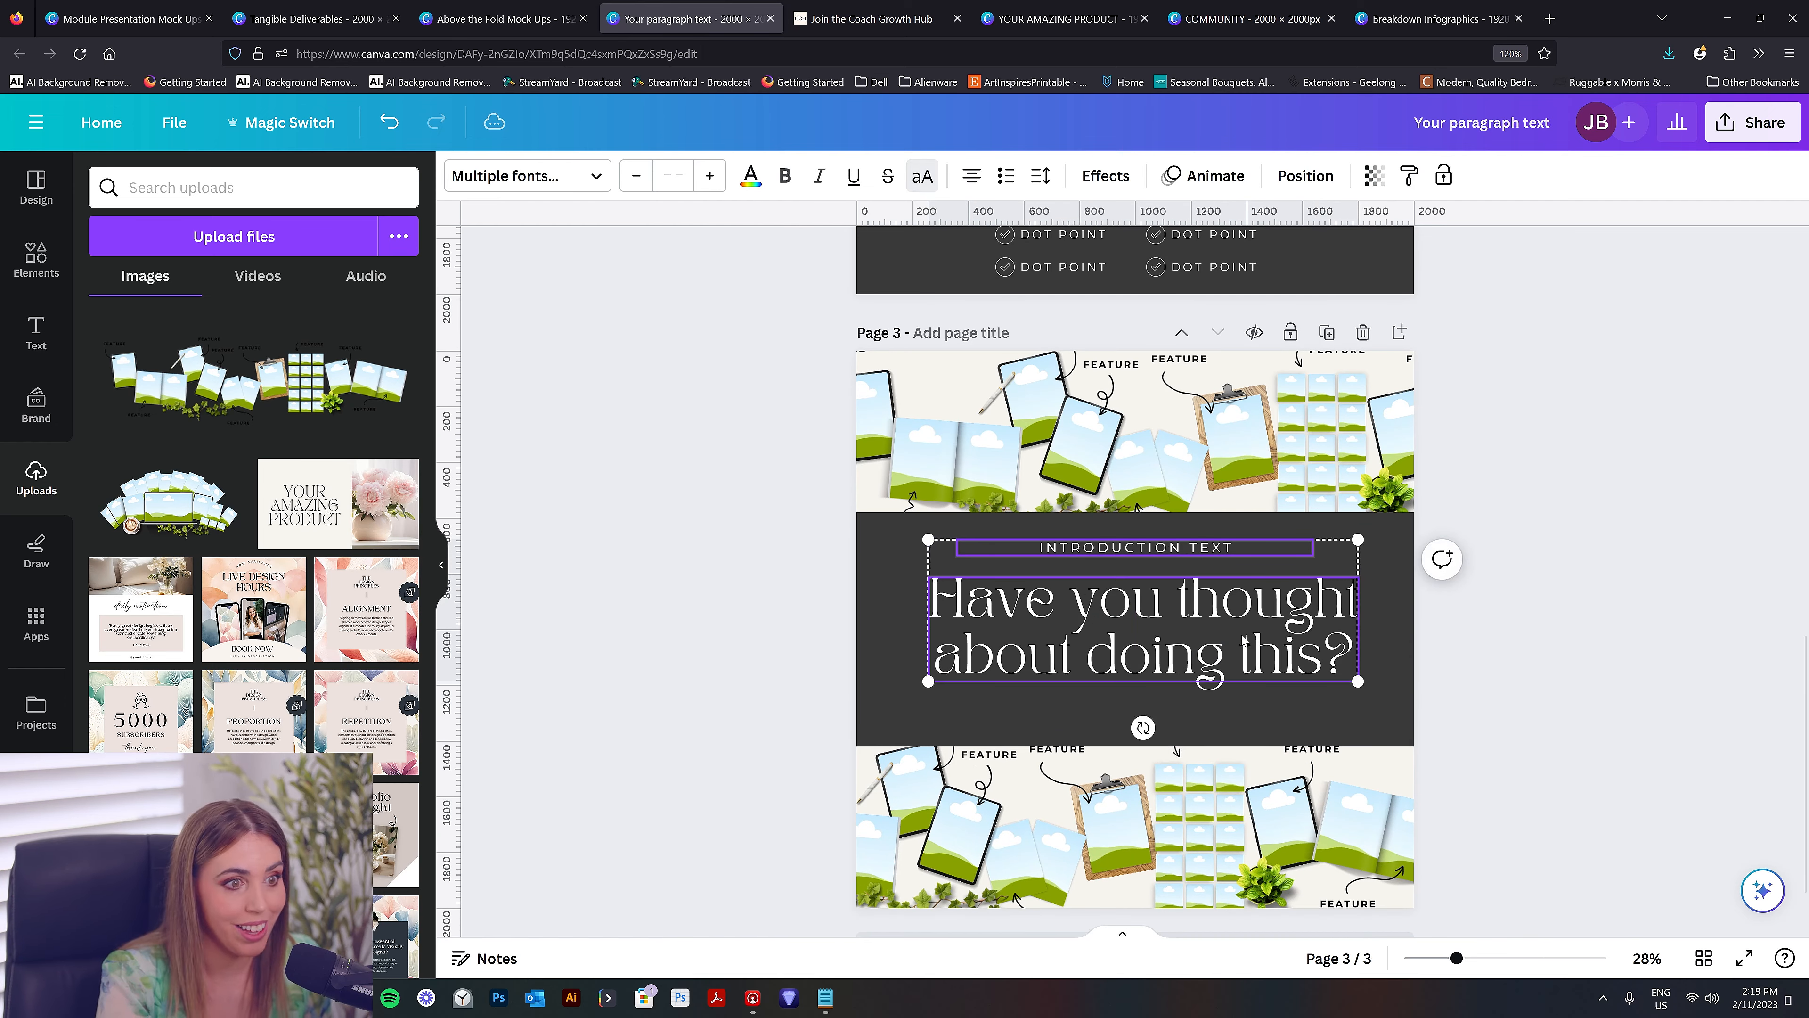
{"action": "left_click_drag", "start_coordinate": [1272, 636], "coordinate": [1272, 645]}
{"action": "left_click", "coordinate": [1443, 607]}
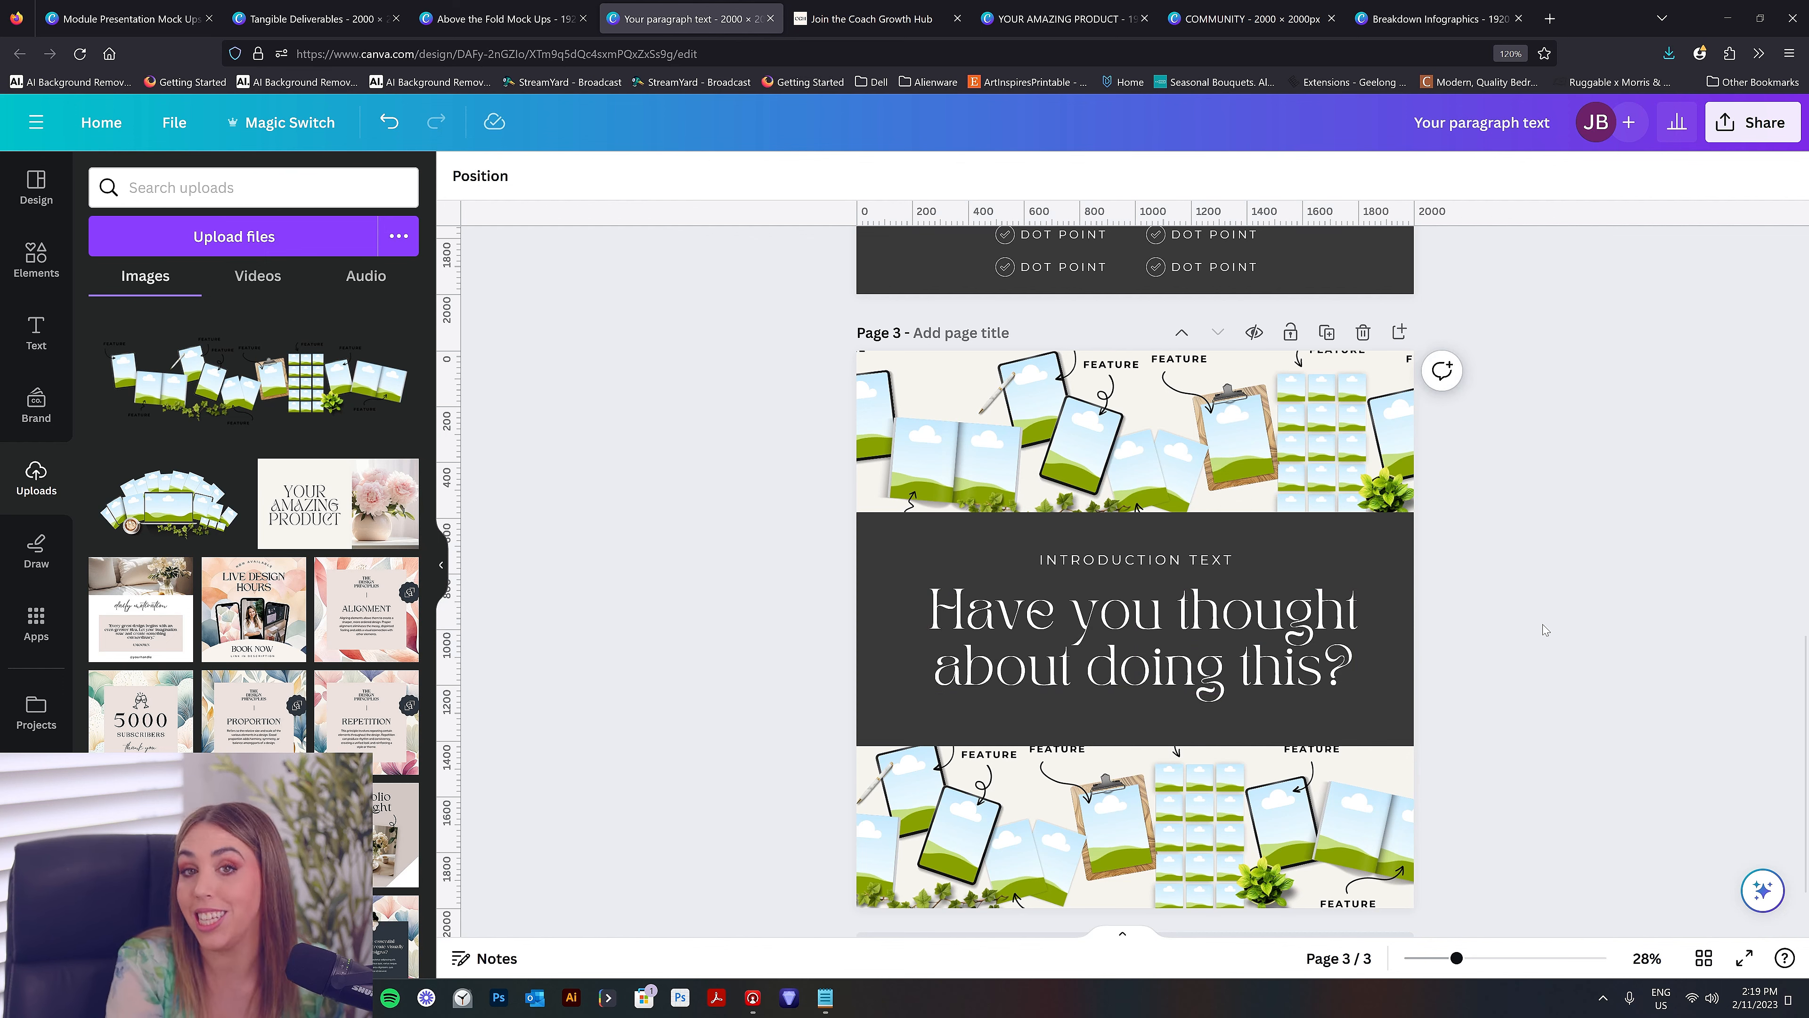
Copy the $7/month badge from page 2 and place it over the dark band's upper right edge on page 3
{"action": "scroll", "coordinate": [1322, 601], "scroll_direction": "up", "scroll_amount": 7}
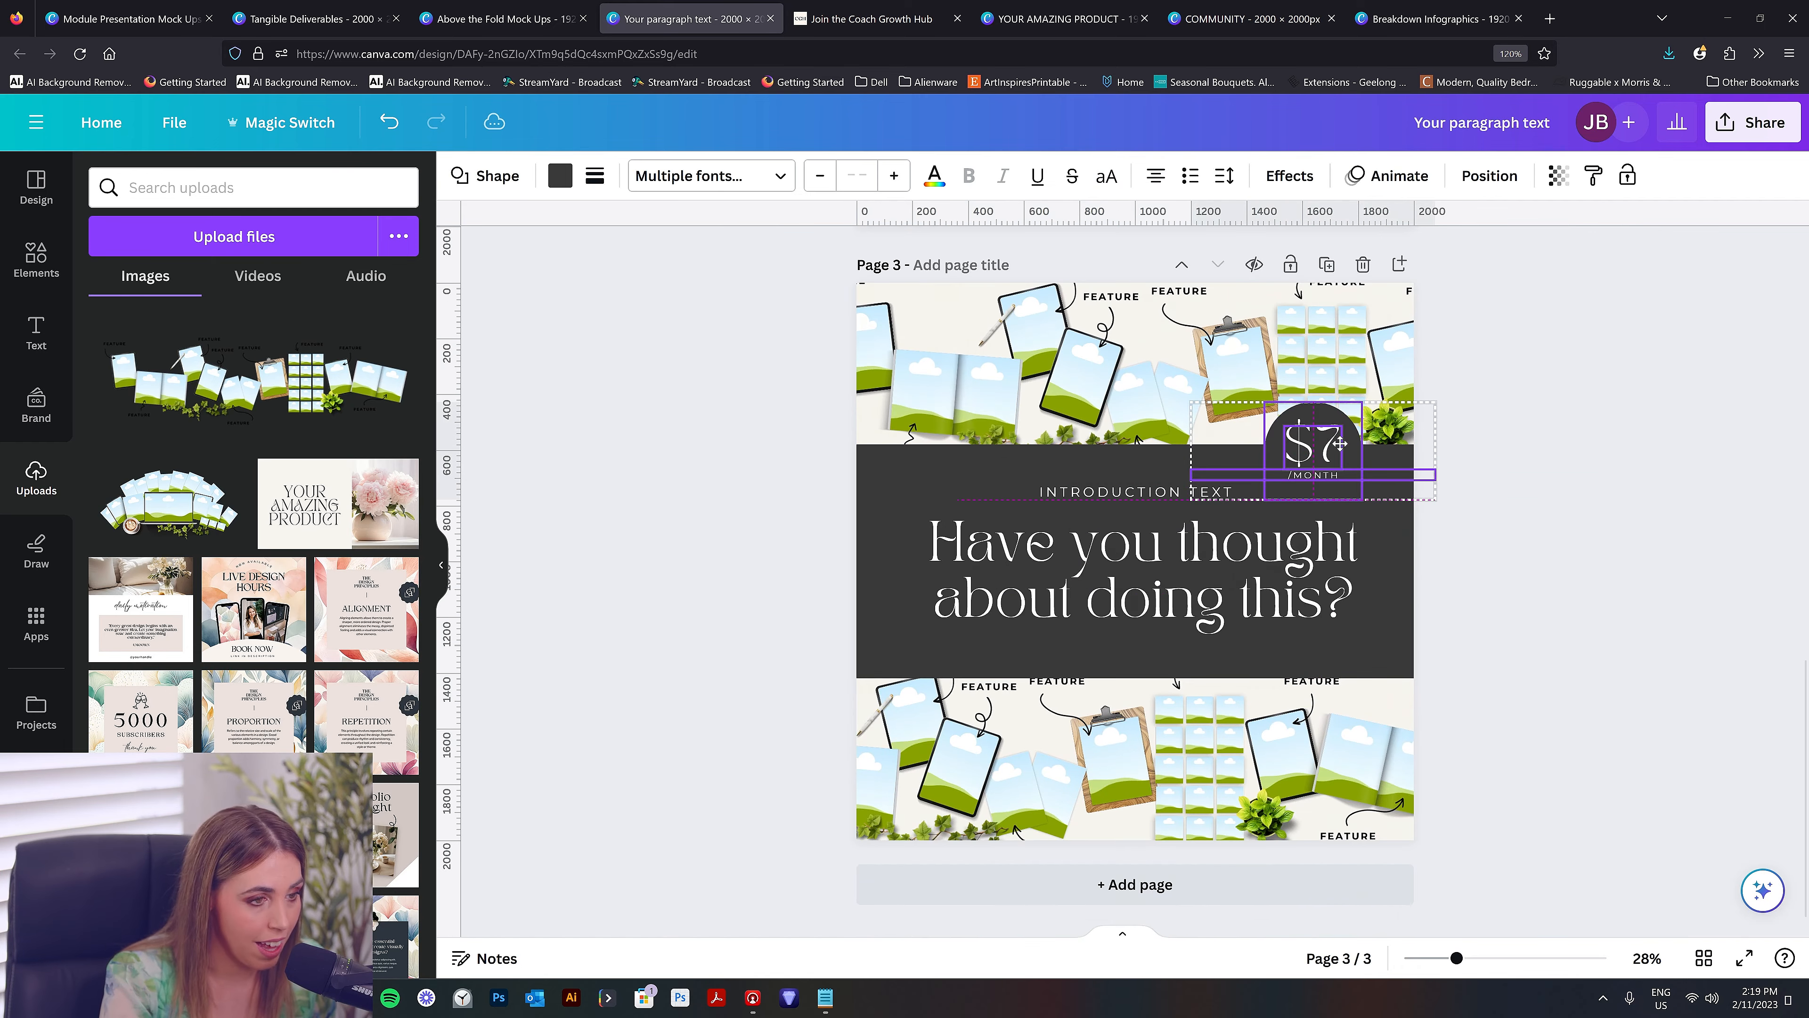
{"action": "left_click_drag", "start_coordinate": [1324, 452], "coordinate": [1324, 445]}
{"action": "left_click", "coordinate": [1526, 440]}
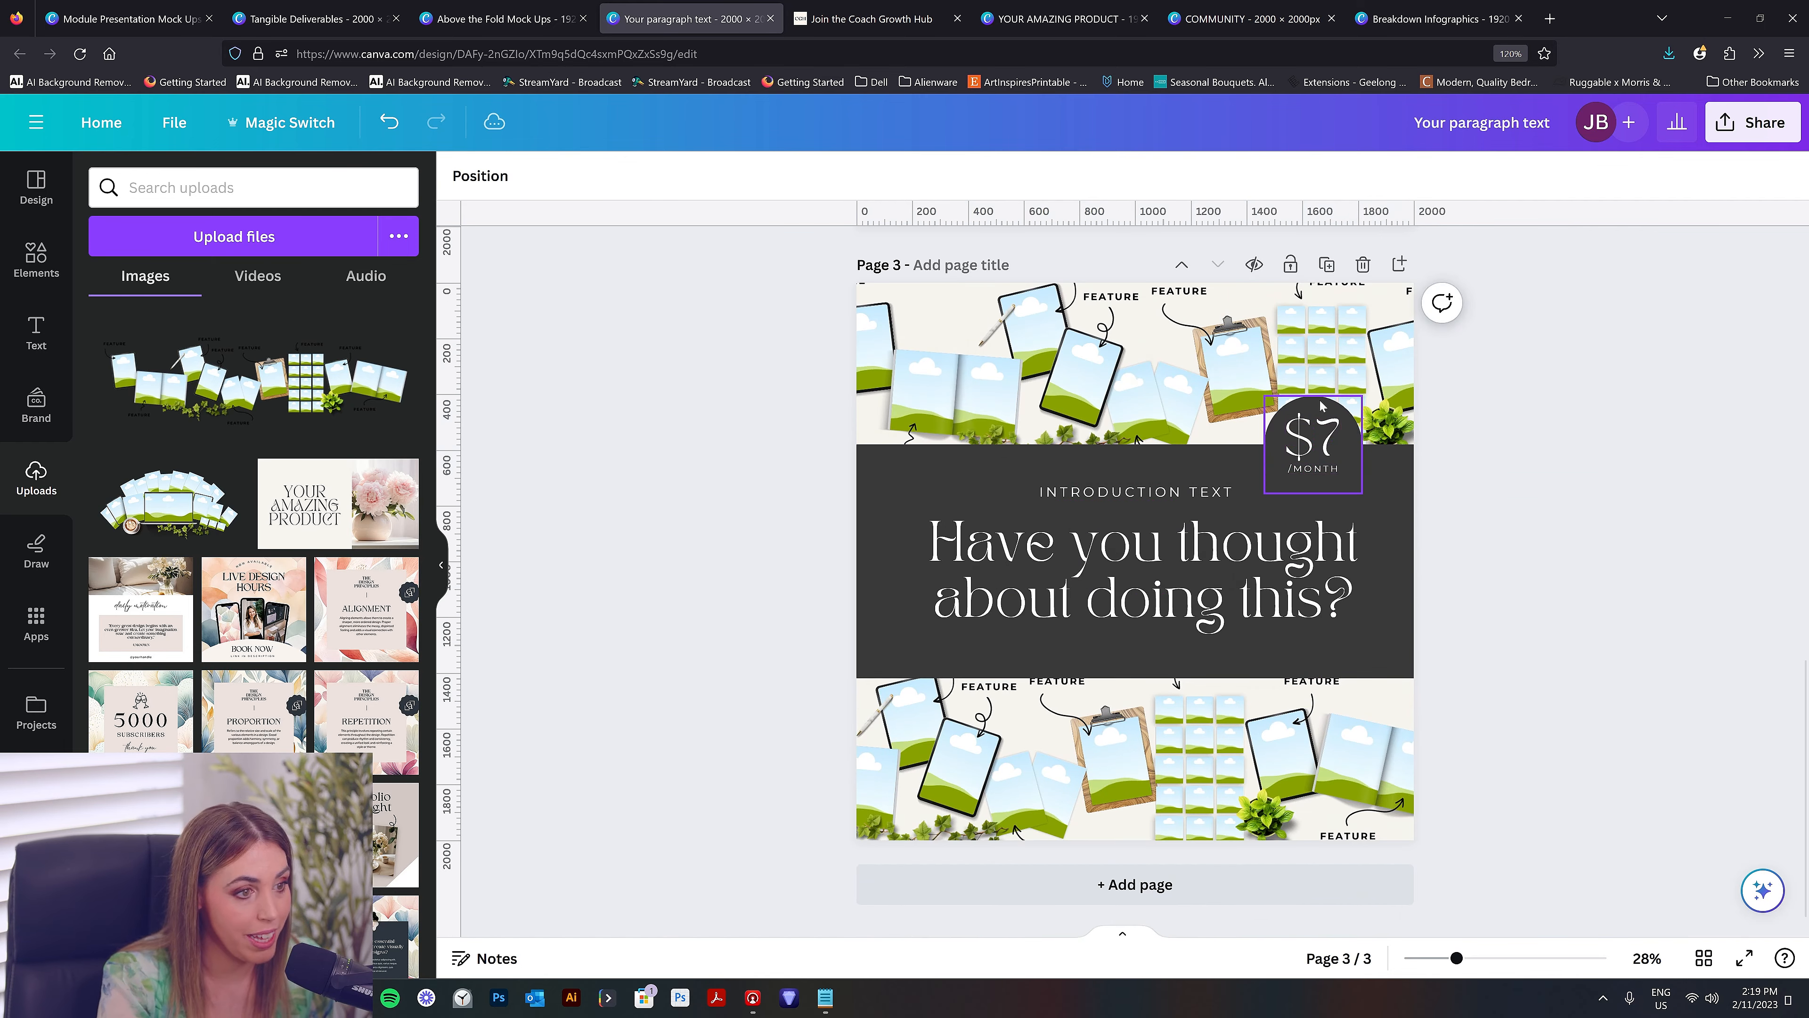
Recolour the price badge's circle pale lilac-grey and its "$7" and "/MONTH" text near-black
{"action": "left_click", "coordinate": [1313, 481]}
{"action": "left_click", "coordinate": [560, 175]}
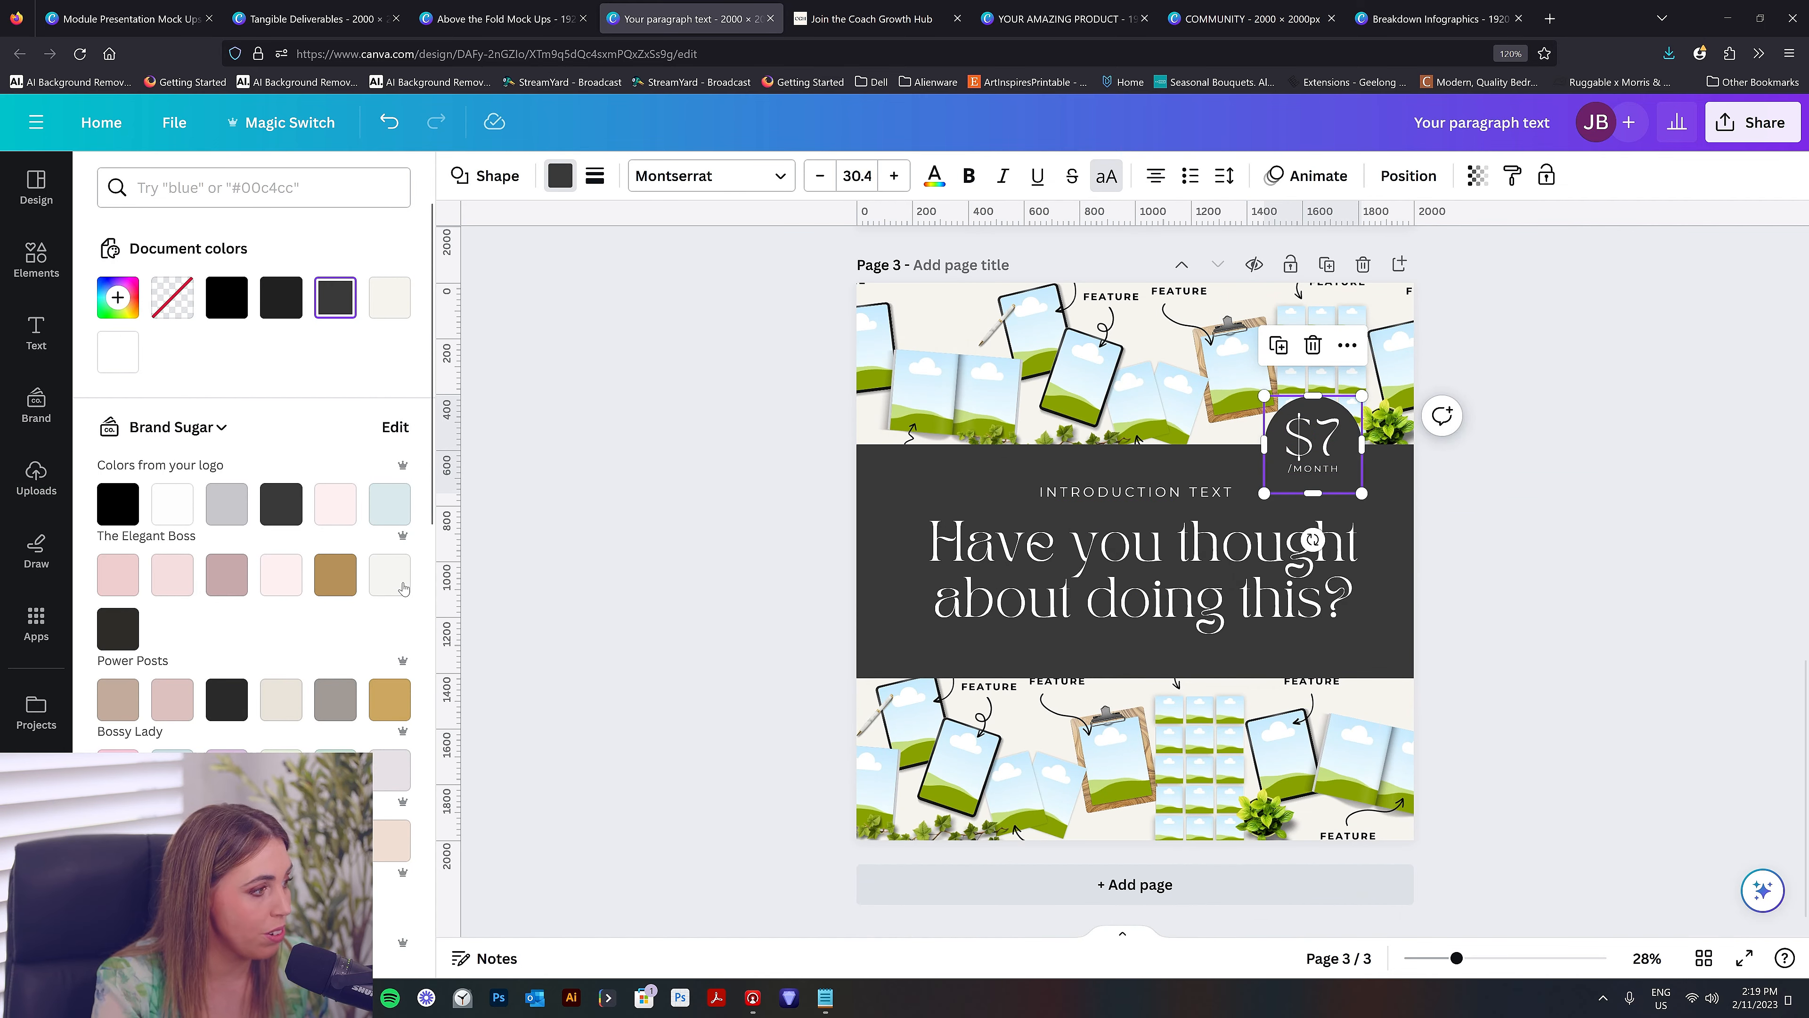
{"action": "left_click", "coordinate": [401, 778]}
{"action": "left_click", "coordinate": [1301, 445]}
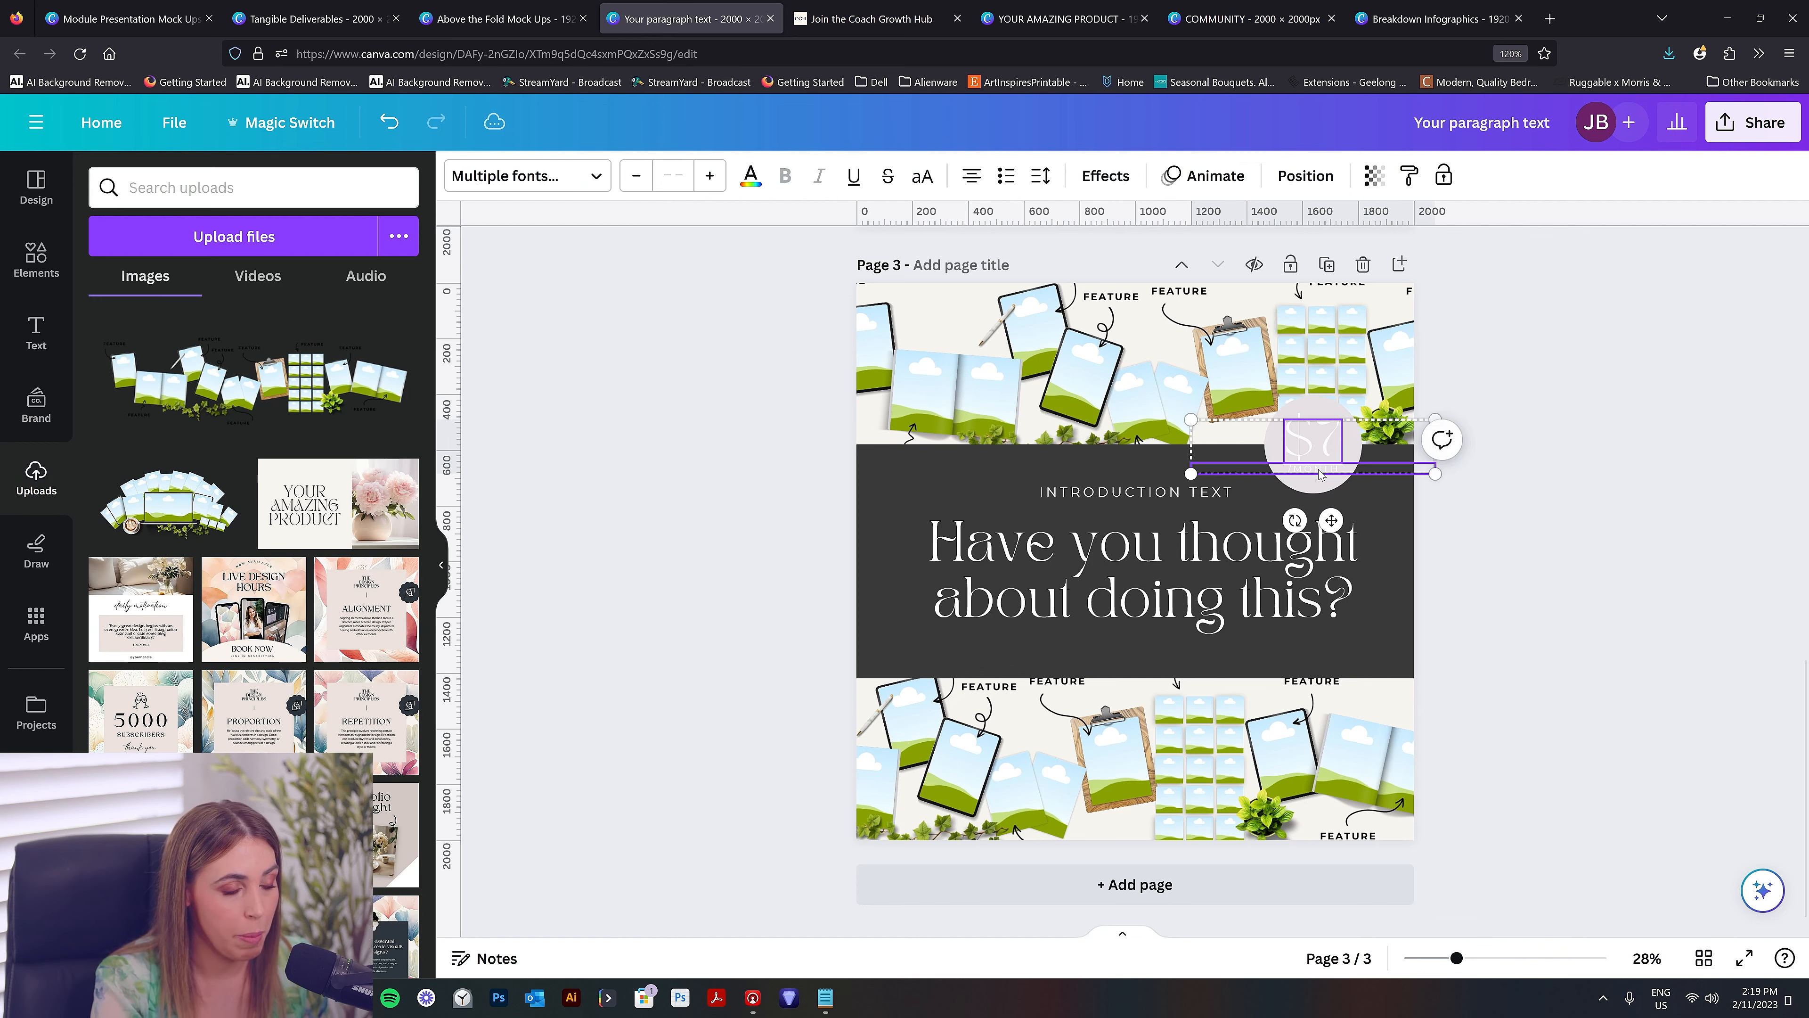
{"action": "left_click", "coordinate": [752, 175]}
{"action": "left_click", "coordinate": [278, 298]}
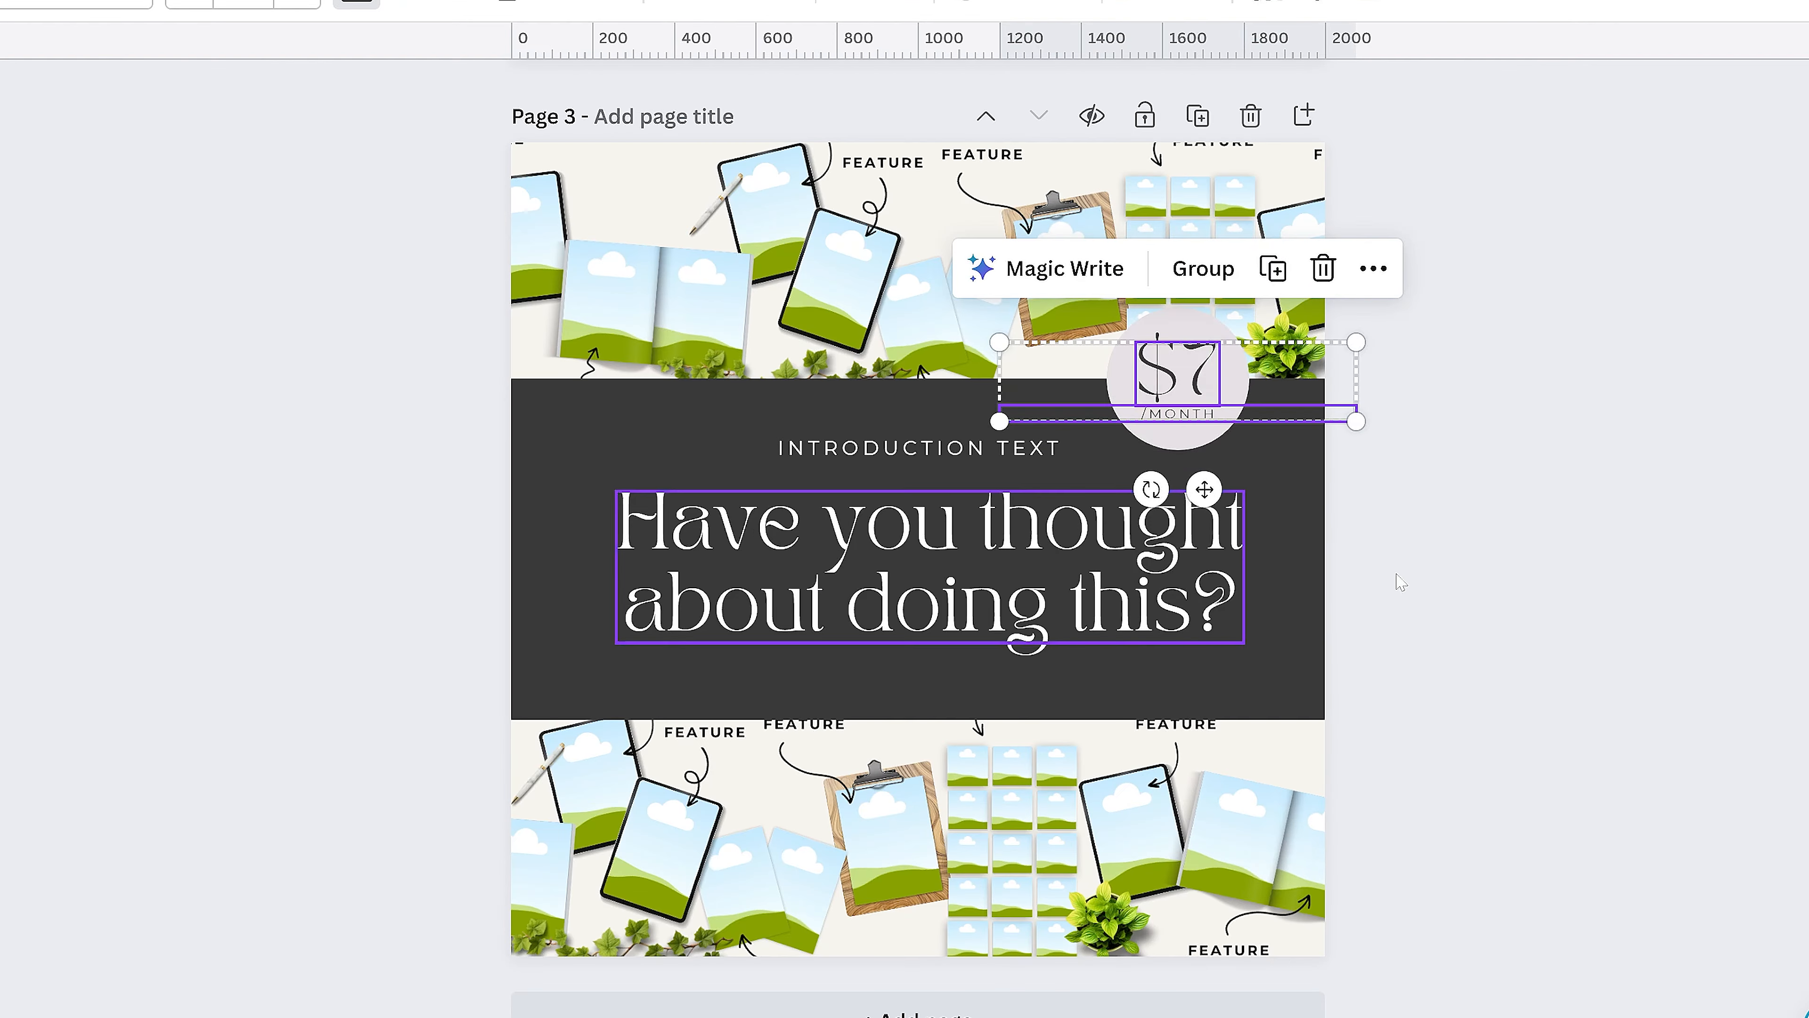
{"action": "left_click", "coordinate": [1556, 531]}
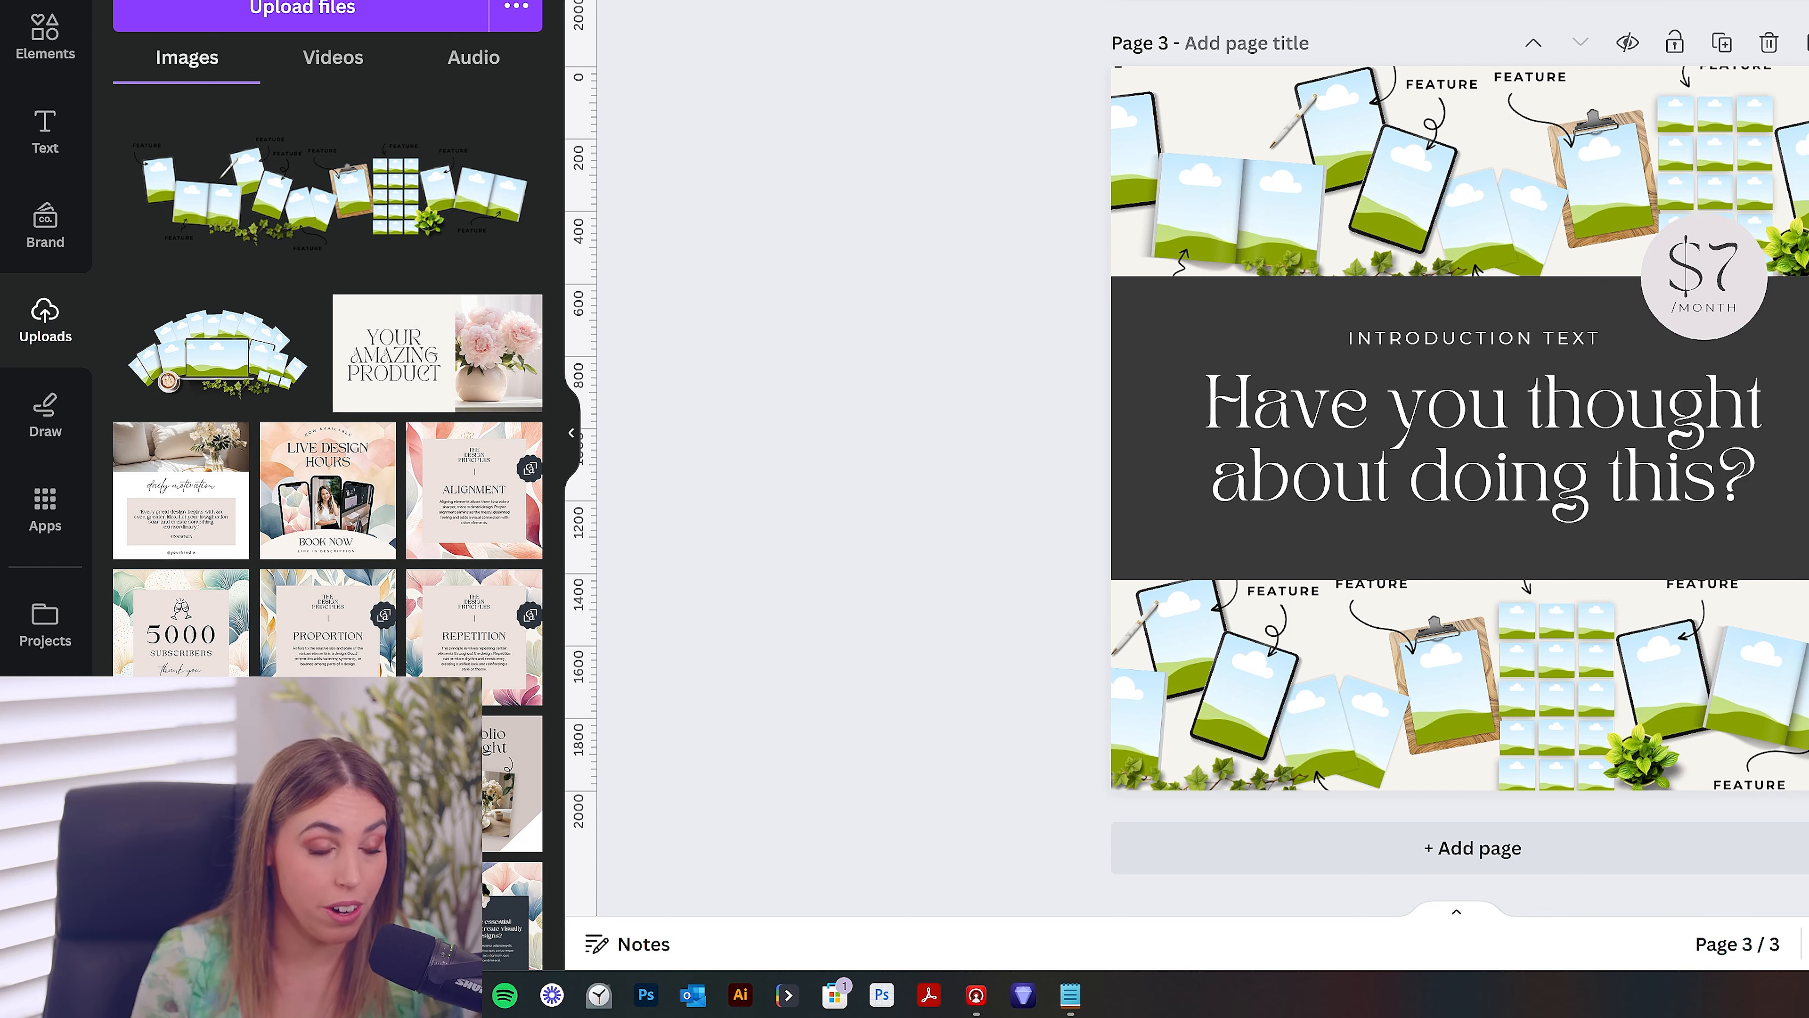
Add a blank fourth page to the promo design and switch to the Module Presentation Mock Ups design
{"action": "scroll", "coordinate": [1458, 456], "scroll_direction": "up", "scroll_amount": 10}
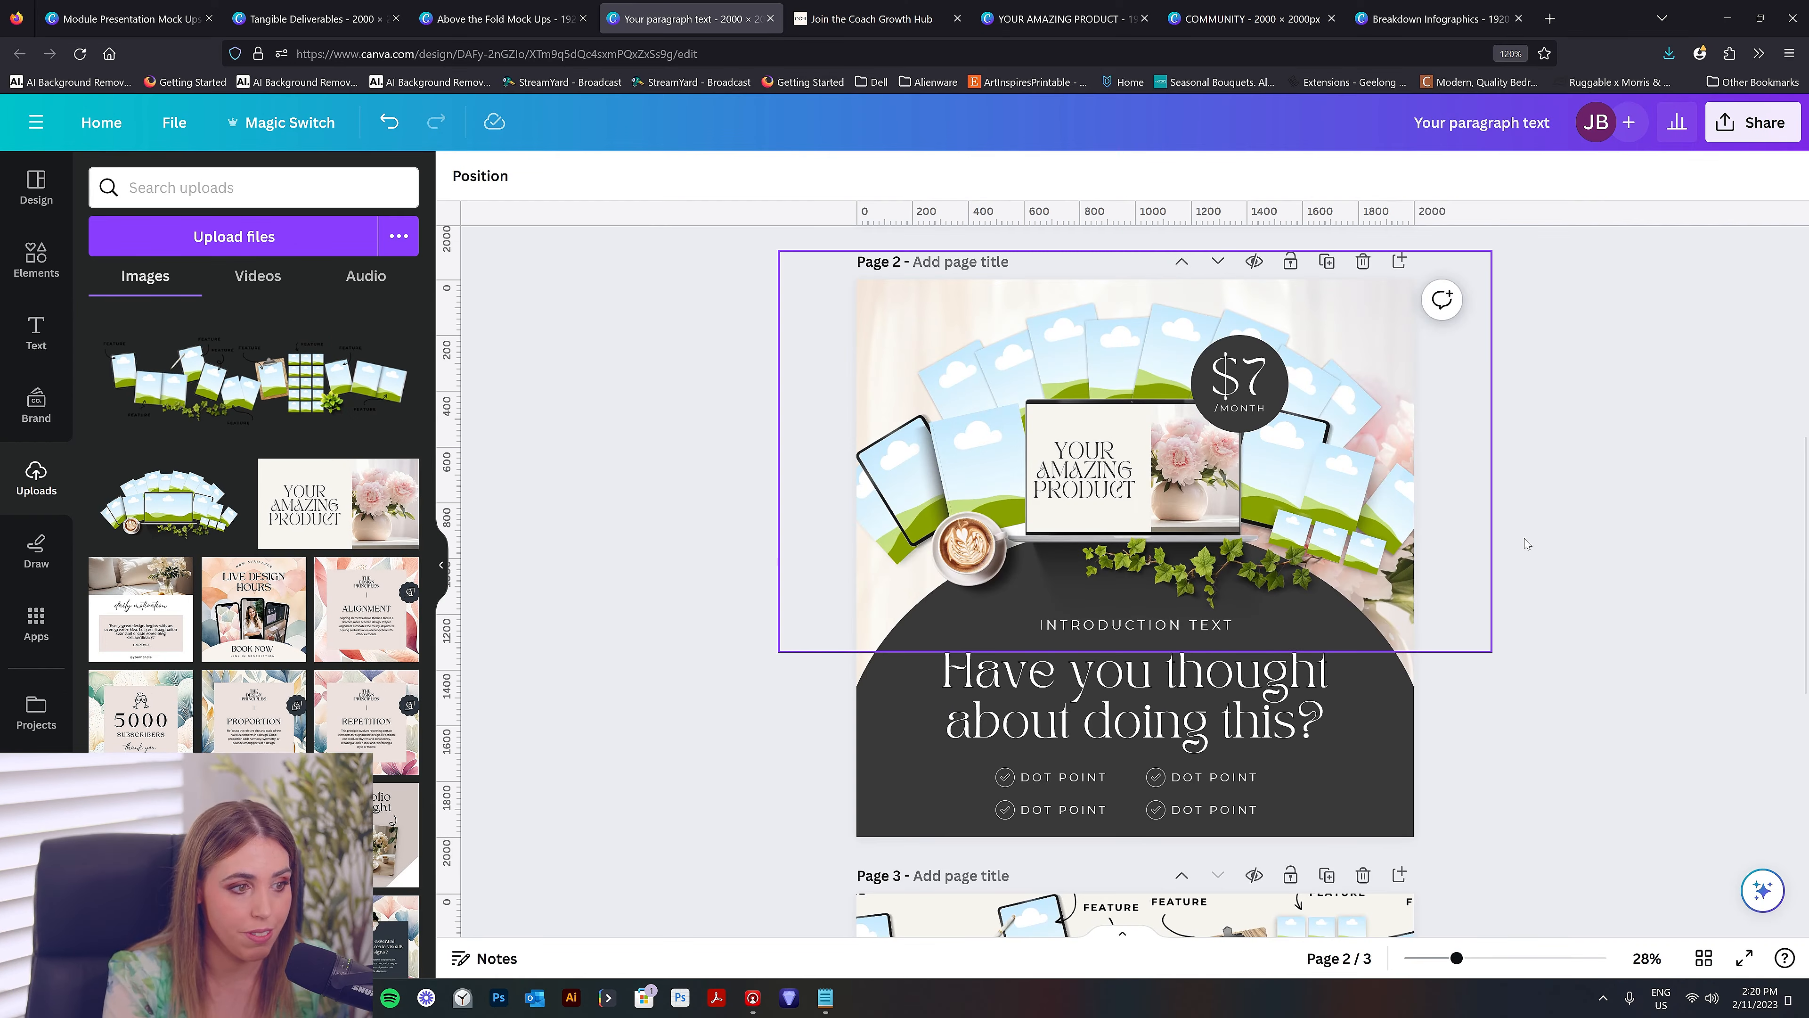
{"action": "scroll", "coordinate": [1527, 543], "scroll_direction": "down", "scroll_amount": 8}
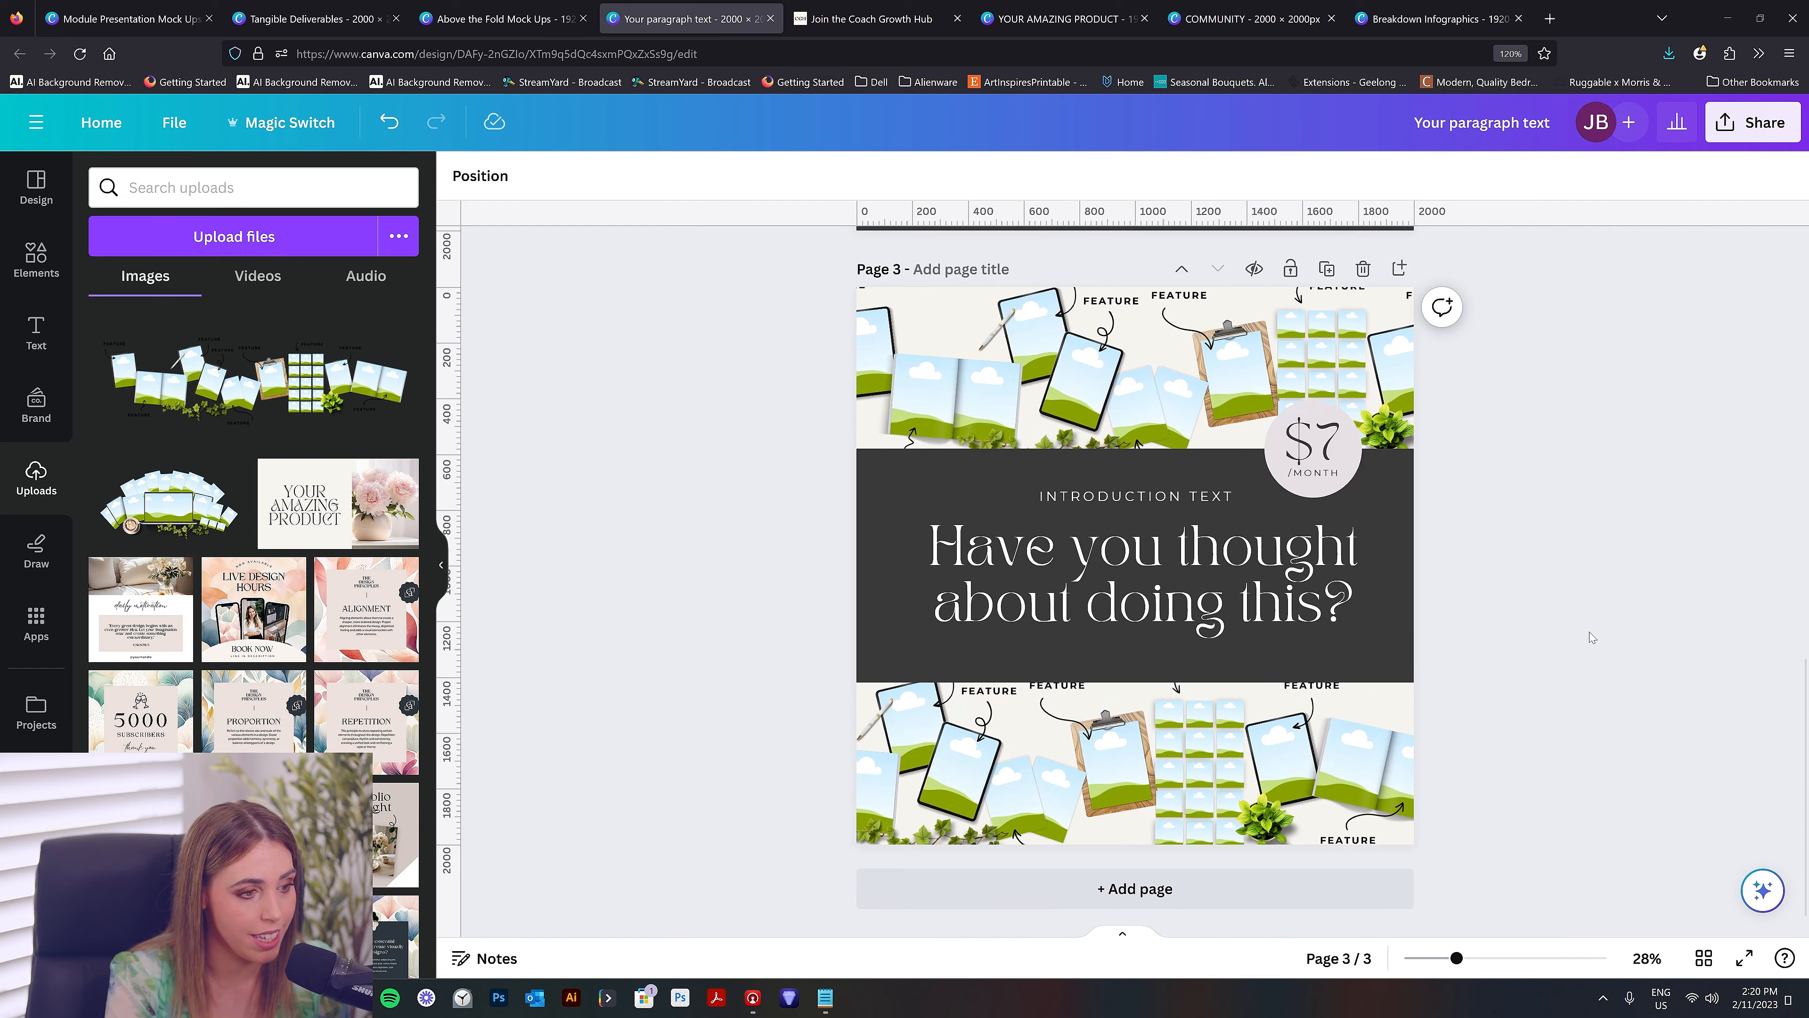
{"action": "left_click", "coordinate": [1260, 886]}
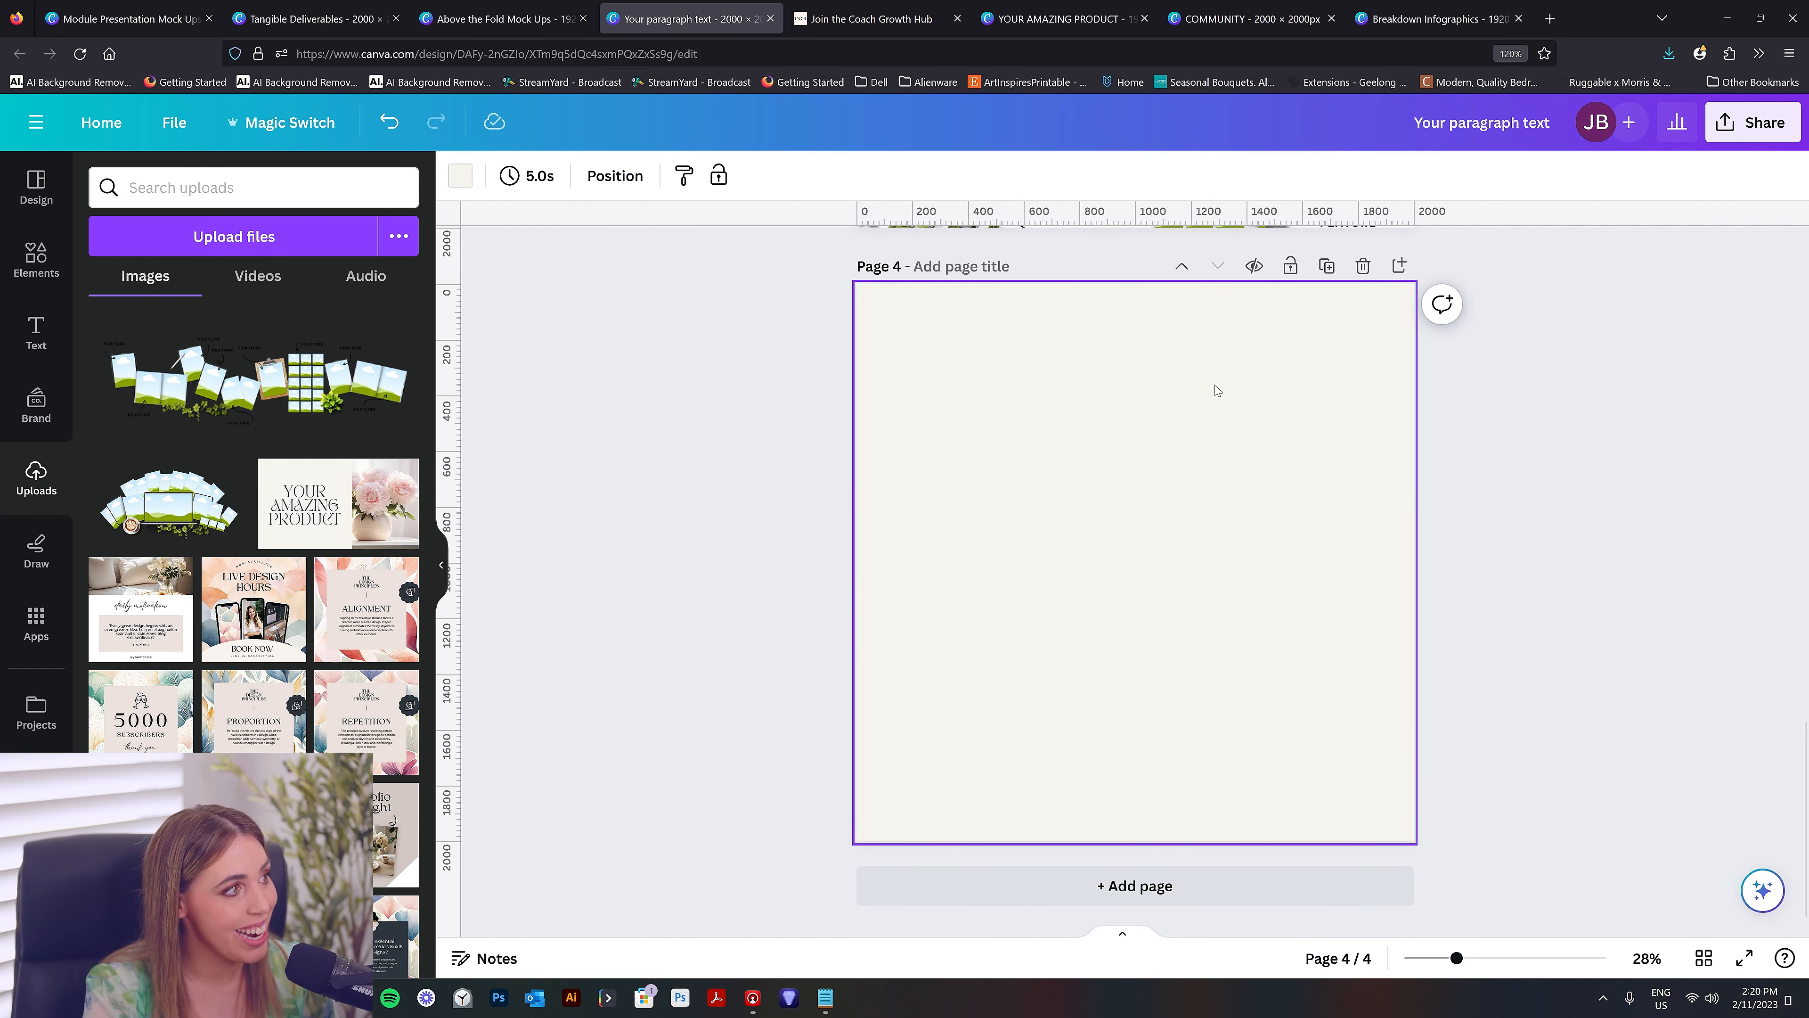
{"action": "left_click_drag", "start_coordinate": [125, 19], "coordinate": [535, 10]}
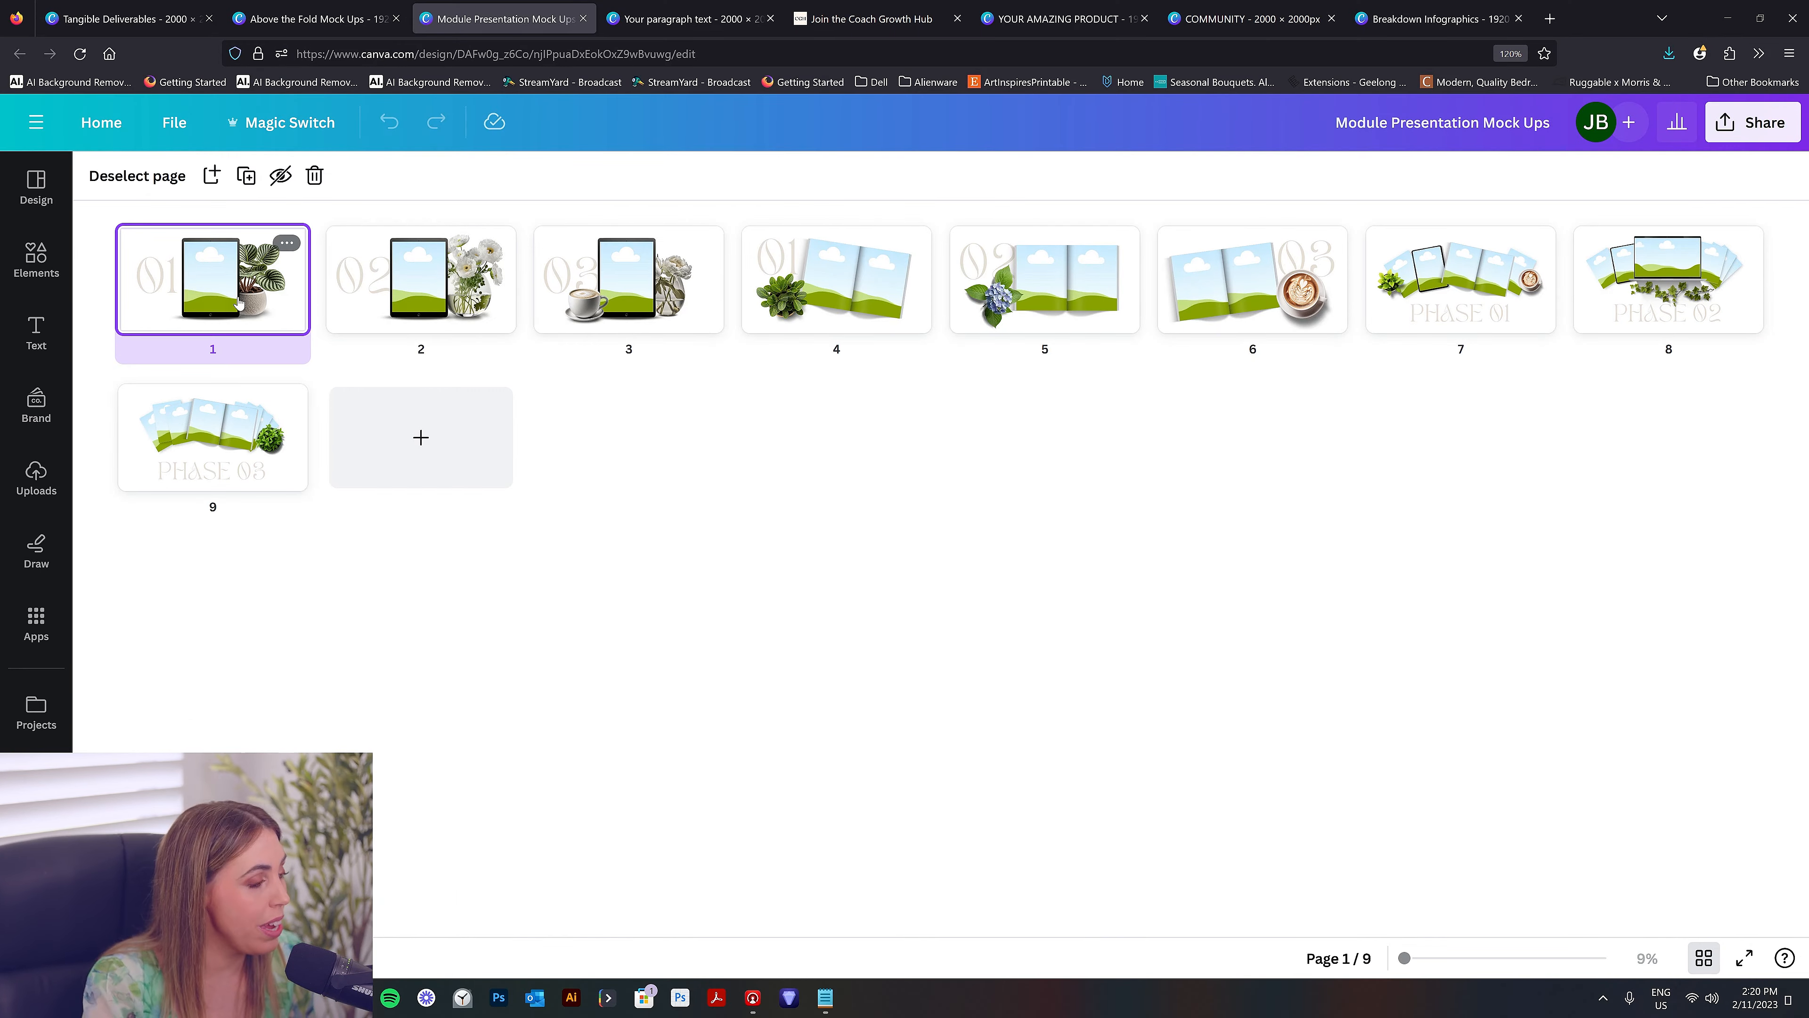
Copy the tablet mockup from page 1 of the module mock-ups and place it in the upper half of the promo design's page 4
{"action": "double_click", "coordinate": [285, 243]}
{"action": "left_click", "coordinate": [927, 438]}
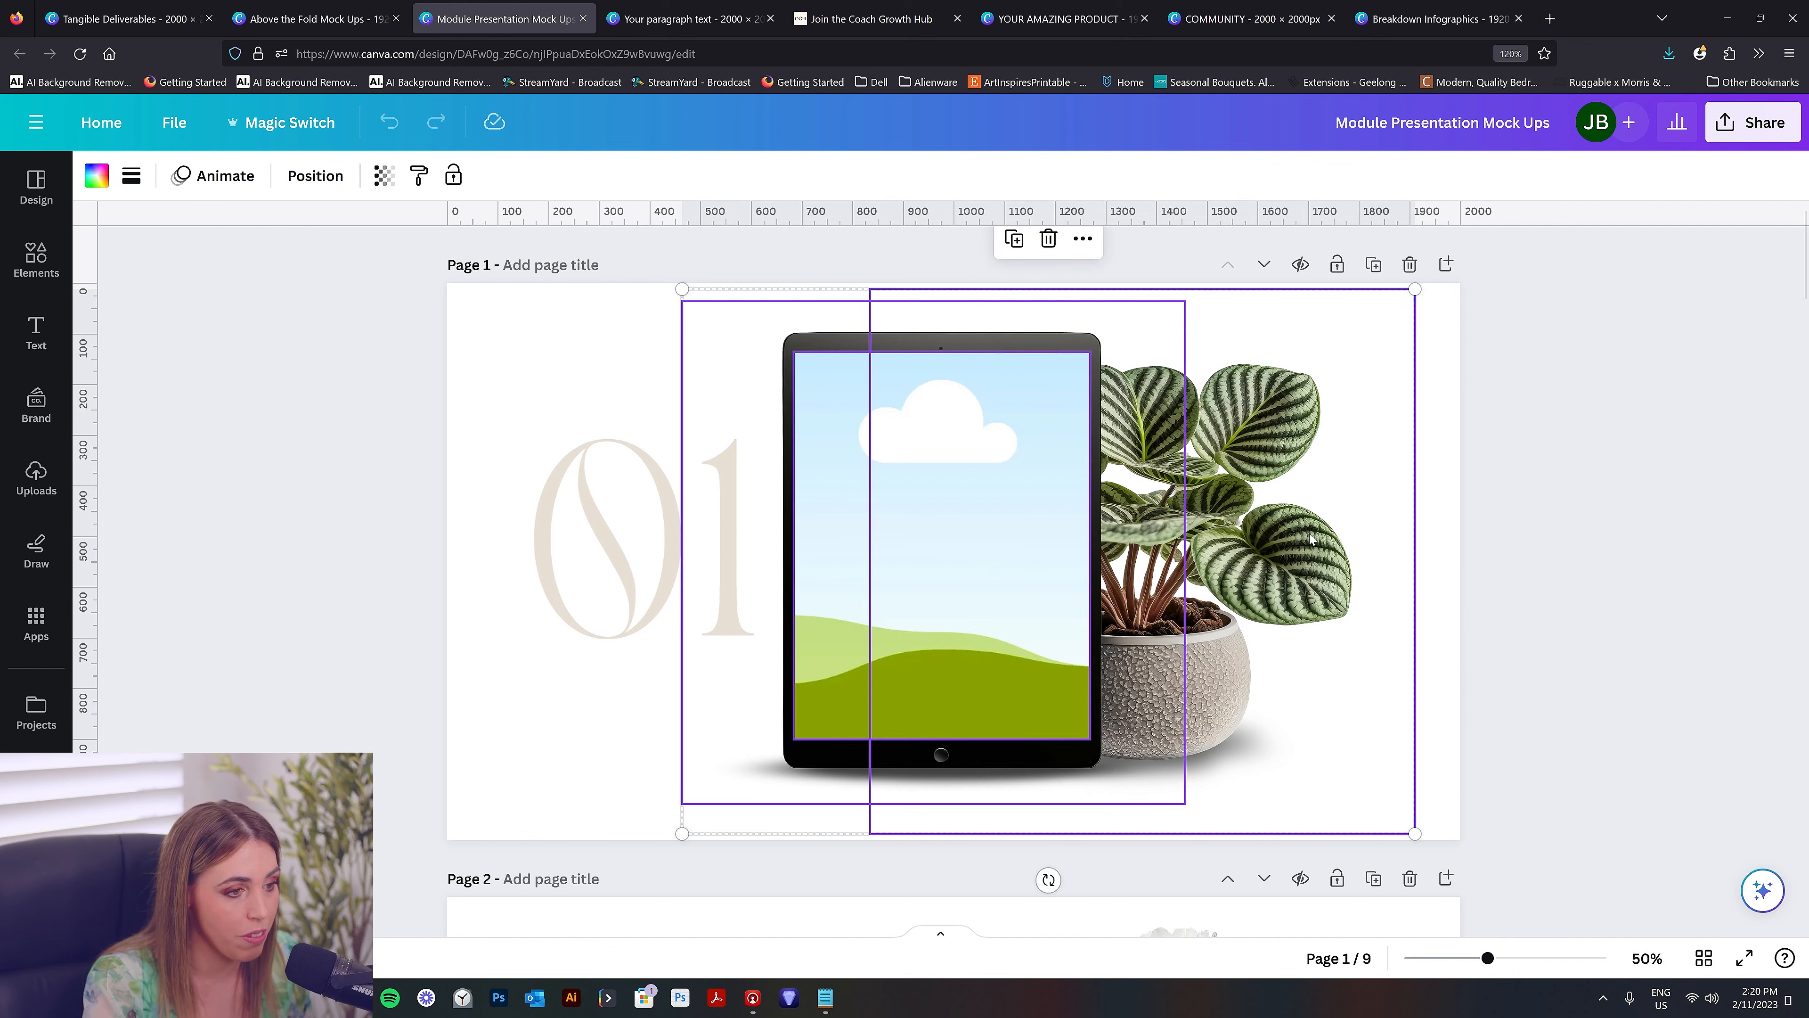
{"action": "left_click", "coordinate": [1329, 547], "text": "shift"}
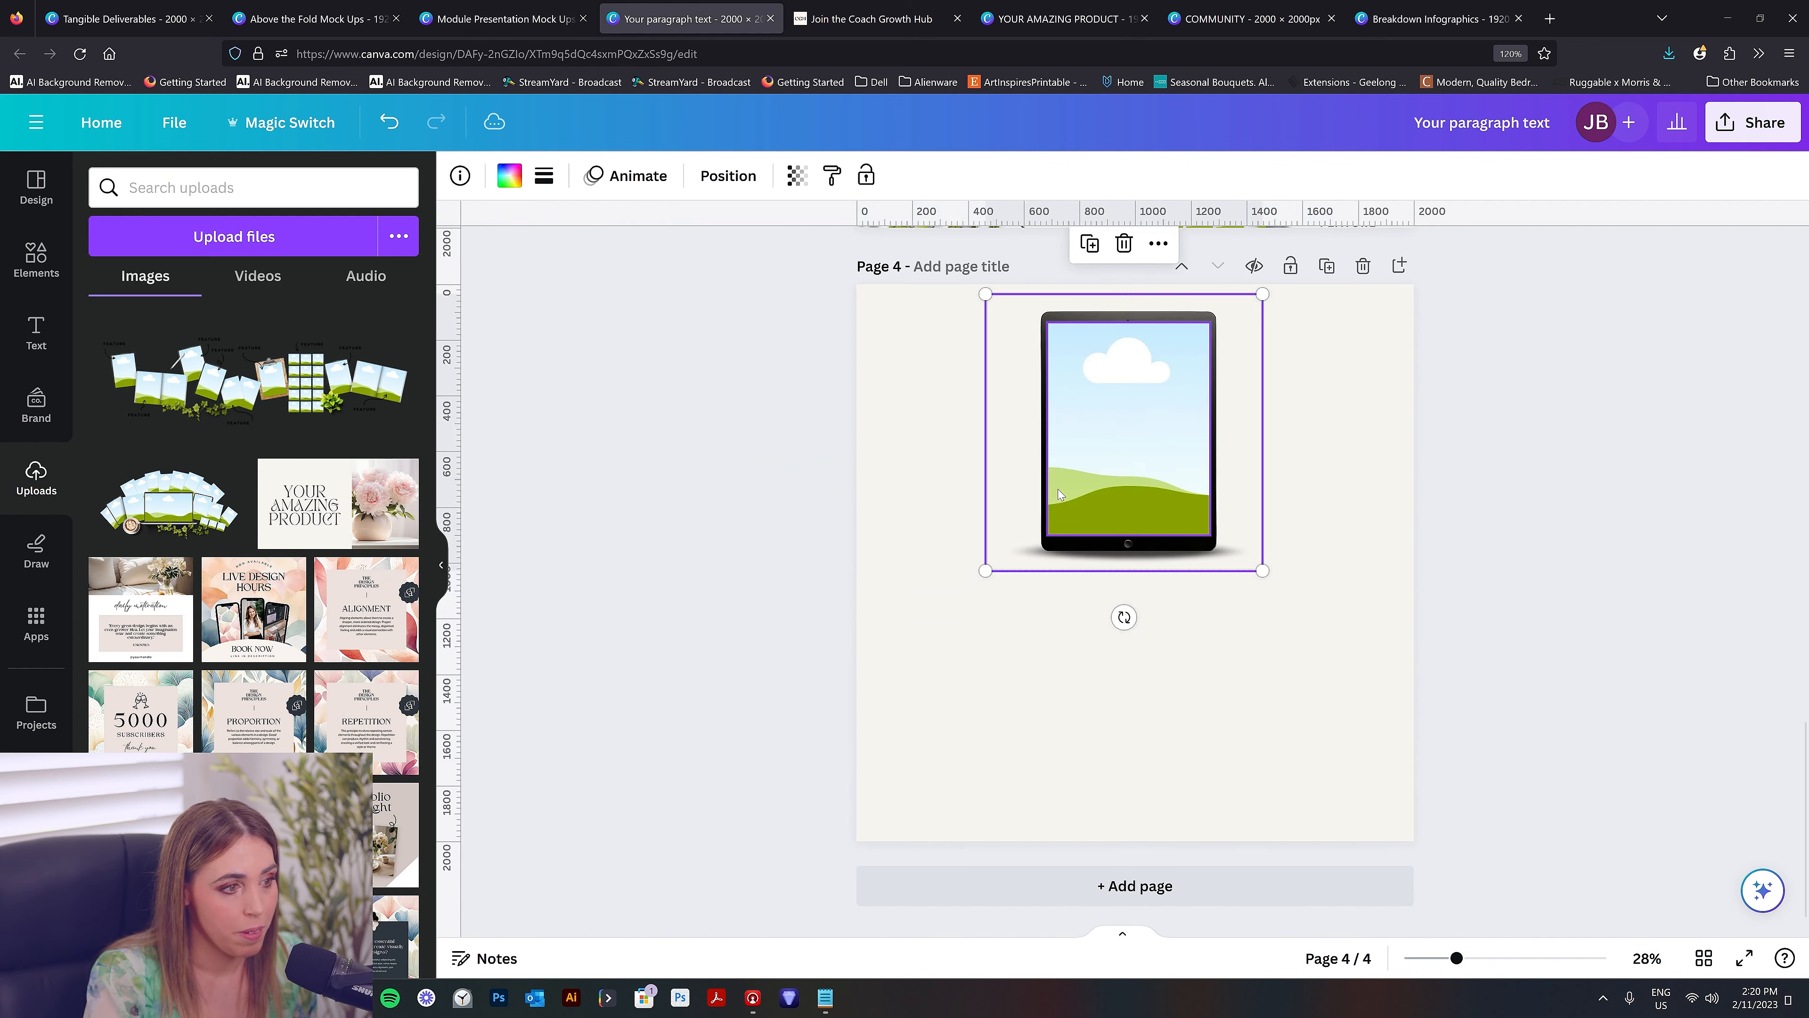
{"action": "left_click_drag", "start_coordinate": [1114, 499], "coordinate": [1125, 583]}
Arrange three copies of the tablet on page 4, with two side by side and the middle one lower in front
{"action": "left_click_drag", "start_coordinate": [949, 448], "coordinate": [1213, 447]}
{"action": "left_click_drag", "start_coordinate": [1471, 733], "coordinate": [955, 435]}
{"action": "left_click_drag", "start_coordinate": [1279, 476], "coordinate": [1267, 496]}
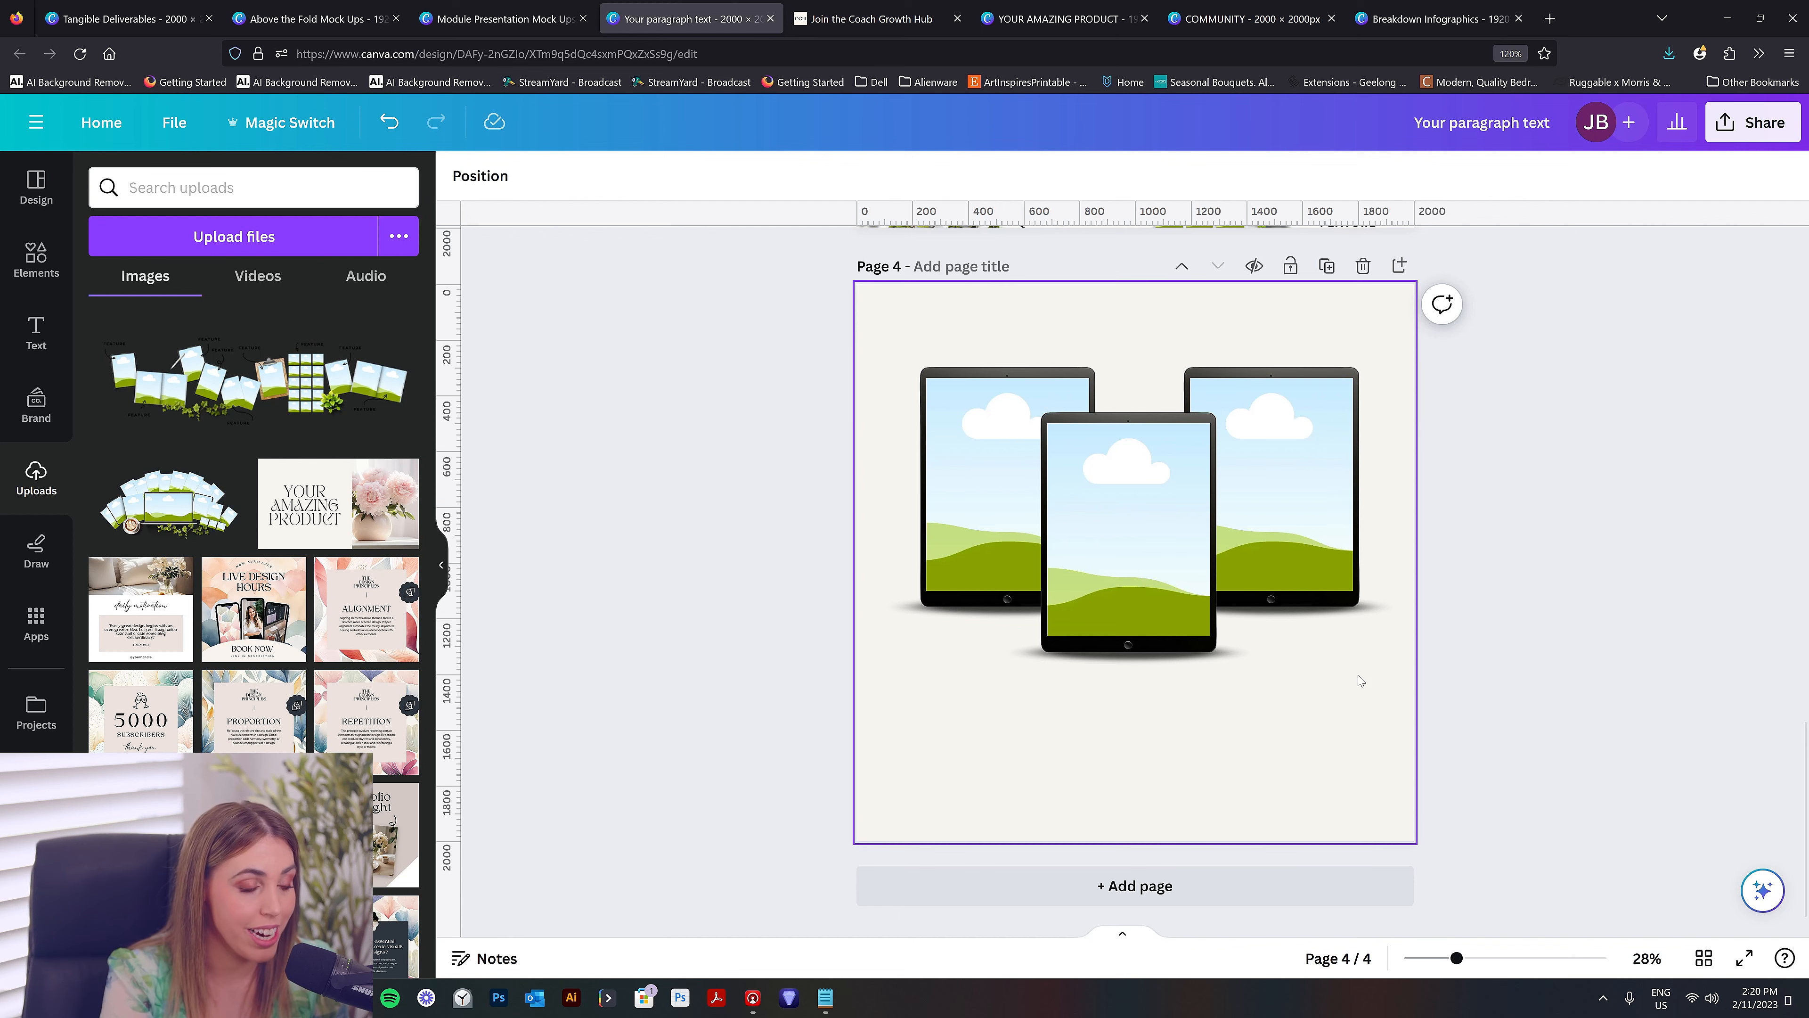
Copy the introduction line and headline from page 3 and place them beneath the tablets on page 4
{"action": "scroll", "coordinate": [1174, 769], "scroll_direction": "up", "scroll_amount": 3}
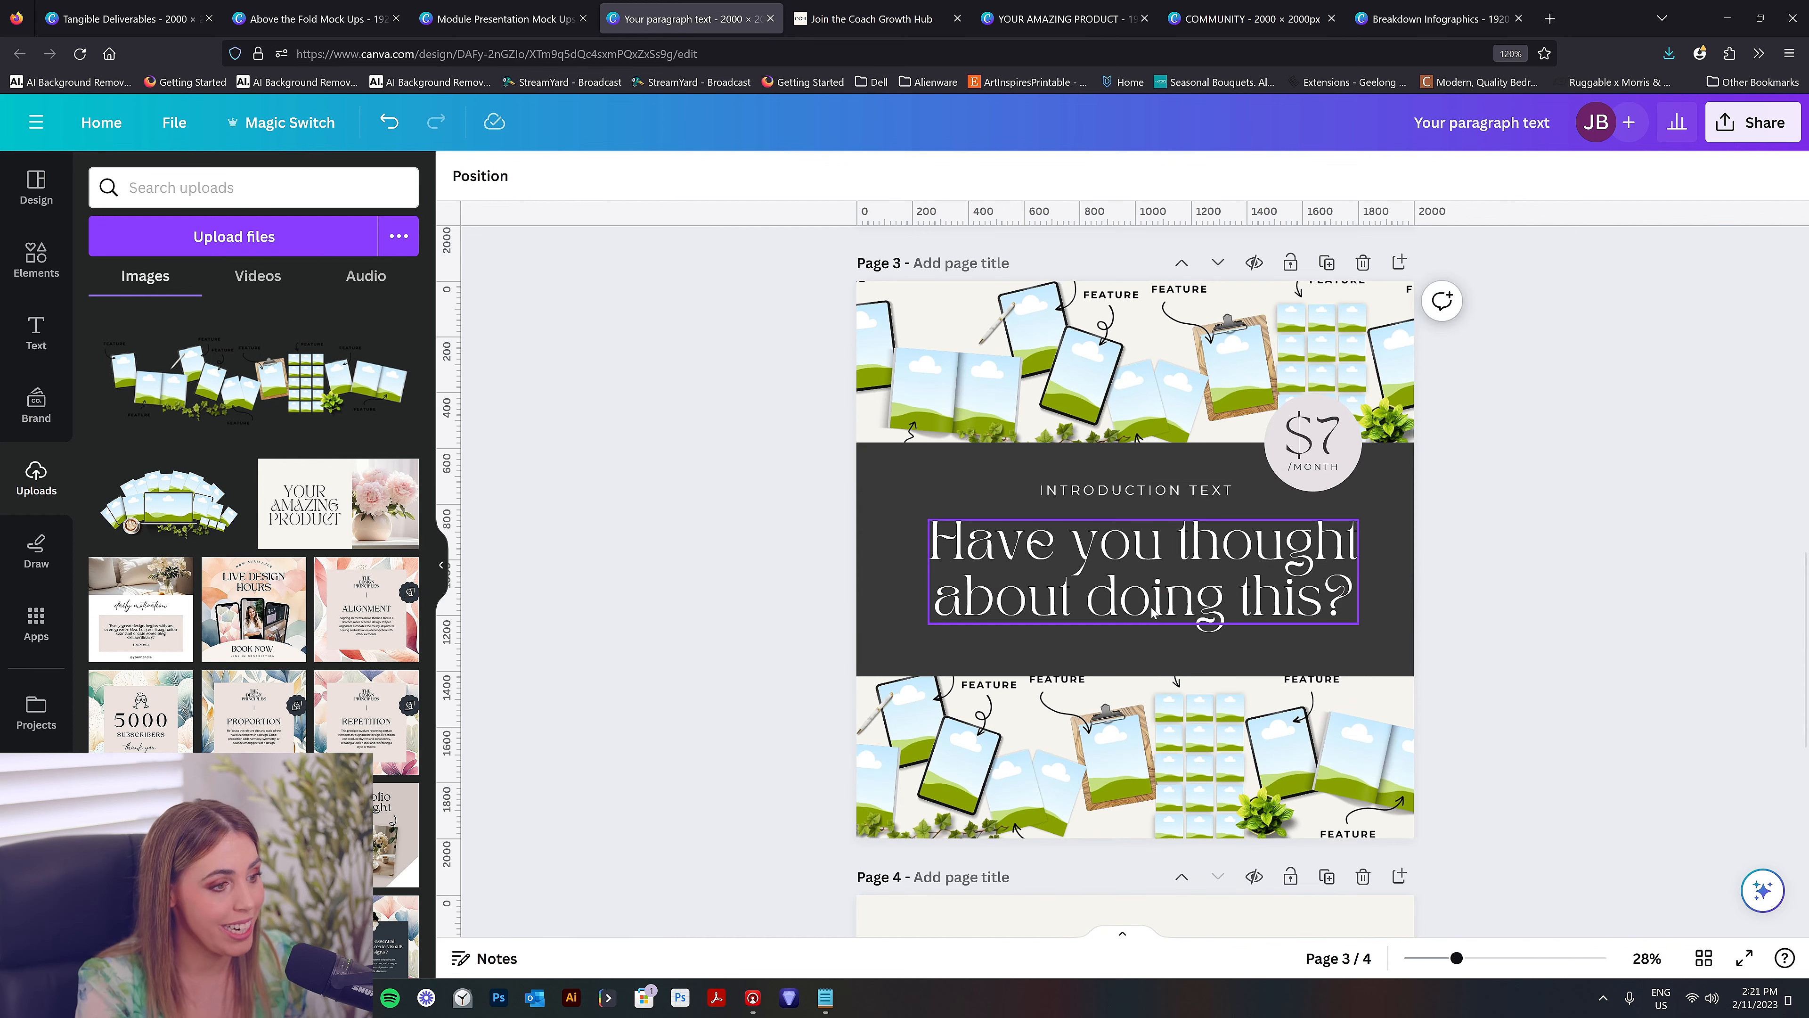
{"action": "left_click", "coordinate": [1175, 613]}
{"action": "left_click", "coordinate": [1173, 495], "text": "shift"}
{"action": "scroll", "coordinate": [1272, 657], "scroll_direction": "down", "scroll_amount": 6}
{"action": "scroll", "coordinate": [1270, 665], "scroll_direction": "down", "scroll_amount": 1}
{"action": "left_click", "coordinate": [1224, 760]}
{"action": "key", "text": "ctrl+v"}
{"action": "left_click_drag", "start_coordinate": [1300, 550], "coordinate": [1304, 740]}
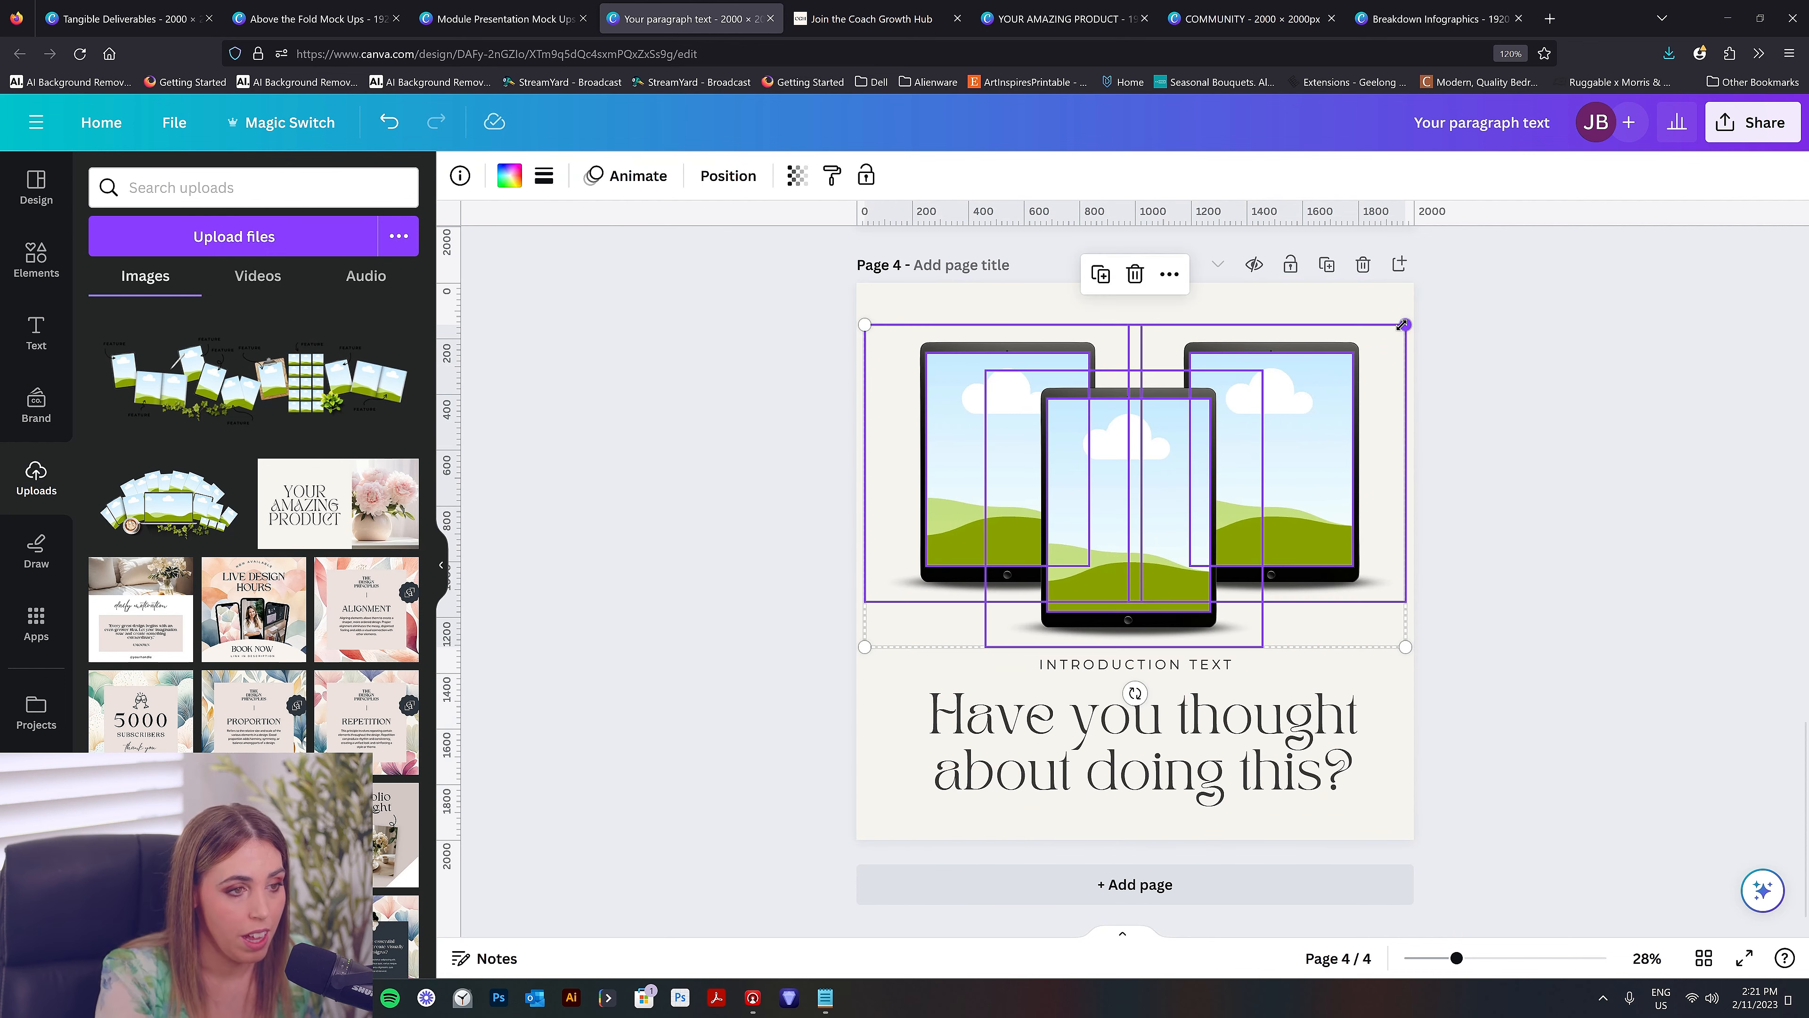
Shrink the three tablets together and centre them above the text, and move the introduction line and headline slightly up
{"action": "left_click_drag", "start_coordinate": [1406, 324], "coordinate": [1351, 356]}
{"action": "left_click_drag", "start_coordinate": [1277, 517], "coordinate": [1277, 498]}
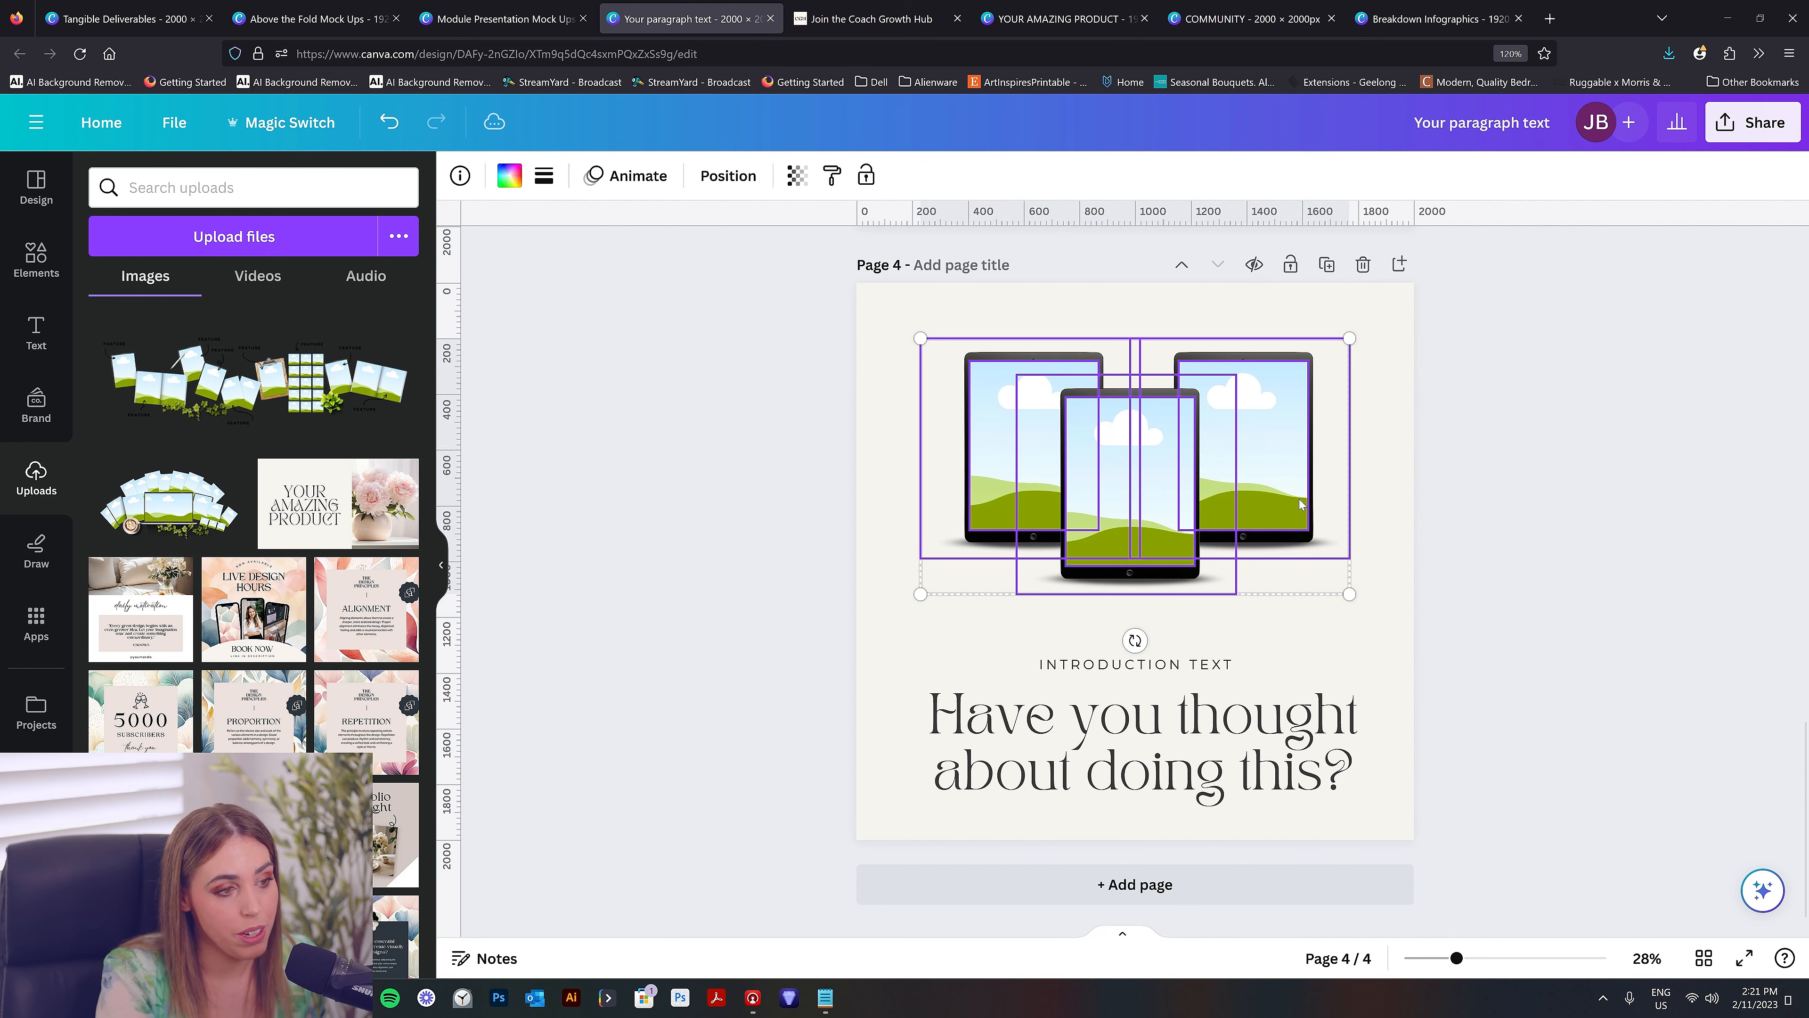
{"action": "left_click_drag", "start_coordinate": [1482, 823], "coordinate": [950, 637]}
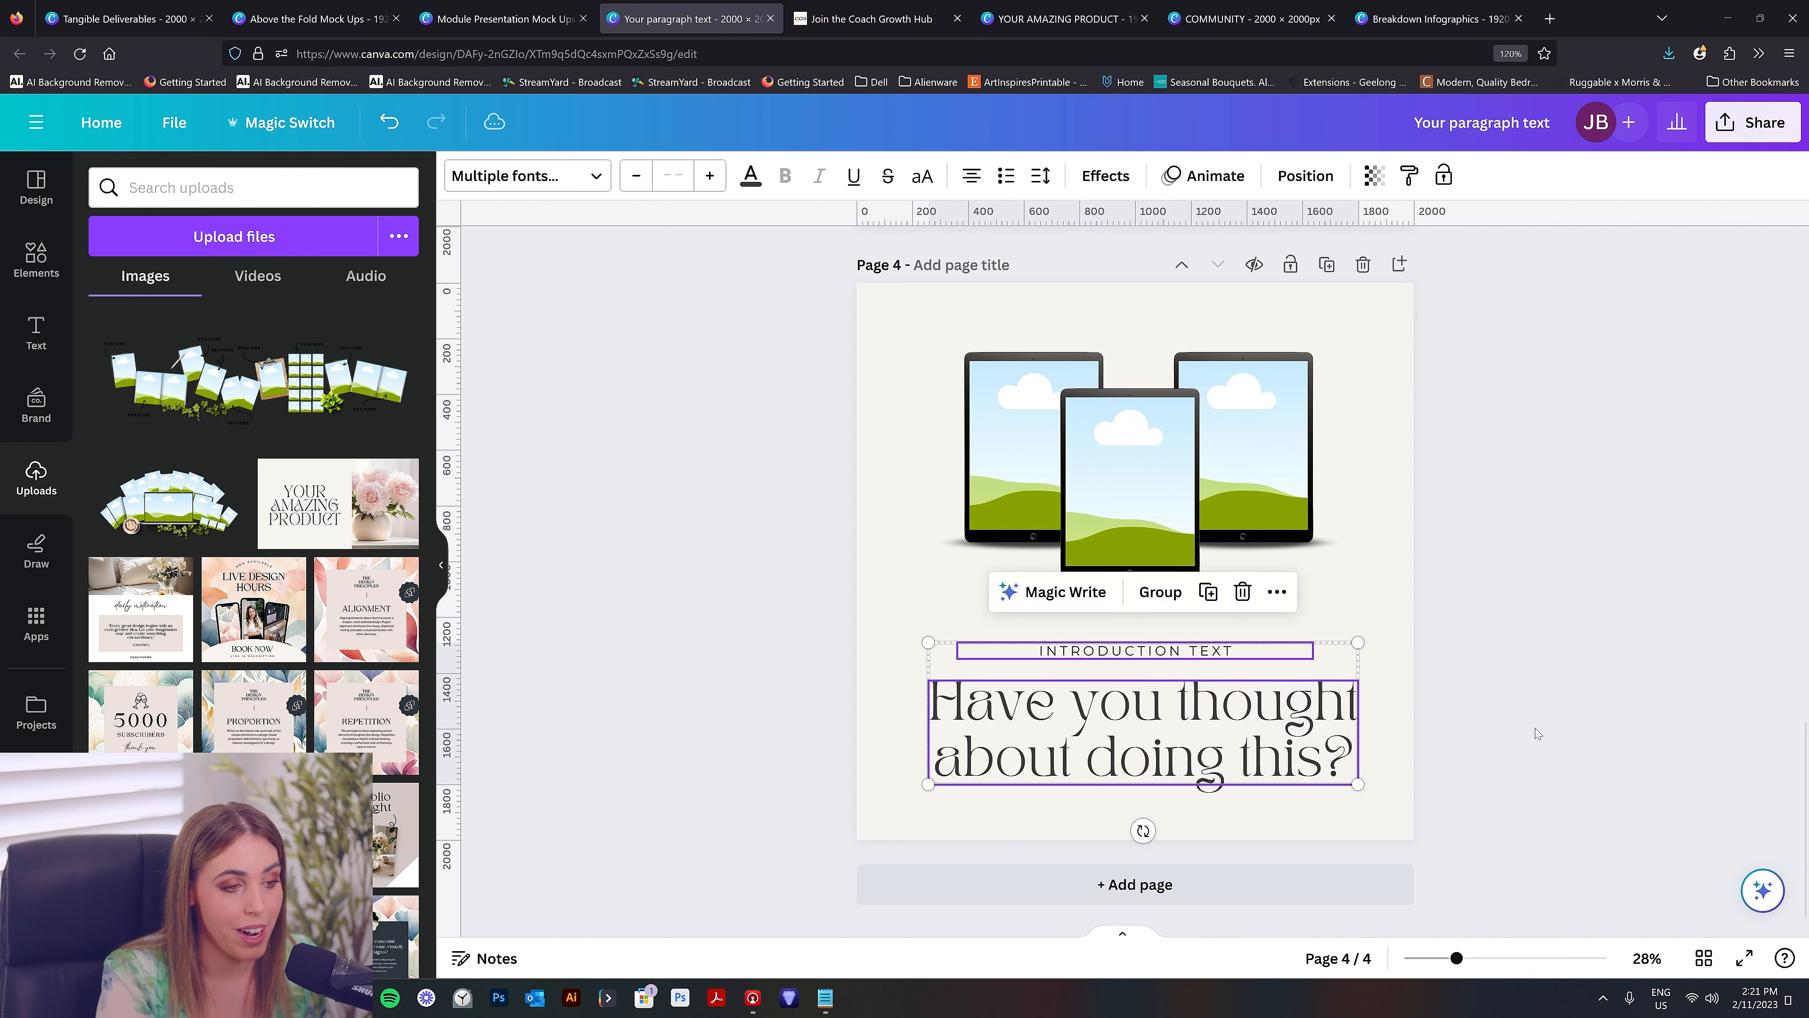
{"action": "left_click", "coordinate": [1206, 772]}
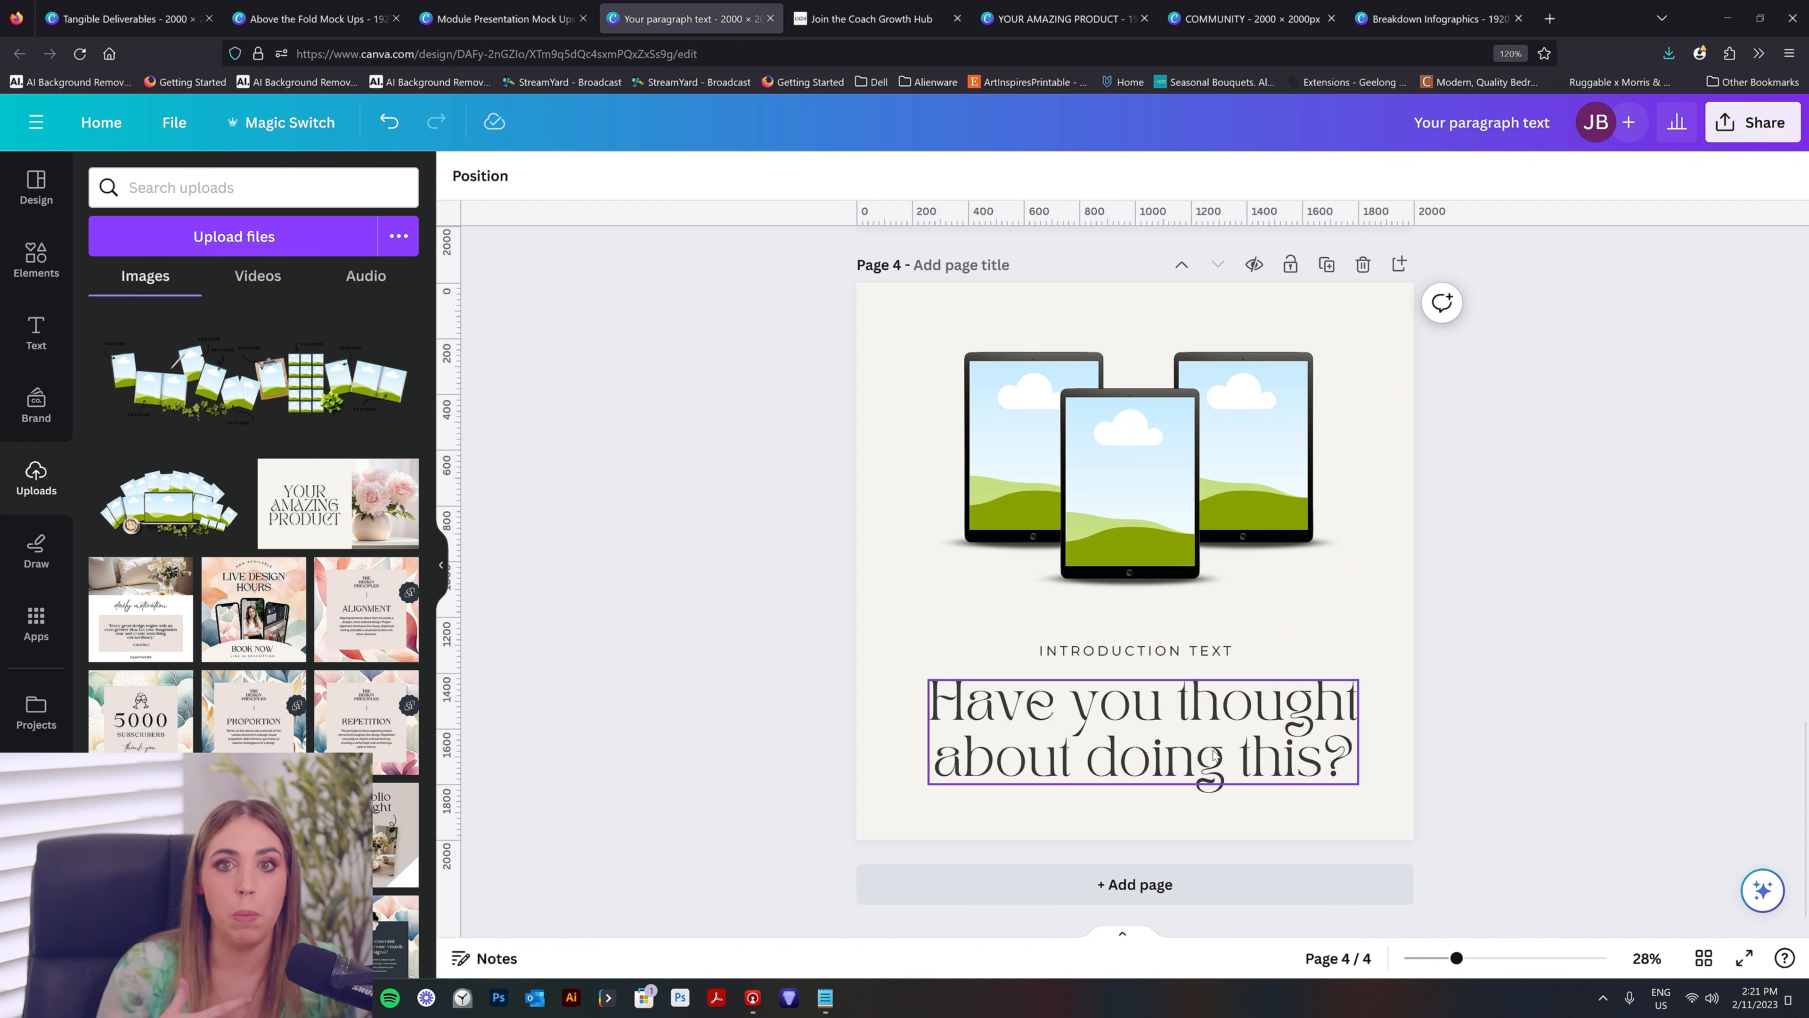
{"action": "scroll", "coordinate": [1203, 741], "scroll_direction": "up", "scroll_amount": 6}
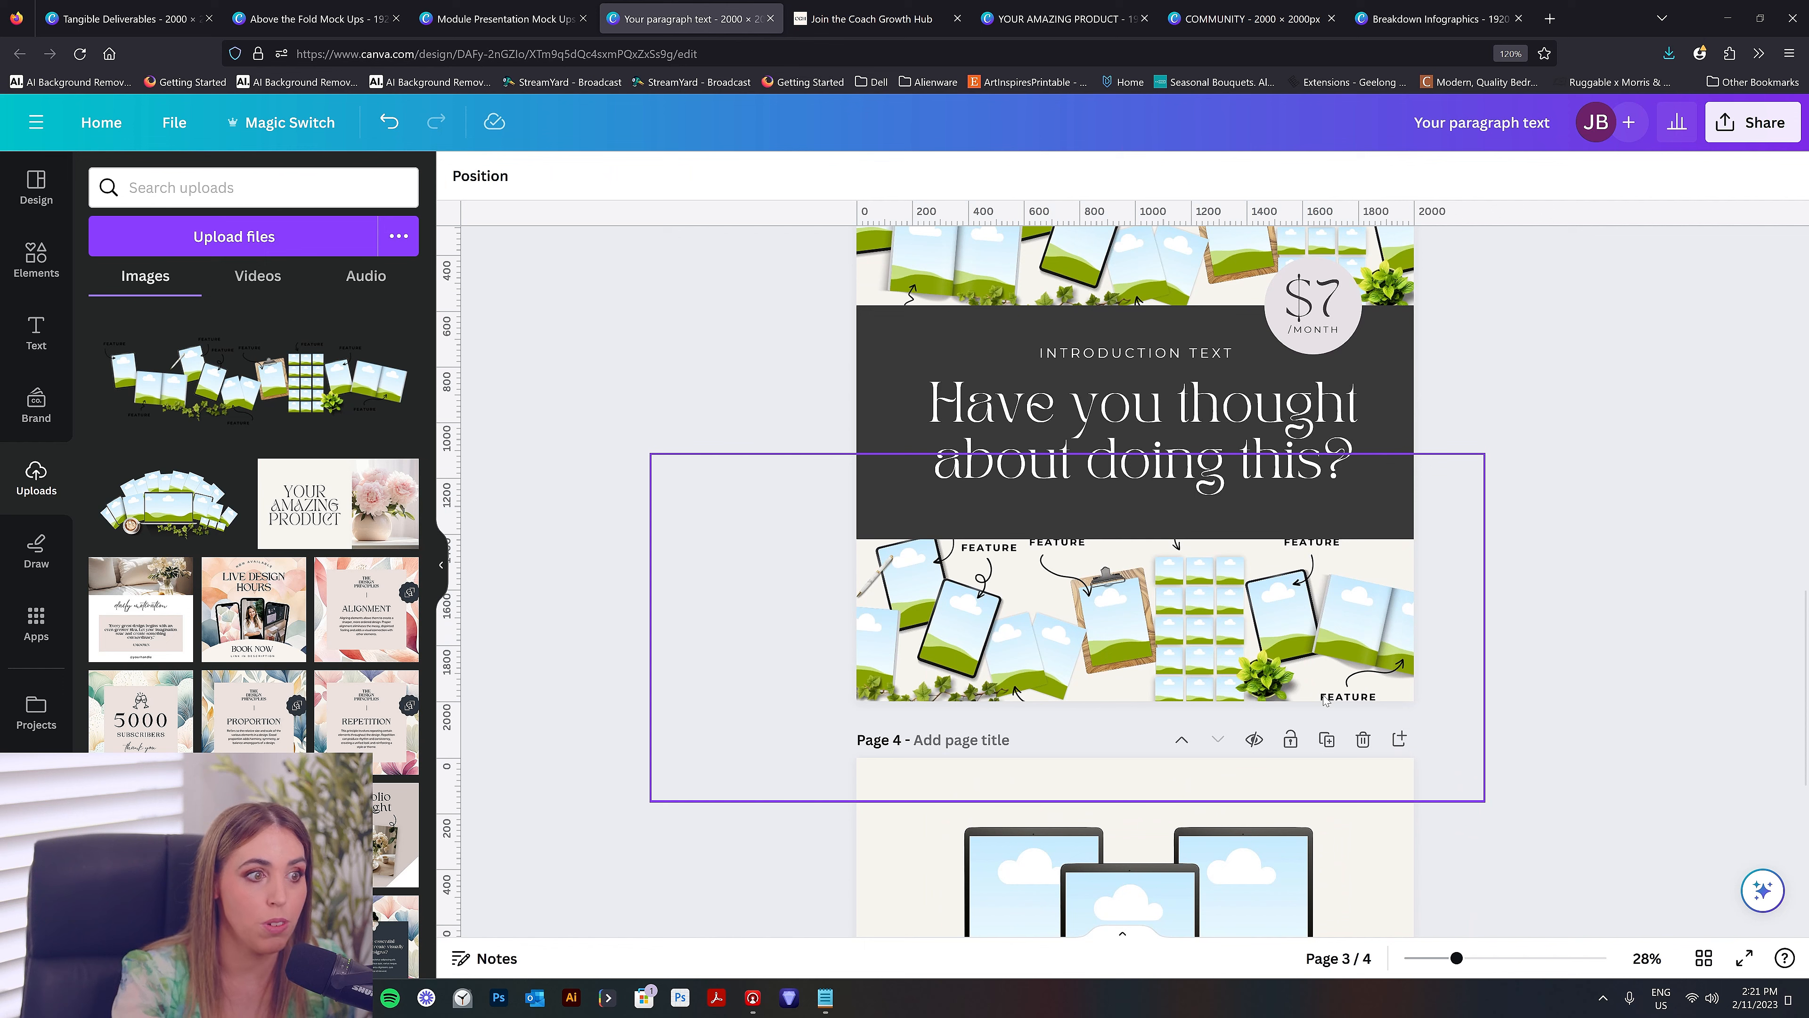
{"action": "scroll", "coordinate": [1325, 701], "scroll_direction": "down", "scroll_amount": 5}
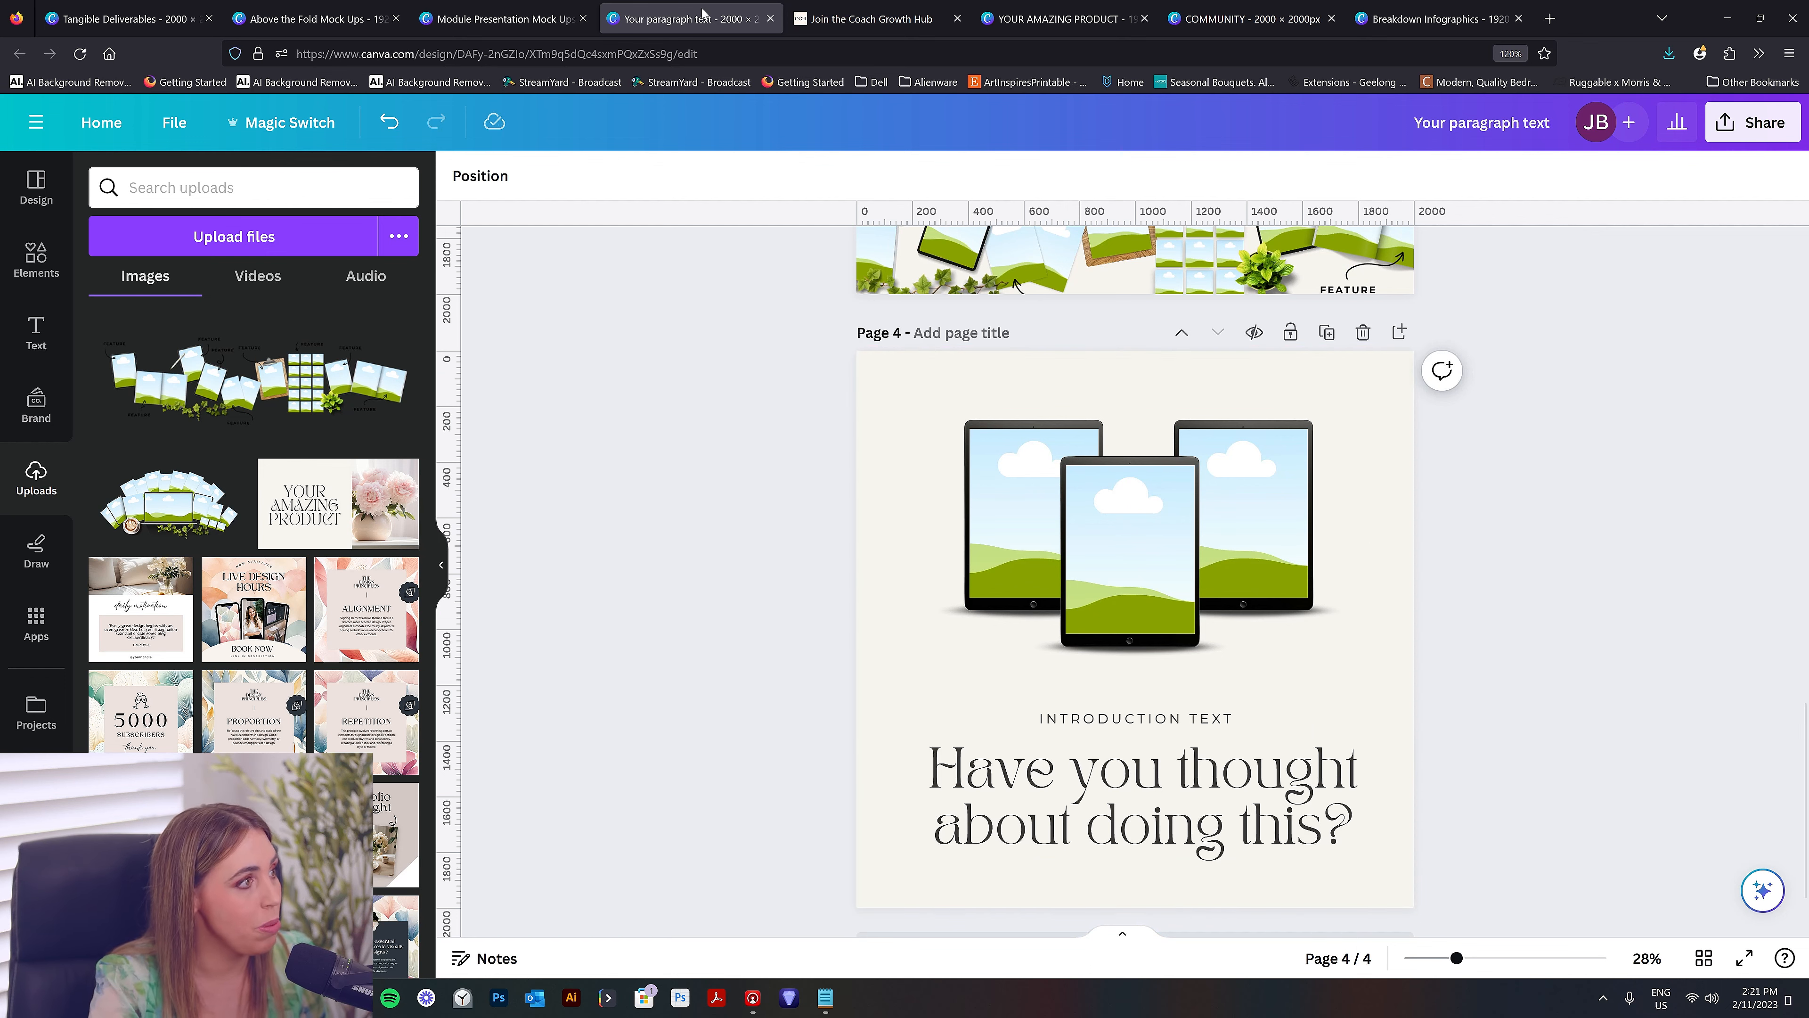
Copy the potted plant from page 1 of the module mock-ups and place it beside the right tablet on promo page 4
{"action": "left_click", "coordinate": [497, 15]}
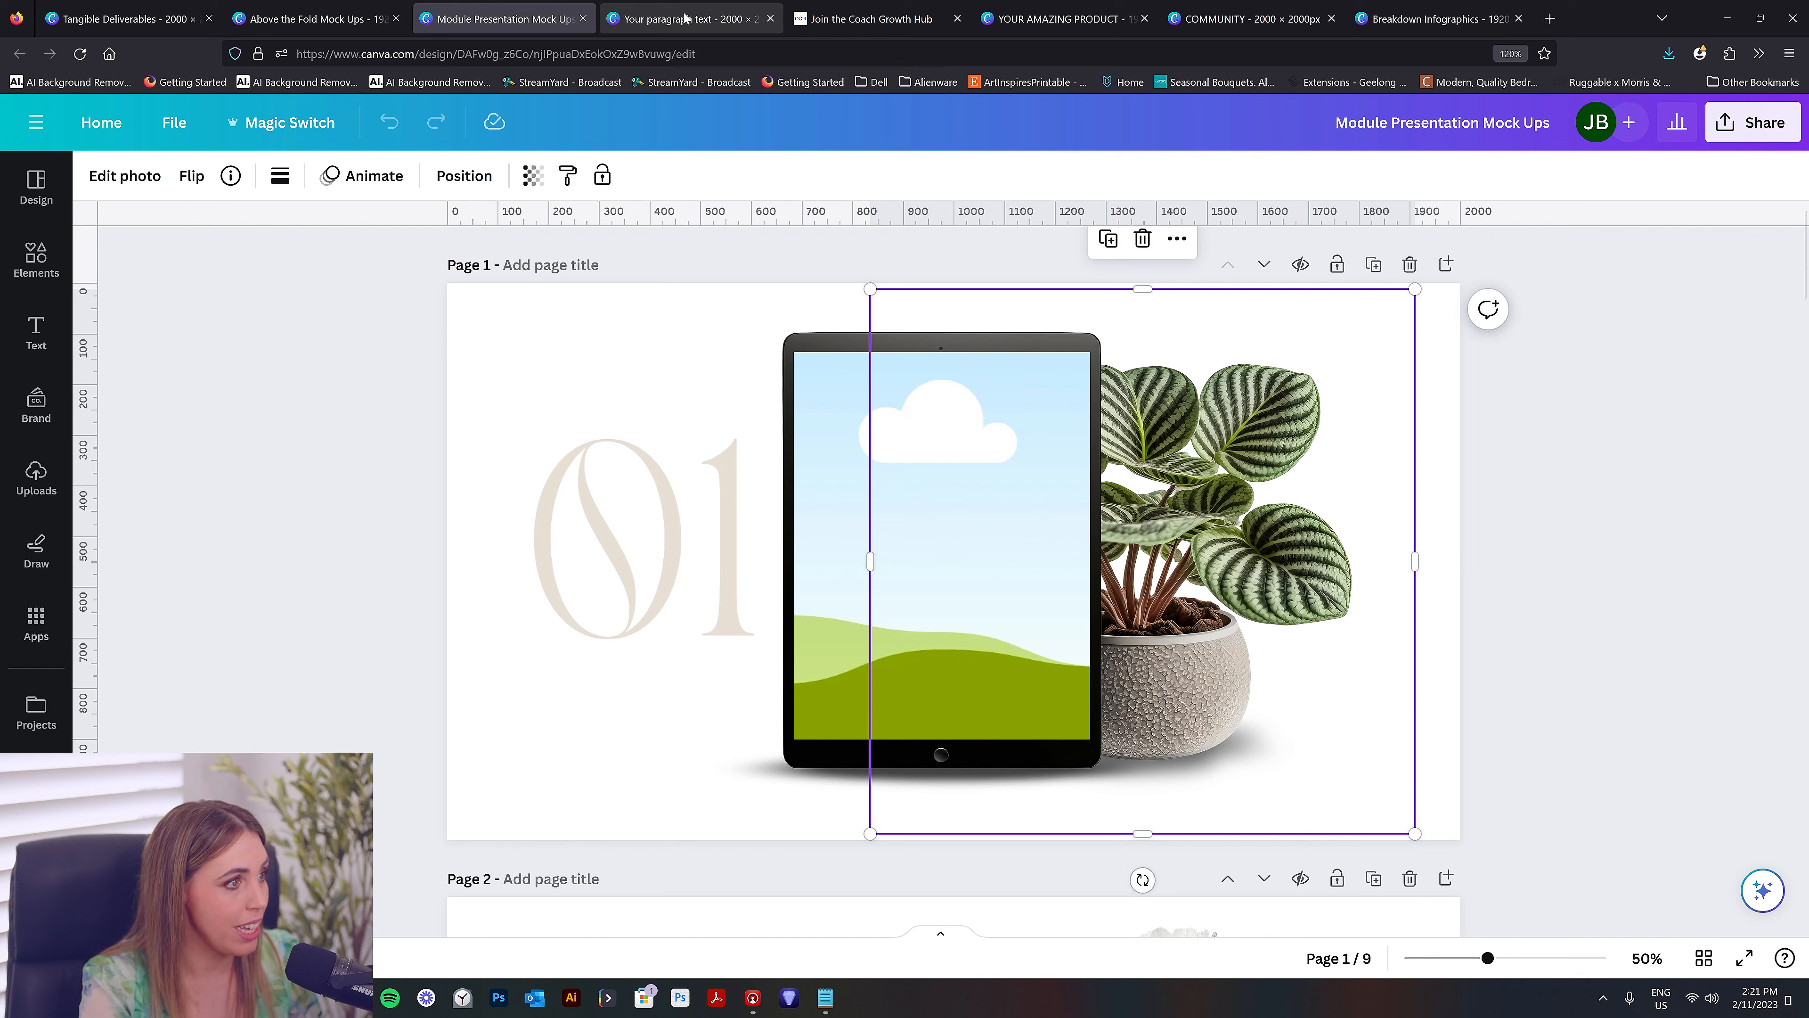
{"action": "left_click", "coordinate": [685, 19]}
{"action": "key", "text": "ctrl+v"}
{"action": "left_click_drag", "start_coordinate": [1247, 542], "coordinate": [1293, 570]}
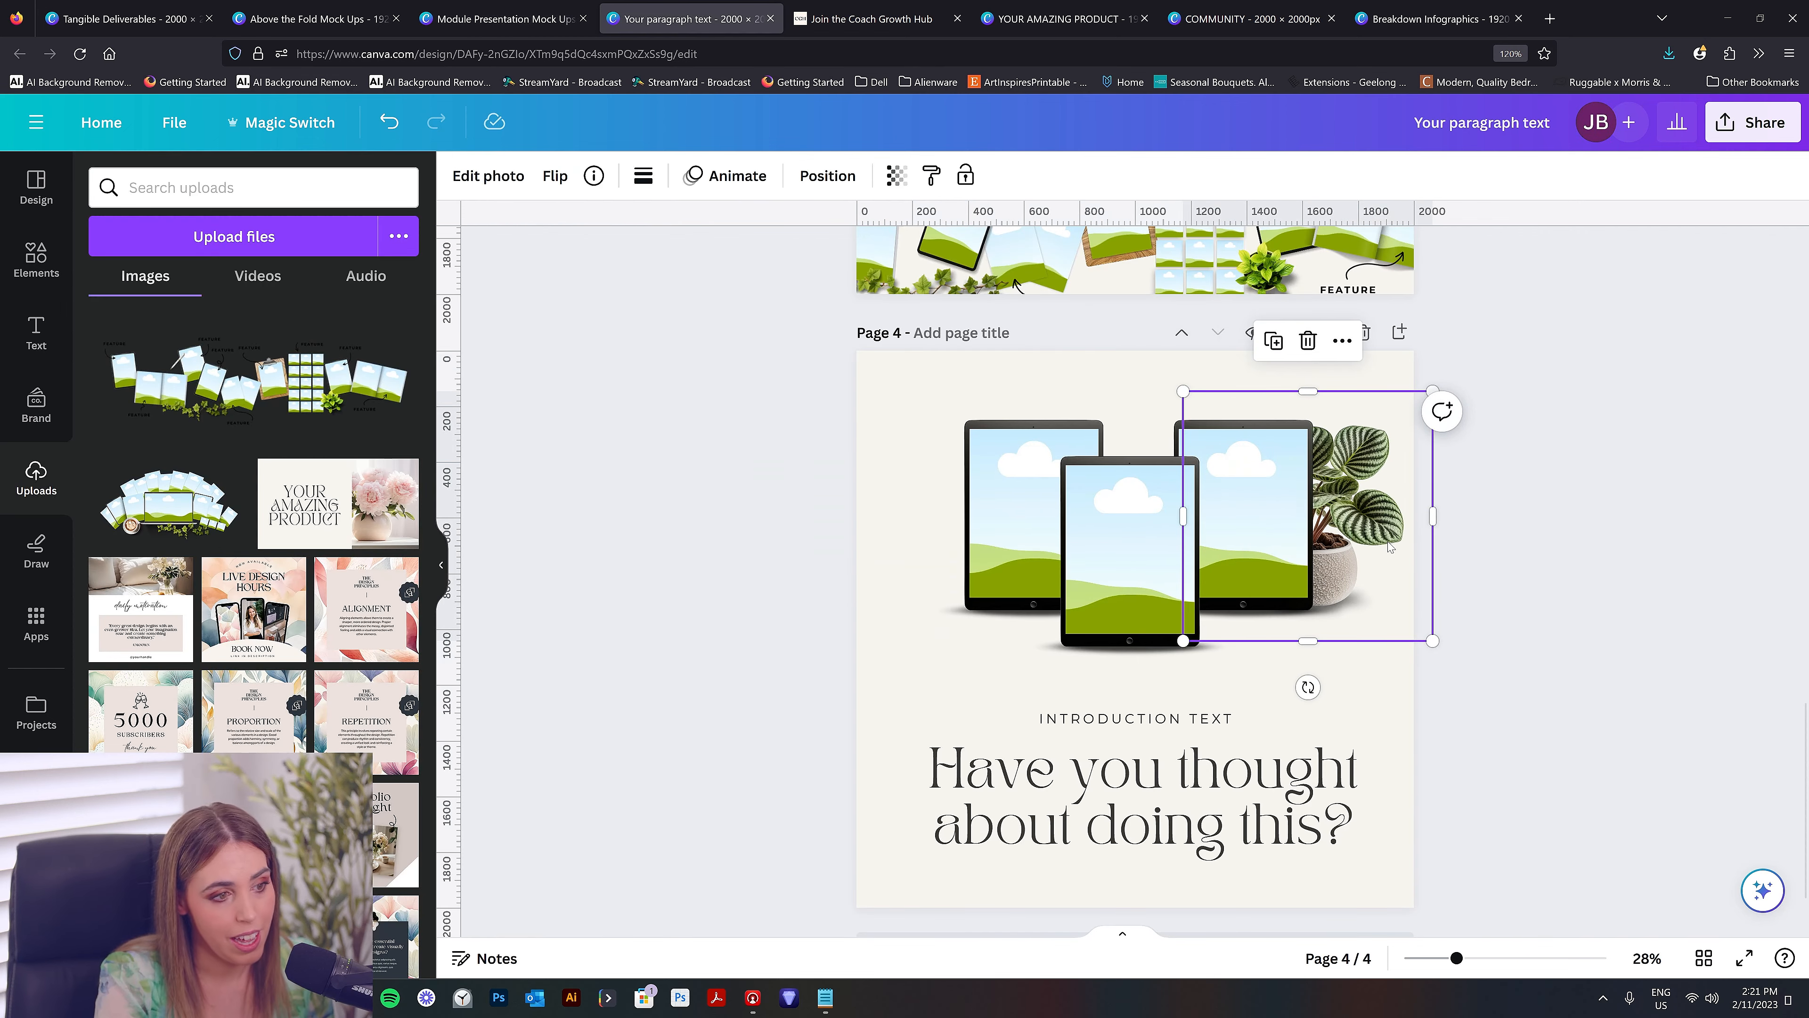
{"action": "left_click_drag", "start_coordinate": [1407, 549], "coordinate": [1400, 536]}
{"action": "left_click", "coordinate": [1339, 635]}
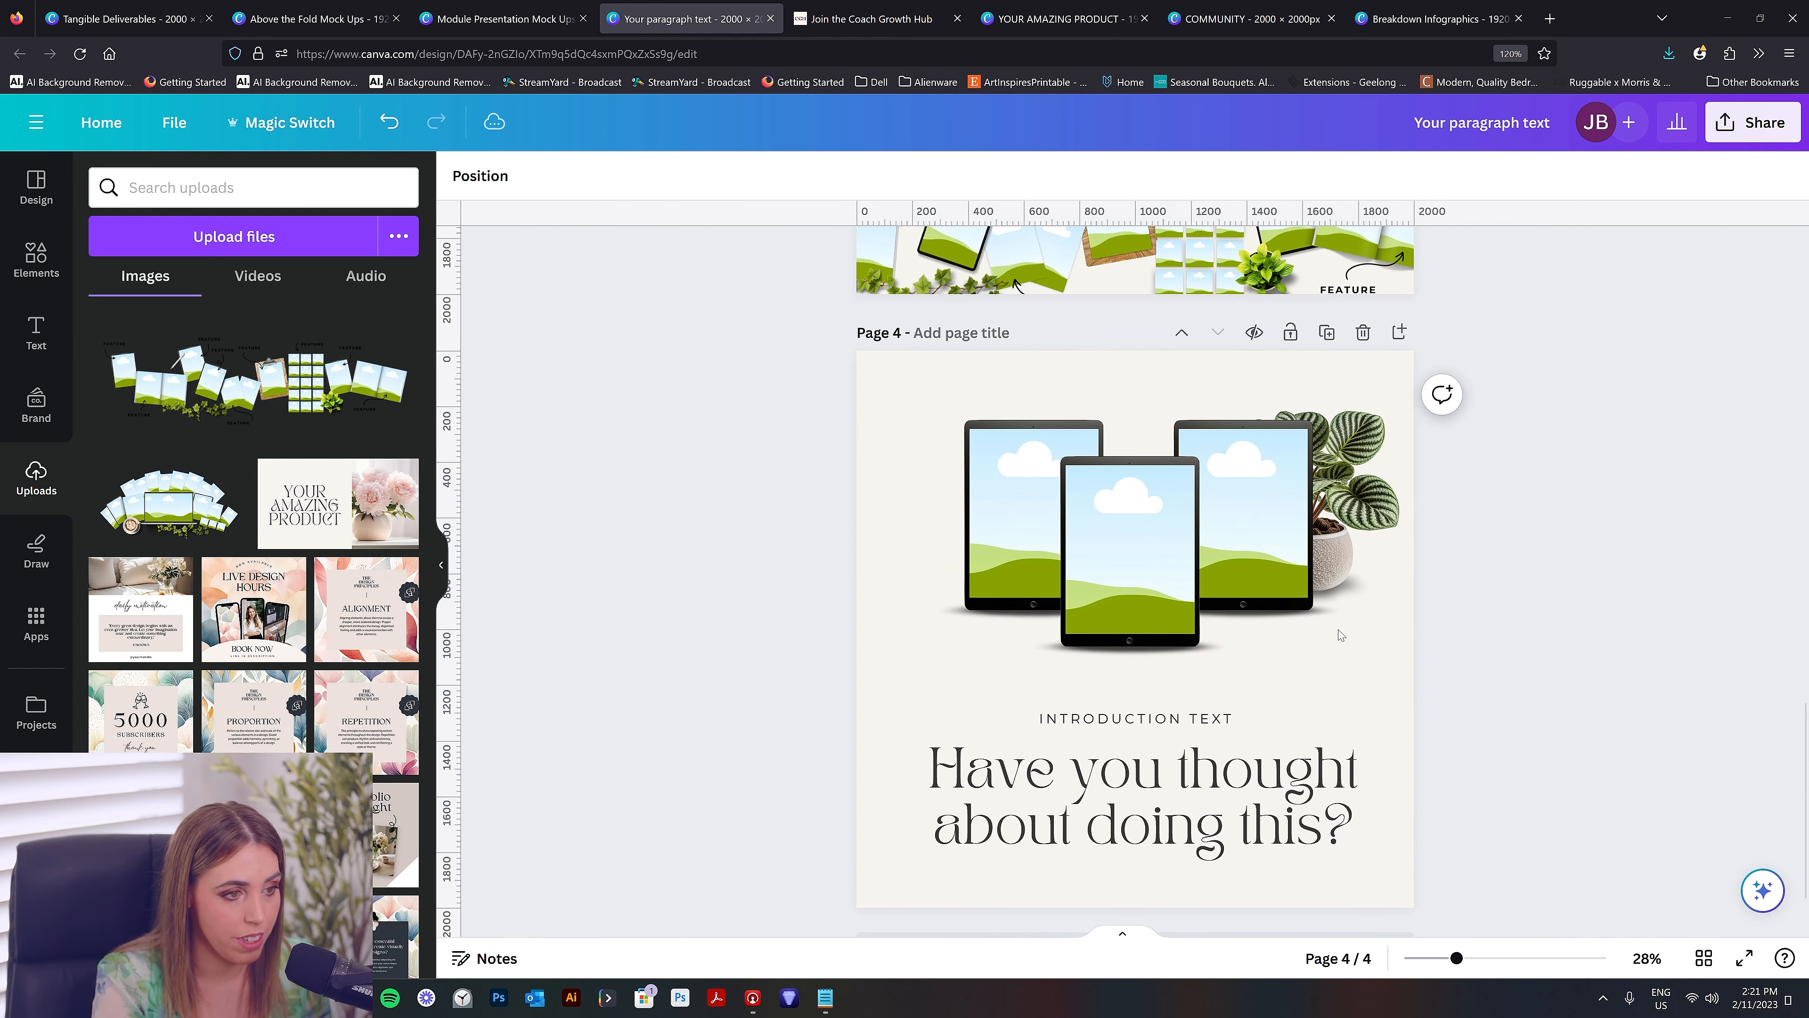
Copy the flower vase and coffee cup from the module mock-ups and place them around the left tablet on promo page 4
{"action": "left_click", "coordinate": [497, 19]}
{"action": "scroll", "coordinate": [1103, 637], "scroll_direction": "down", "scroll_amount": 4}
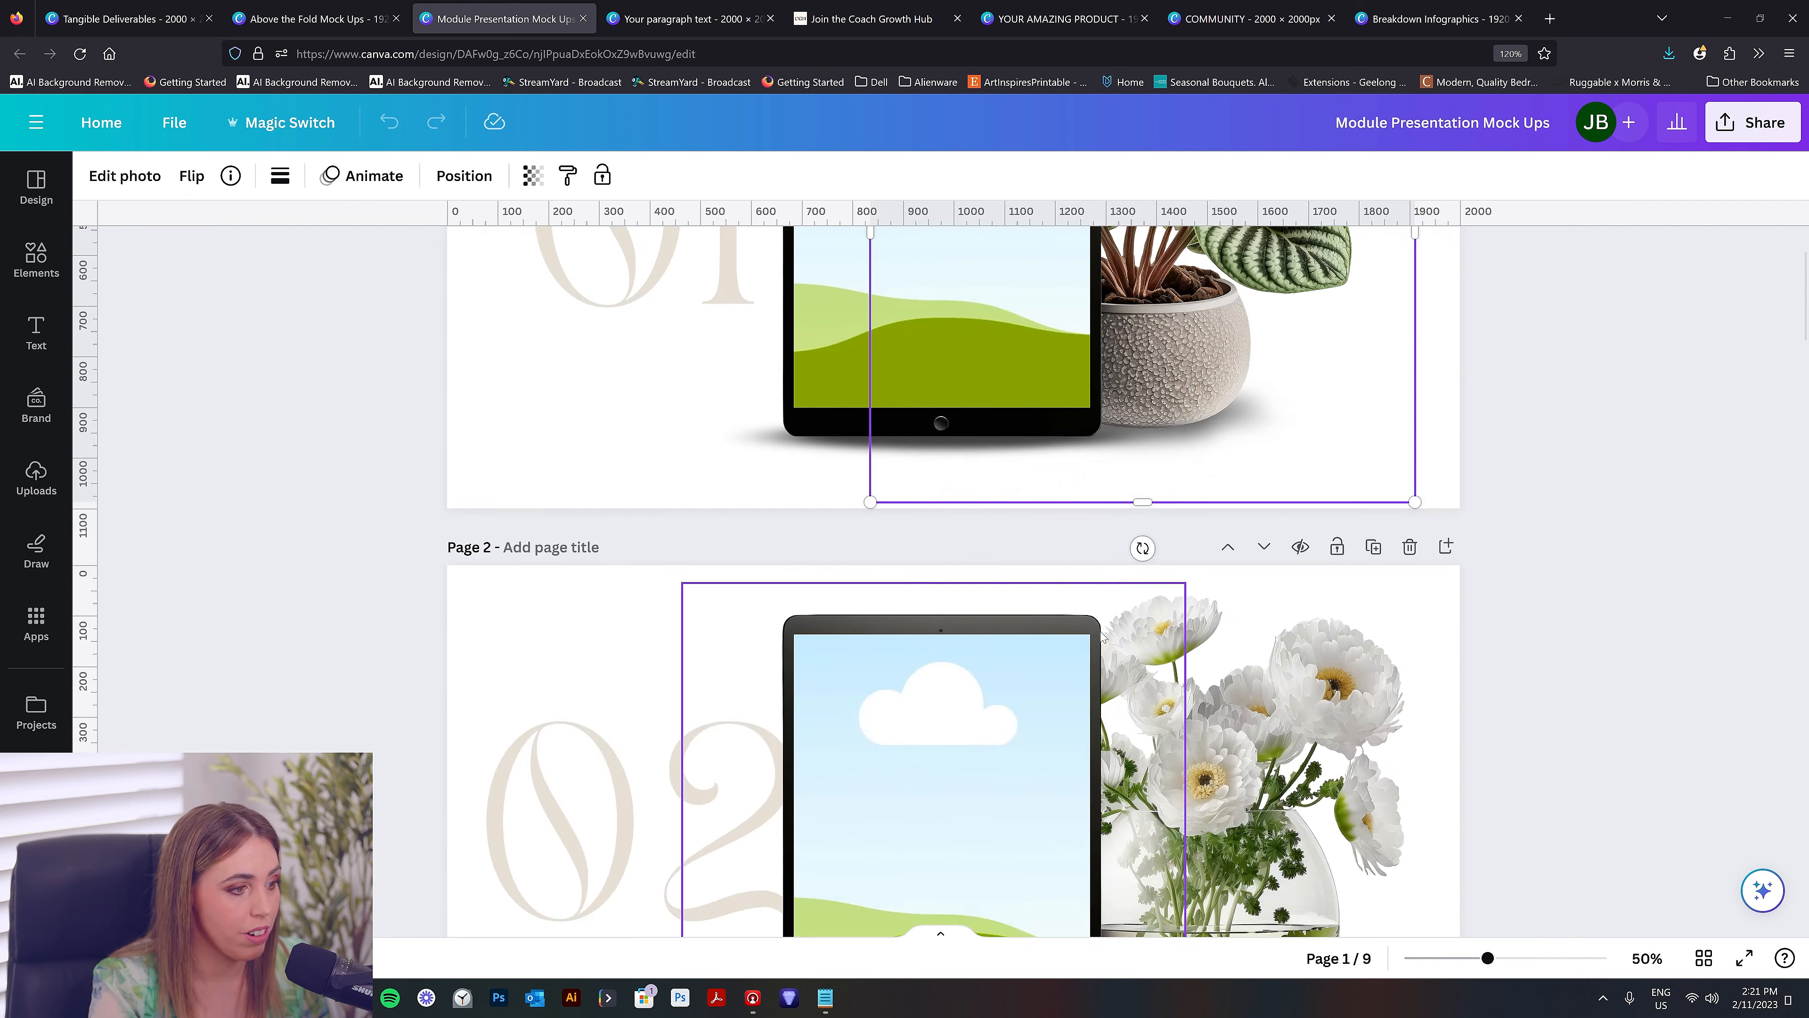
{"action": "scroll", "coordinate": [1102, 636], "scroll_direction": "down", "scroll_amount": 10}
{"action": "left_click", "coordinate": [720, 442]}
{"action": "key", "text": "ctrl+c"}
{"action": "left_click", "coordinate": [684, 18]}
{"action": "key", "text": "ctrl+v"}
{"action": "left_click_drag", "start_coordinate": [898, 438], "coordinate": [934, 438]}
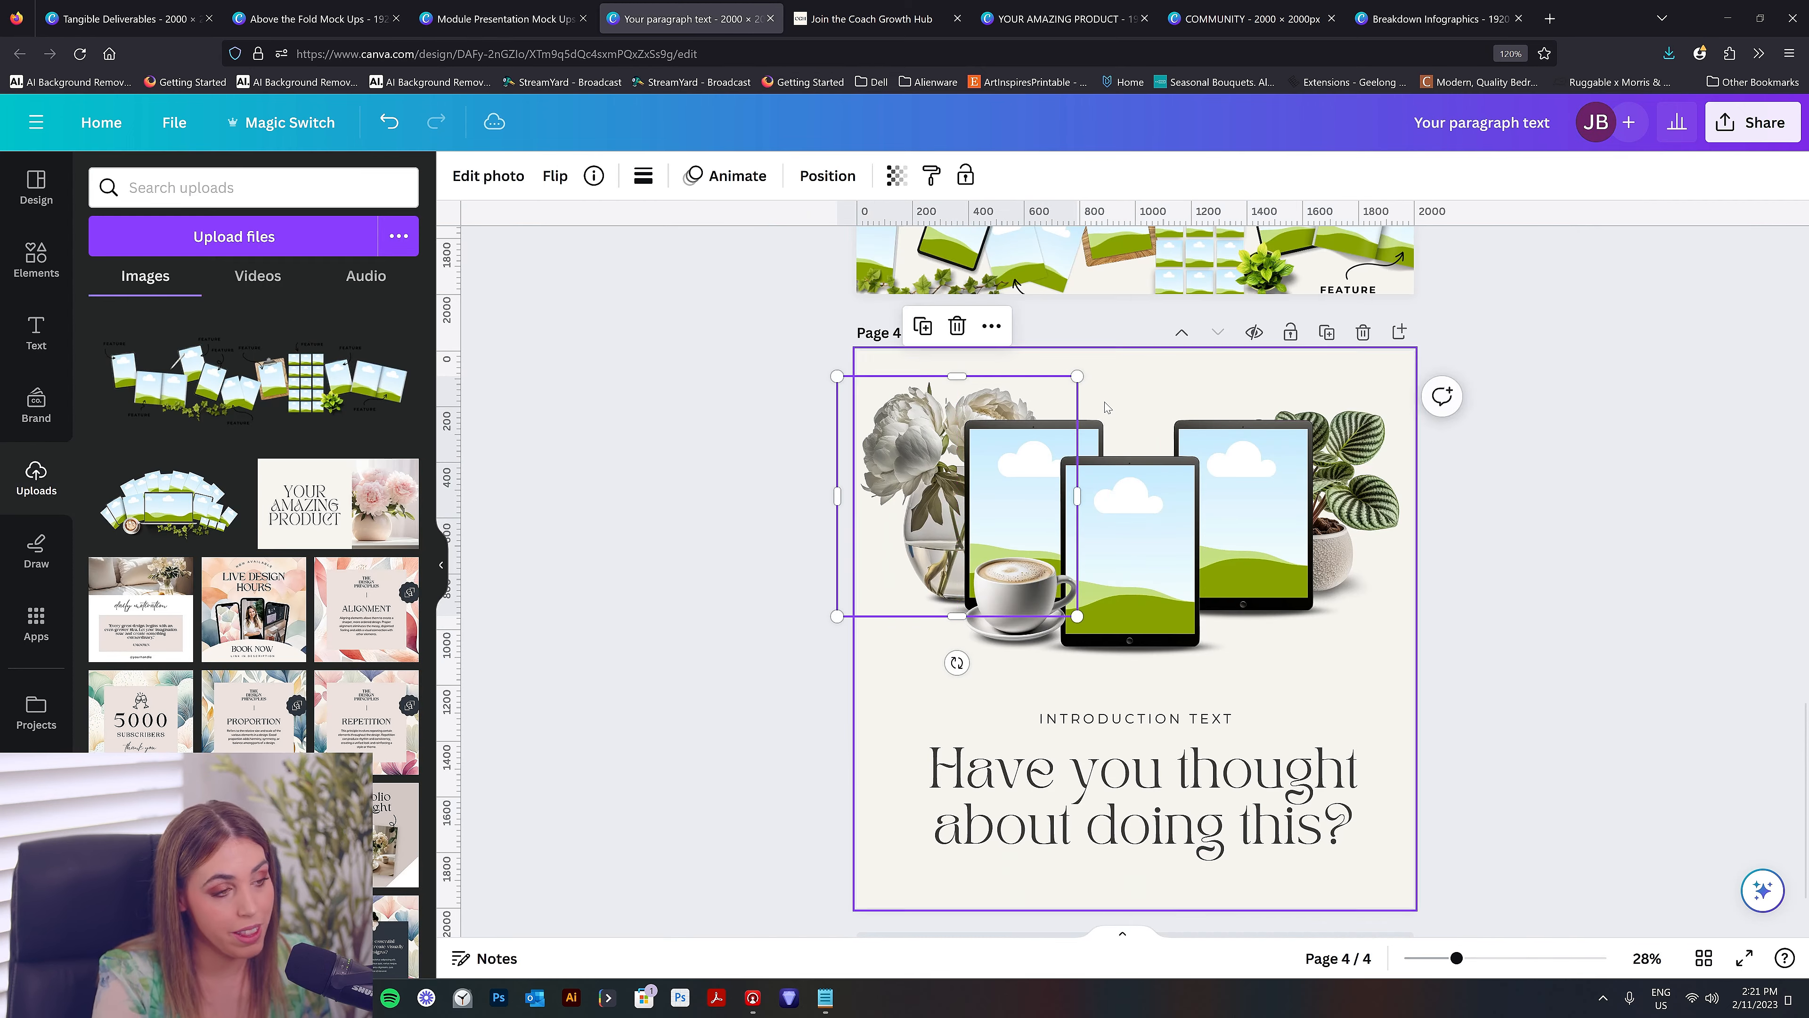
Shrink the potted plant and tuck it against the right tablet, and nudge the flower vase closer to the left tablet
{"action": "left_click", "coordinate": [1402, 465]}
{"action": "left_click_drag", "start_coordinate": [1428, 375], "coordinate": [1407, 407]}
{"action": "left_click_drag", "start_coordinate": [1369, 492], "coordinate": [1380, 495]}
{"action": "left_click", "coordinate": [1495, 574]}
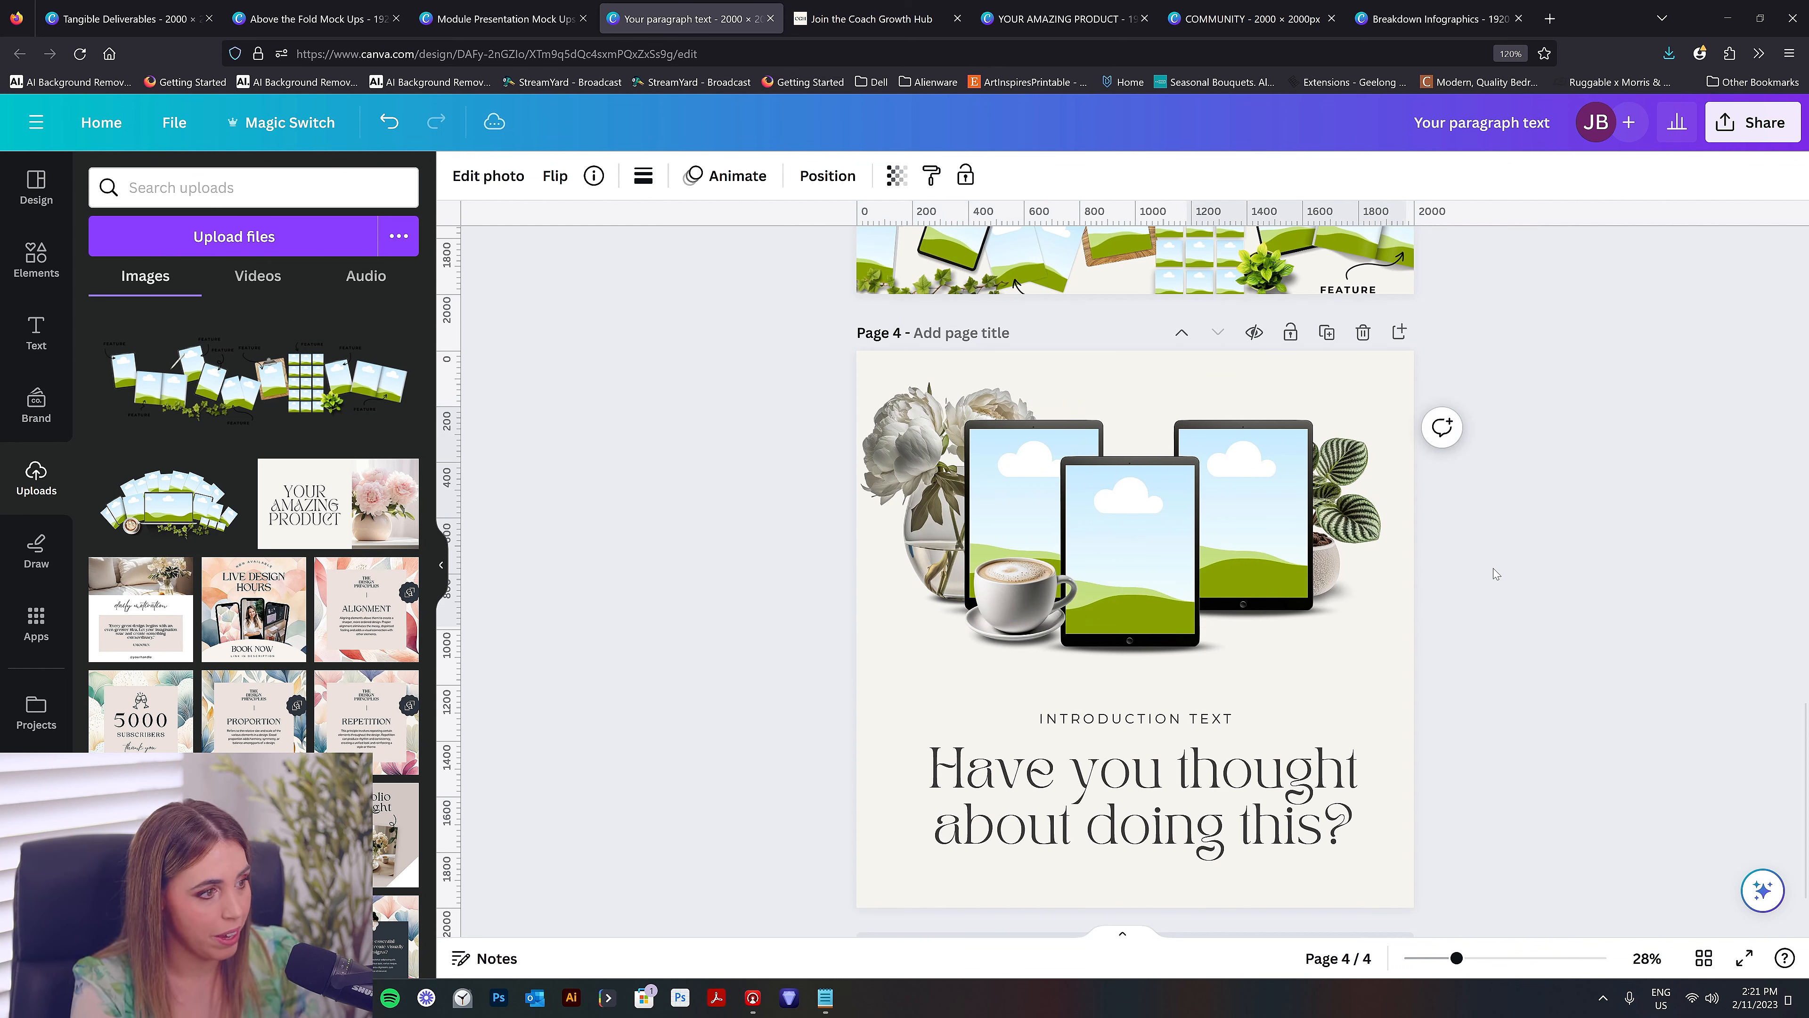
{"action": "left_click_drag", "start_coordinate": [917, 472], "coordinate": [929, 472]}
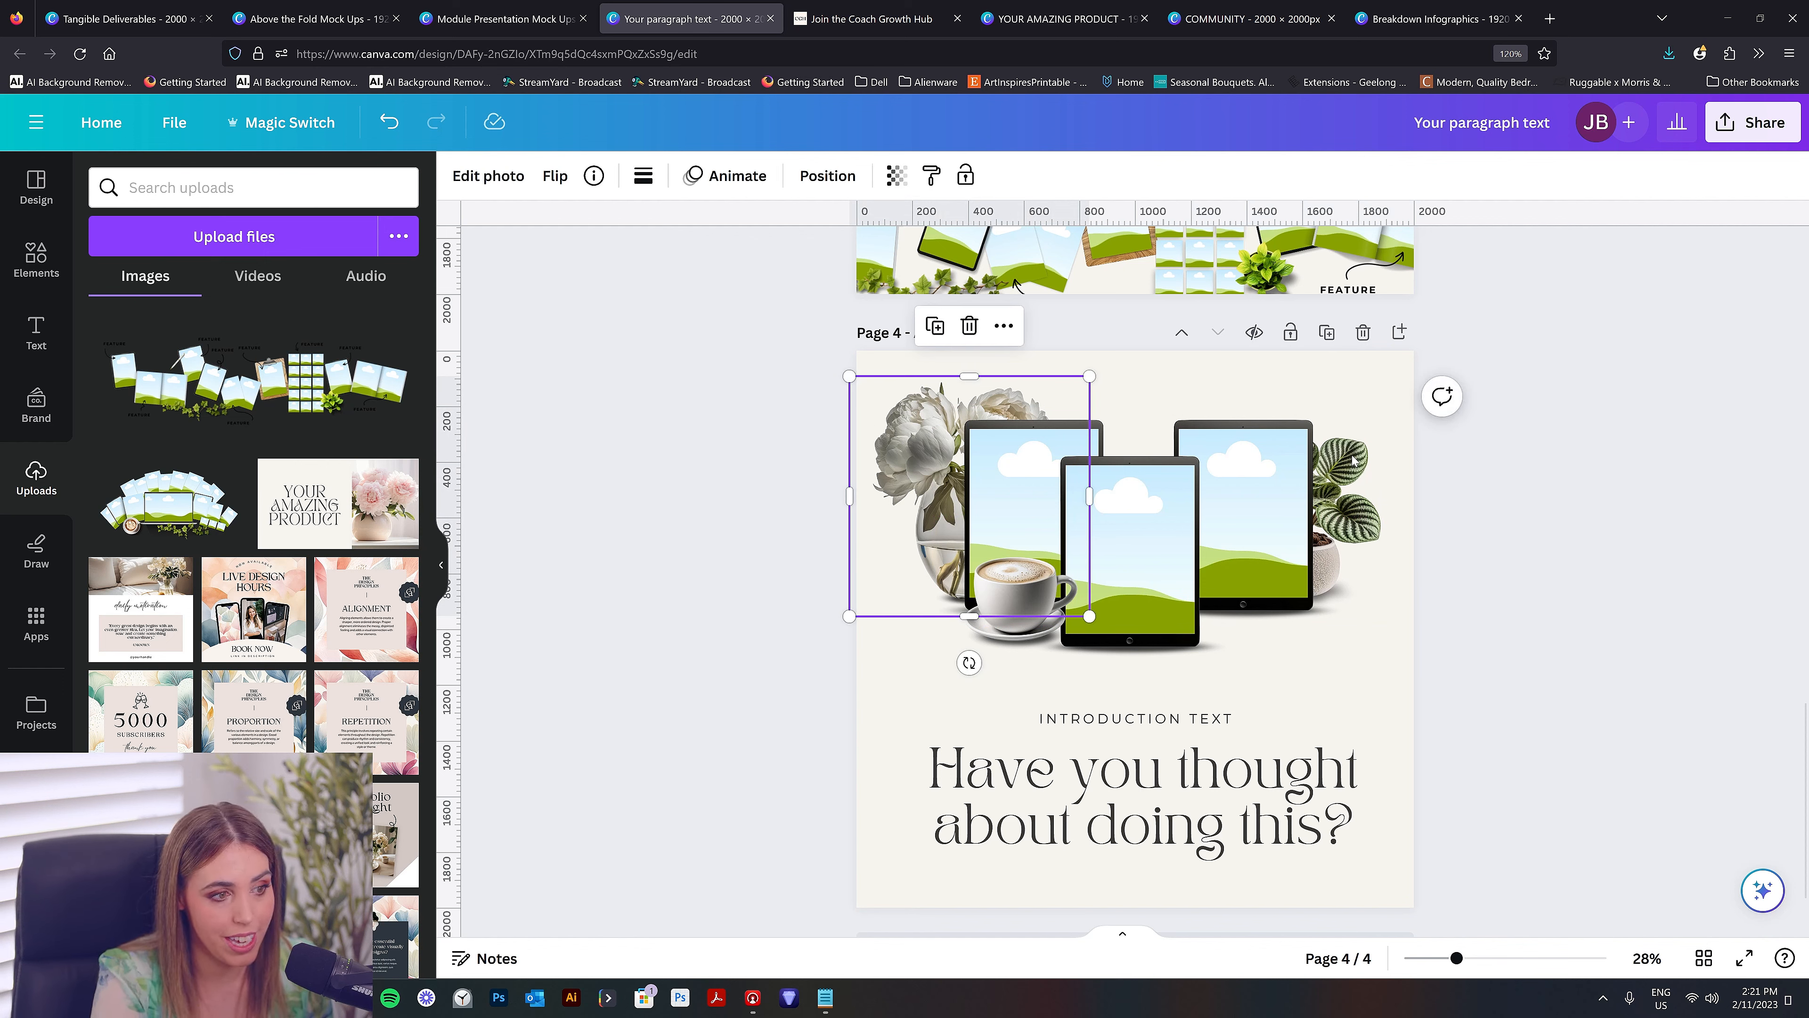
{"action": "left_click", "coordinate": [1522, 593]}
Move the coffee cup to the lower right corner of the front tablet
{"action": "left_click_drag", "start_coordinate": [1037, 631], "coordinate": [1229, 645]}
{"action": "left_click", "coordinate": [1298, 682]}
{"action": "left_click", "coordinate": [1243, 627]}
Copy the dark $7/month badge from page 2 and place it over the left tablet on page 4, tucked behind the front tablet
{"action": "scroll", "coordinate": [1229, 645], "scroll_direction": "up", "scroll_amount": 15}
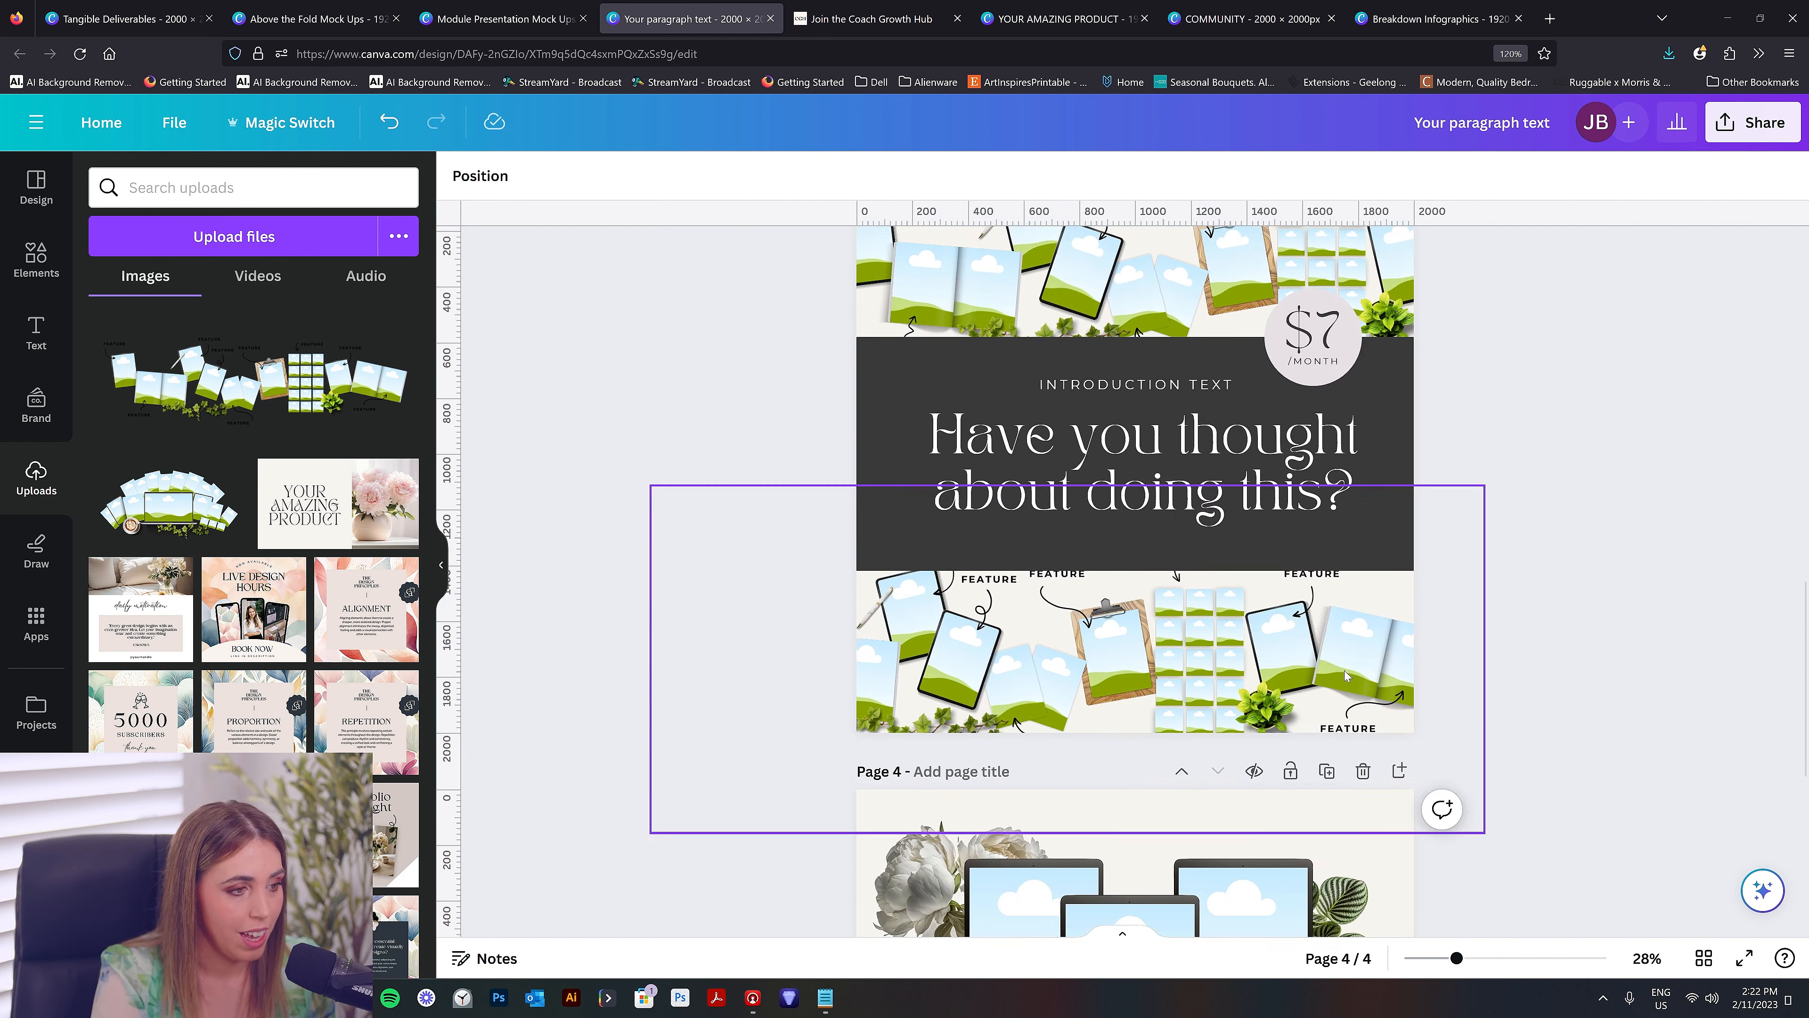
{"action": "left_click", "coordinate": [1241, 426]}
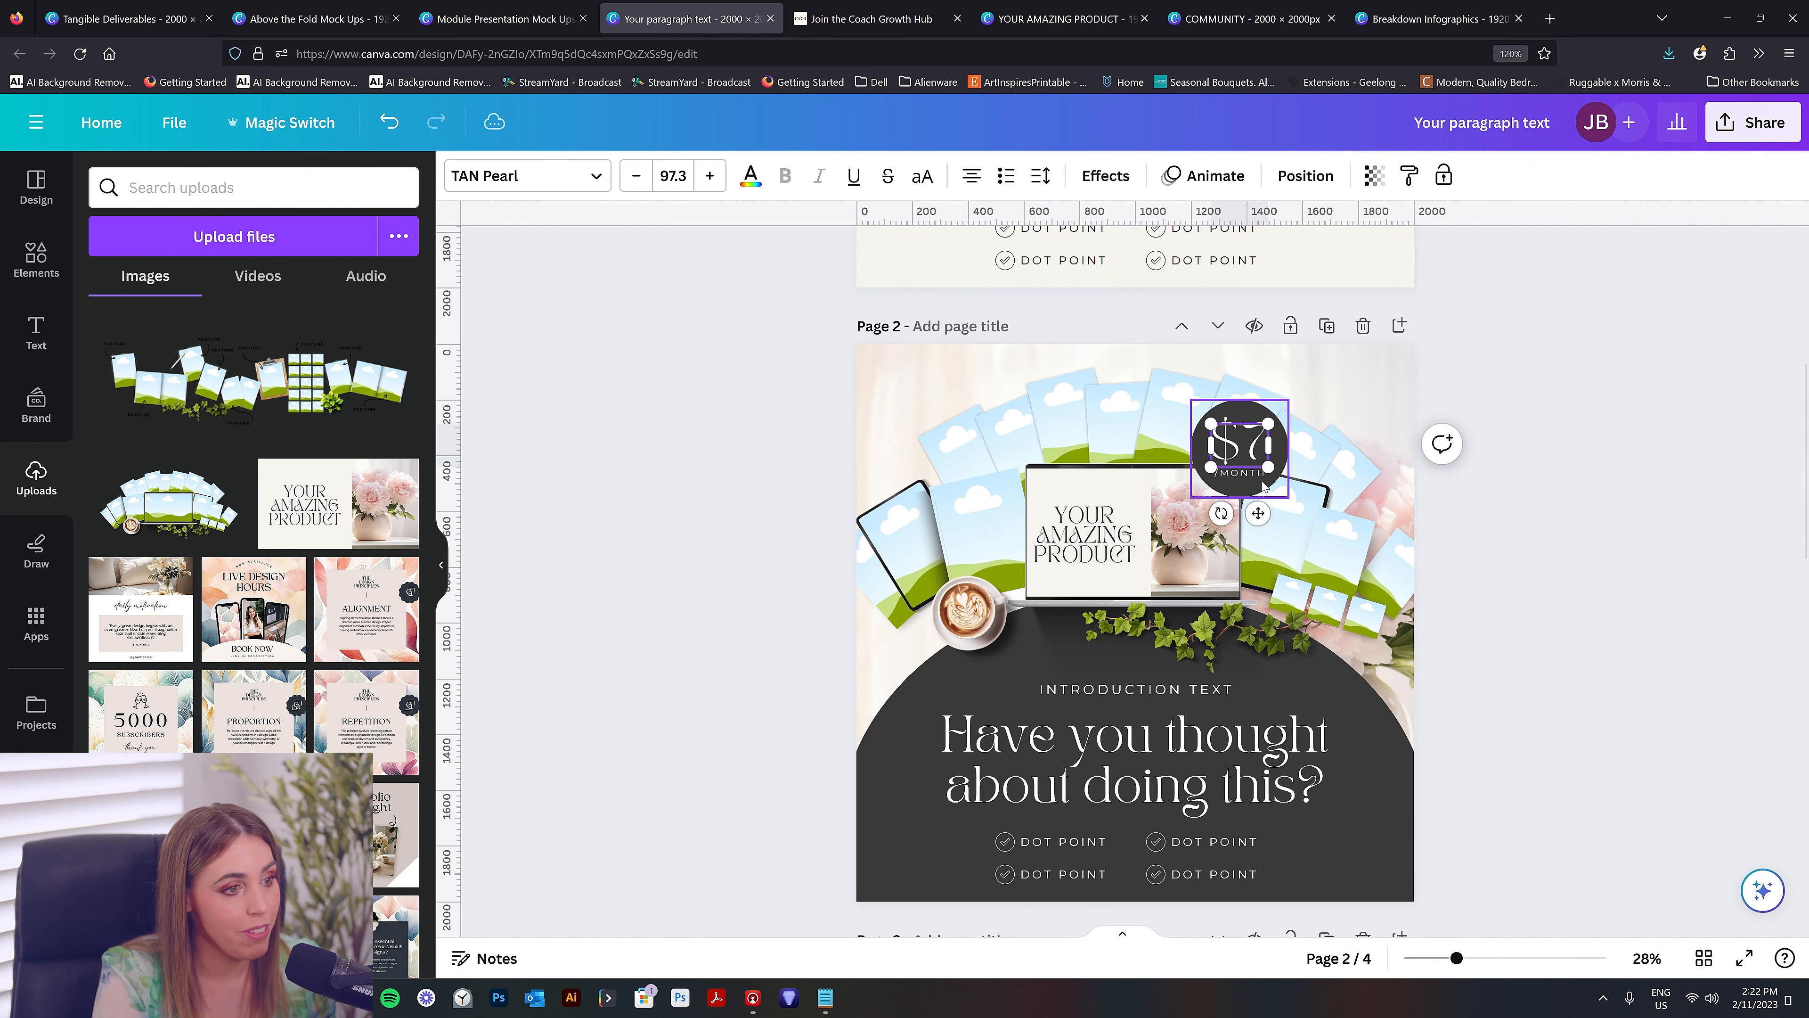
{"action": "left_click", "coordinate": [1248, 473], "text": "shift"}
{"action": "left_click", "coordinate": [1252, 488], "text": "shift"}
{"action": "scroll", "coordinate": [1282, 567], "scroll_direction": "down", "scroll_amount": 15}
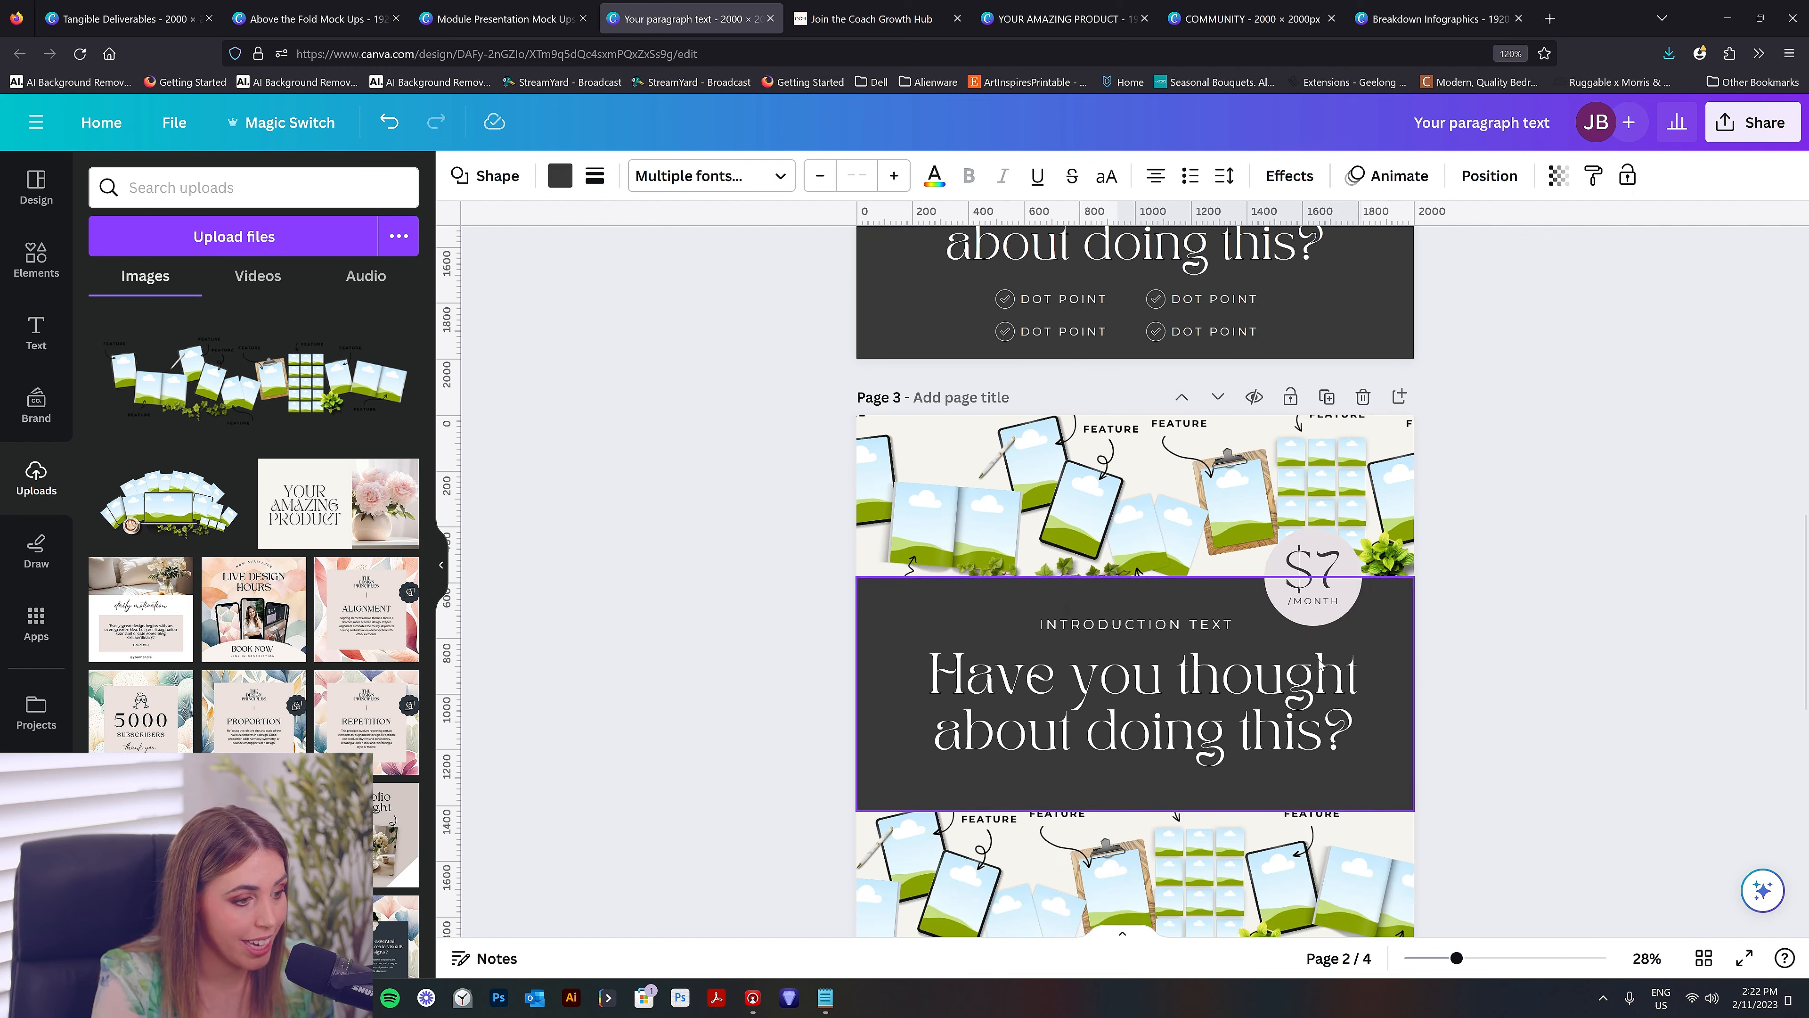
{"action": "scroll", "coordinate": [1281, 567], "scroll_direction": "up", "scroll_amount": 2}
{"action": "key", "text": "ctrl+v"}
{"action": "left_click_drag", "start_coordinate": [1291, 556], "coordinate": [1091, 620]}
{"action": "left_click_drag", "start_coordinate": [1008, 684], "coordinate": [1009, 689]}
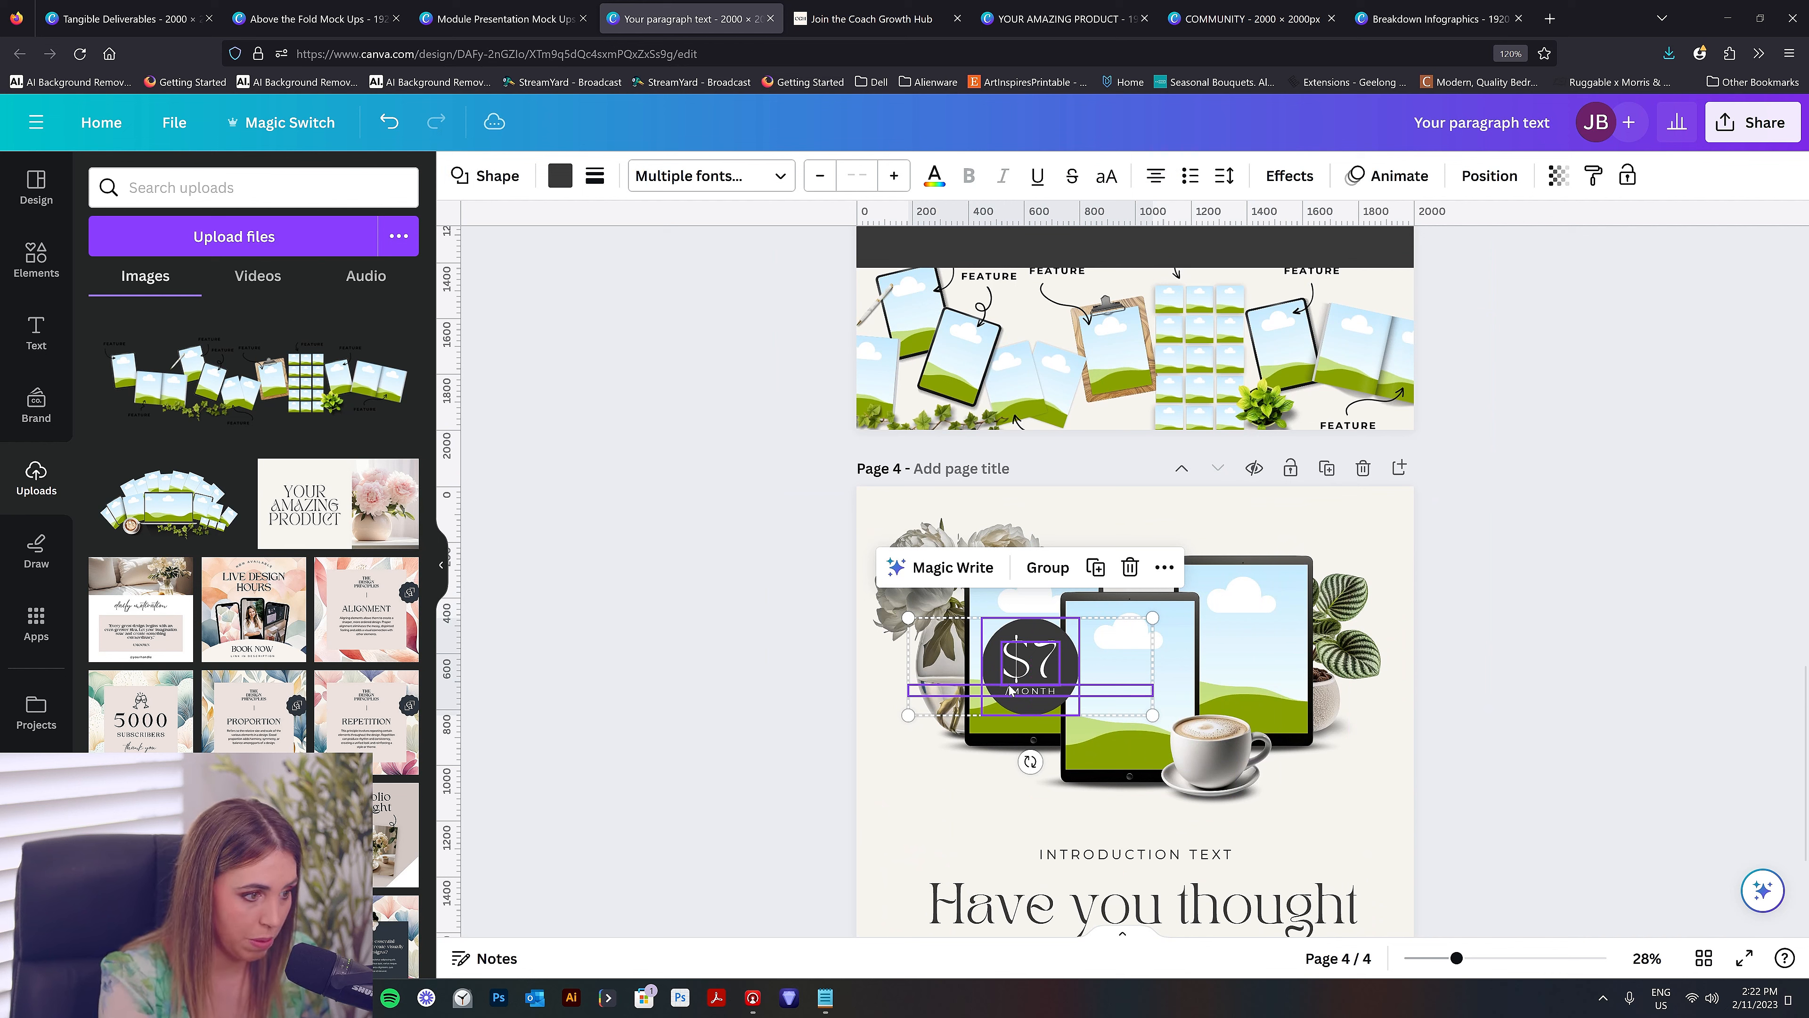
{"action": "left_click_drag", "start_coordinate": [1020, 662], "coordinate": [1021, 667]}
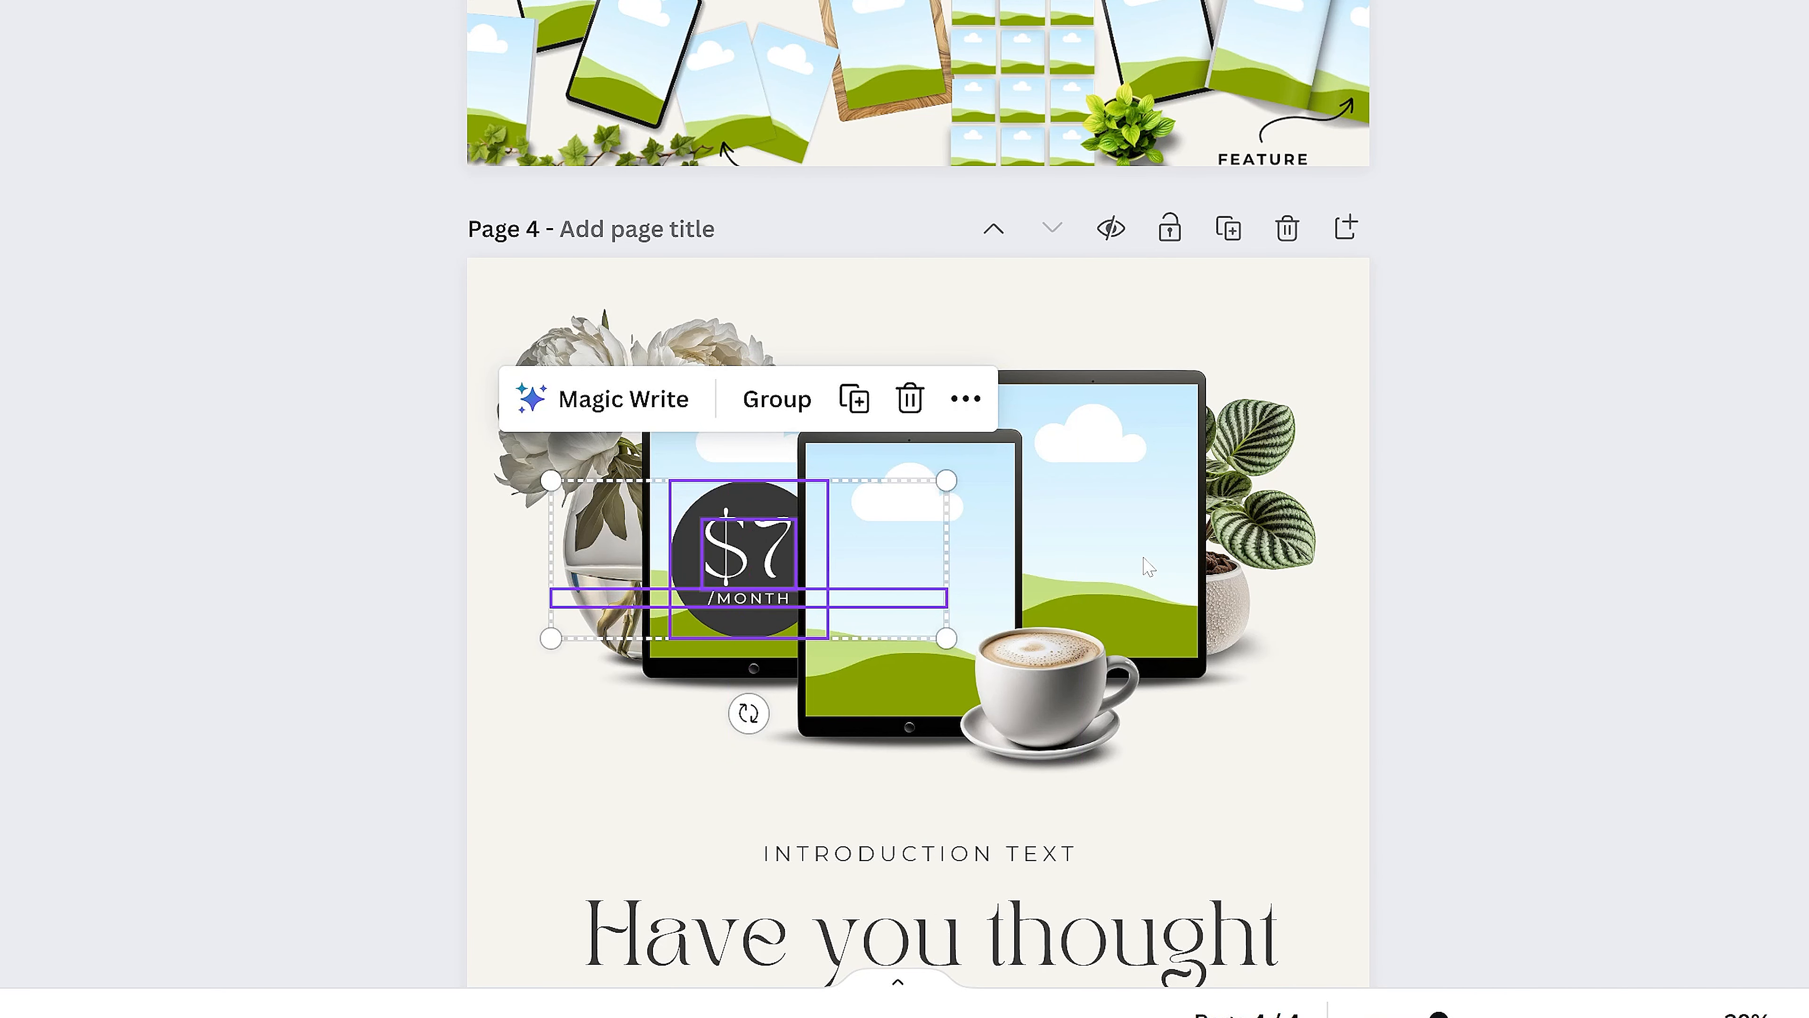
Select the "/MONTH" and "$7" text of the price badge on page 4 together
{"action": "key", "text": "Escape"}
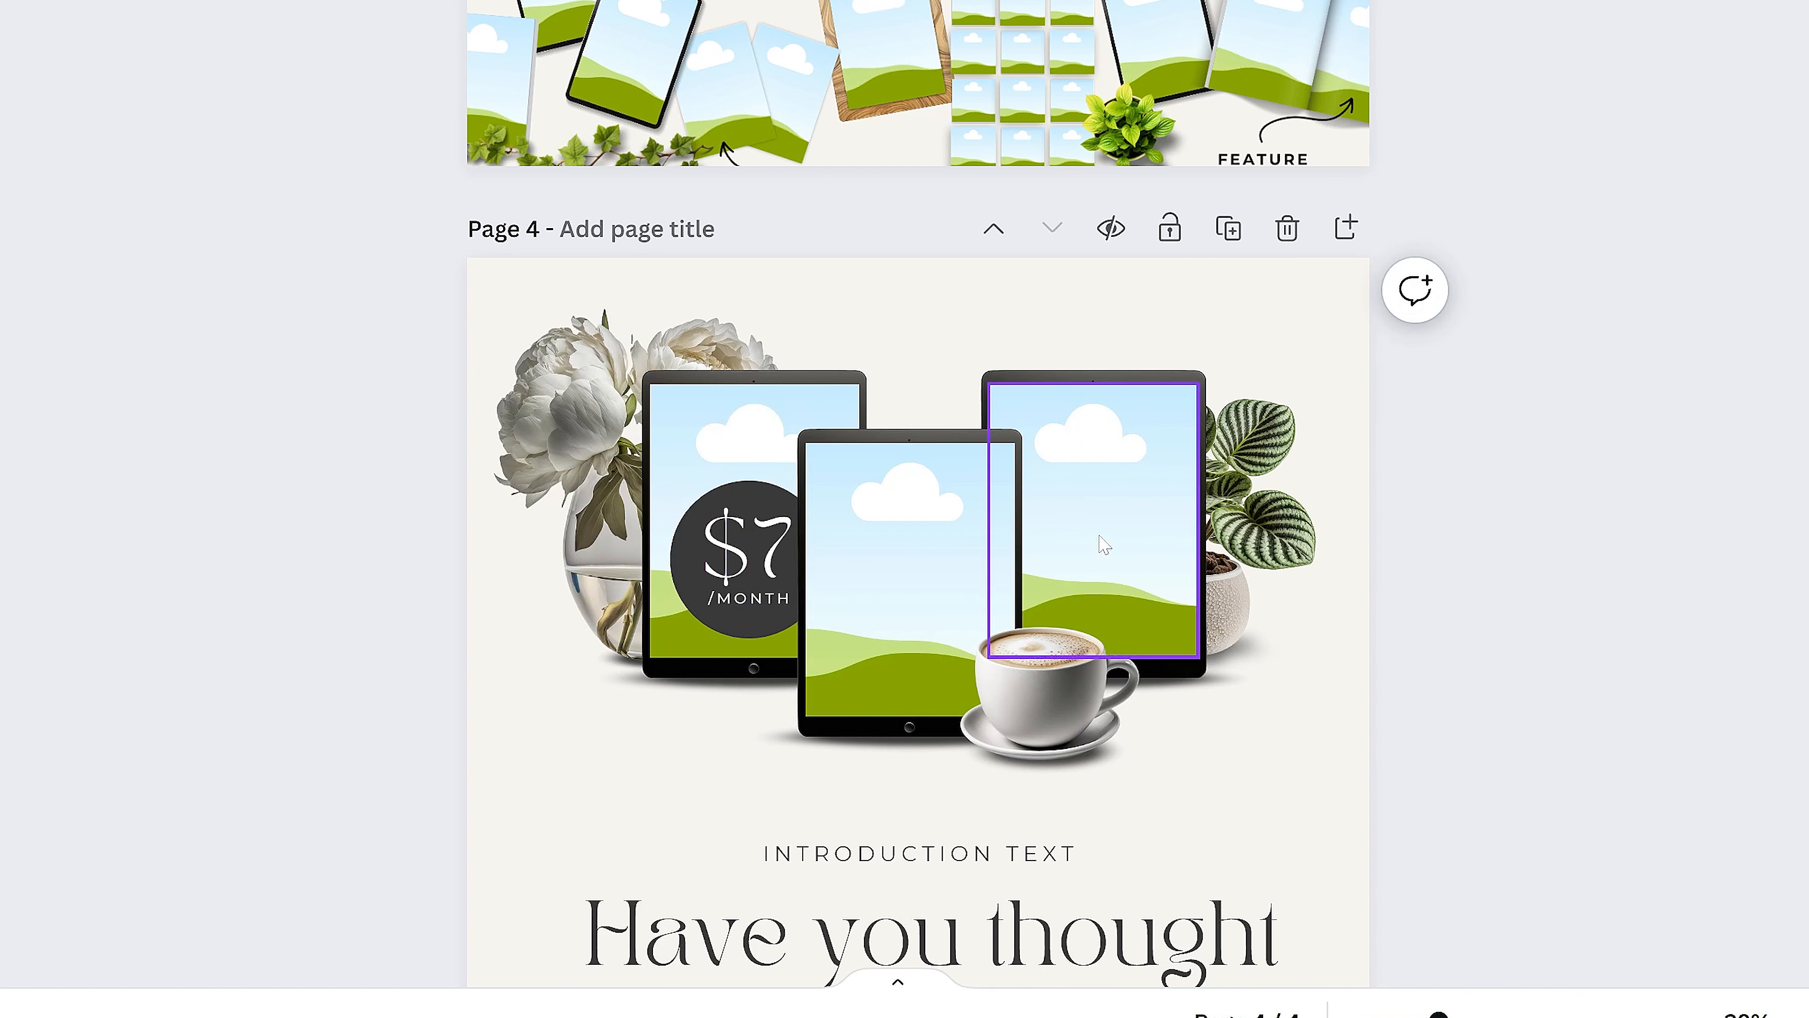
{"action": "left_click", "coordinate": [453, 540]}
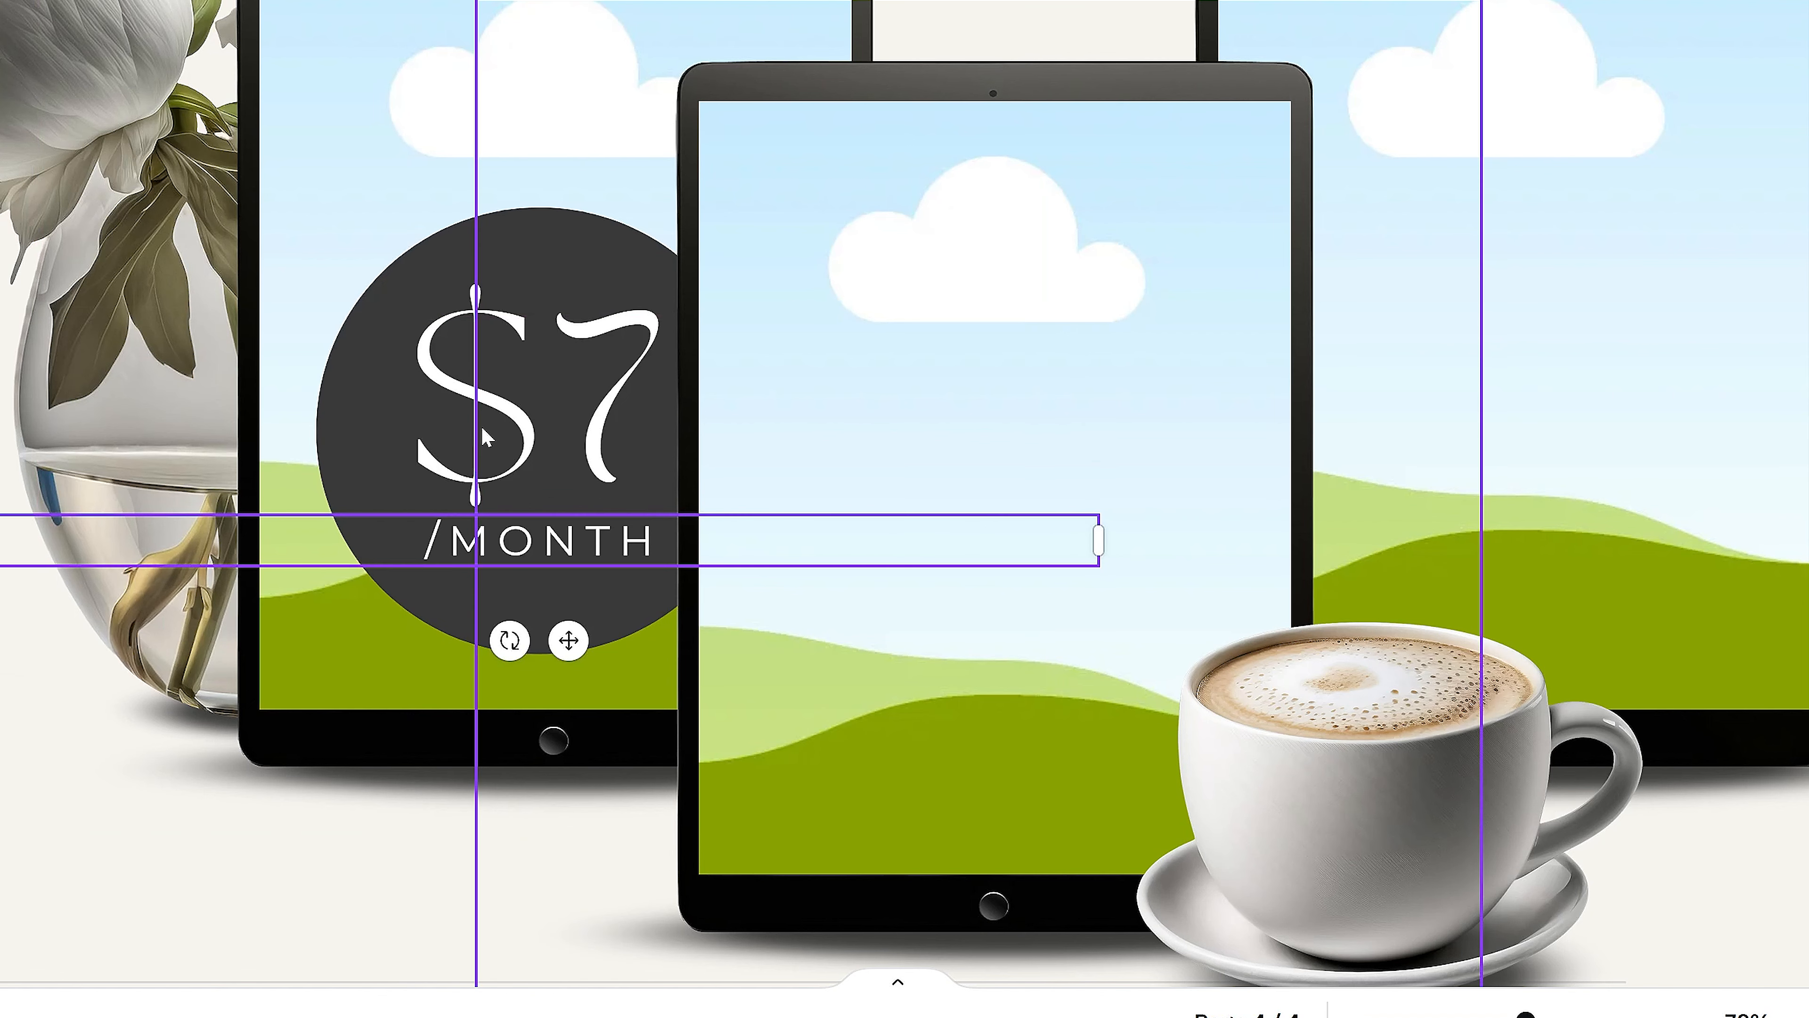
{"action": "left_click", "coordinate": [441, 399], "text": "shift"}
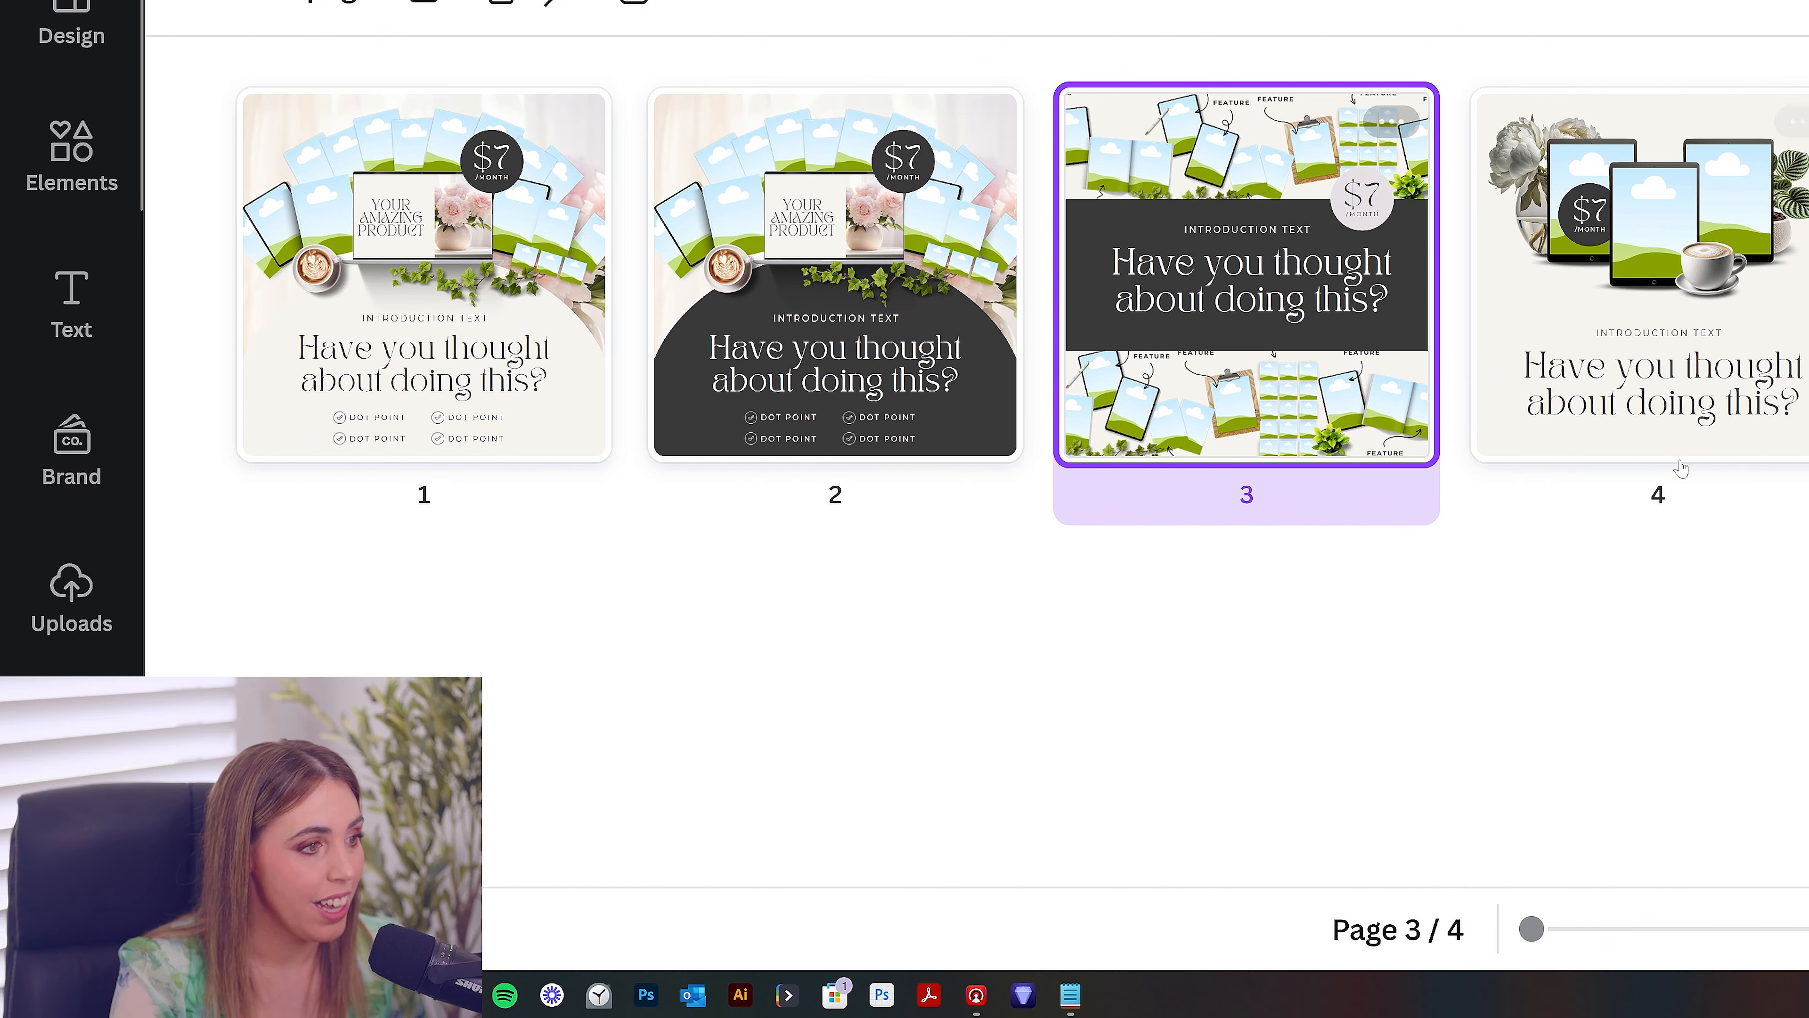